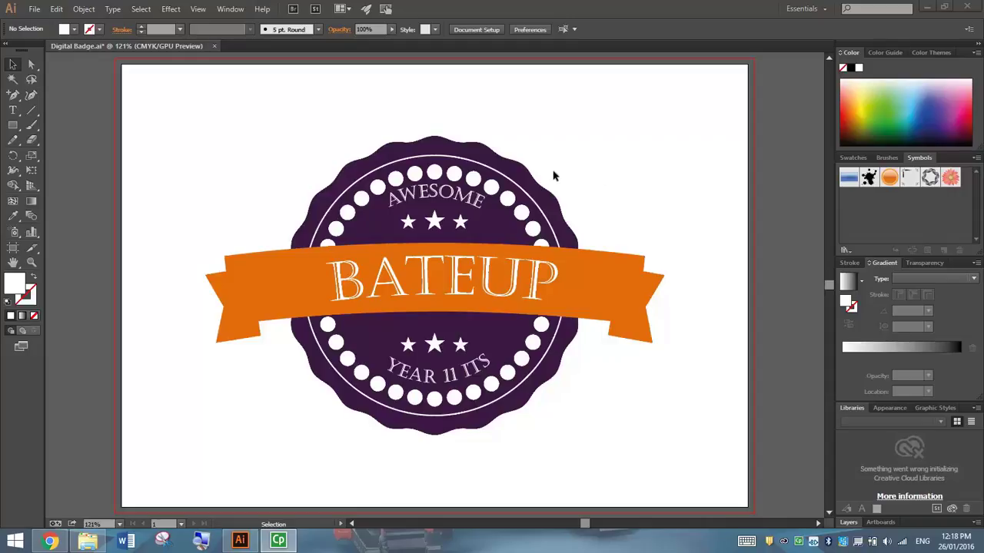
Step: Start a new document named Digital Badge based on the Print profile
left_click(34, 8)
left_click(49, 24)
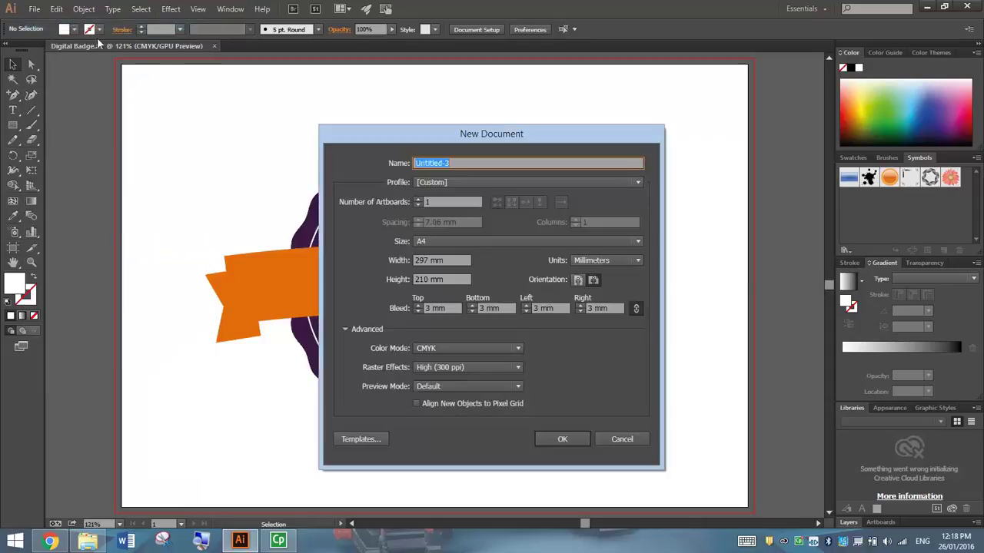
type("Digital Badge")
left_click(441, 182)
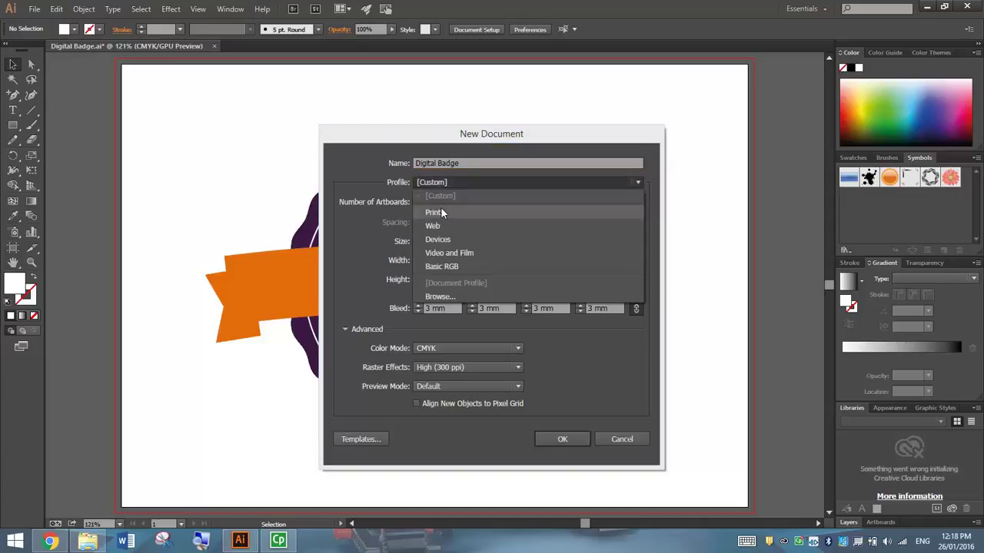
left_click(440, 210)
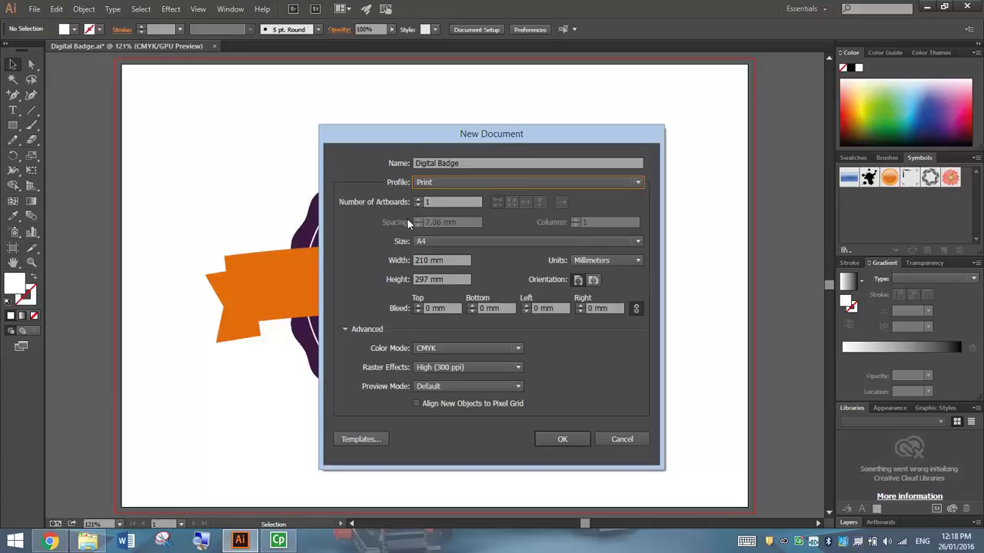
left_click_drag(451, 145, 401, 126)
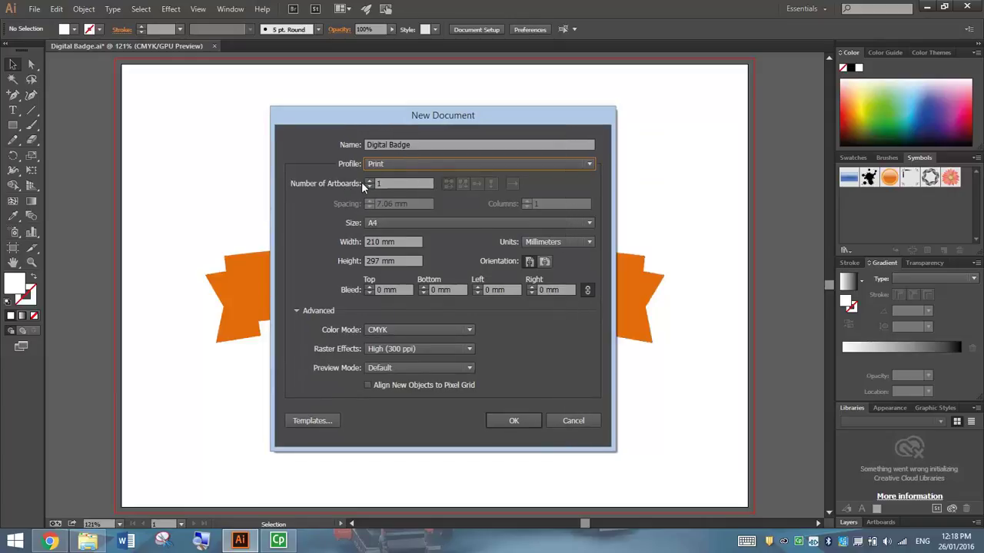
Step: Set the A4 page to landscape with a 3 mm bleed on all sides and create the document
left_click(545, 263)
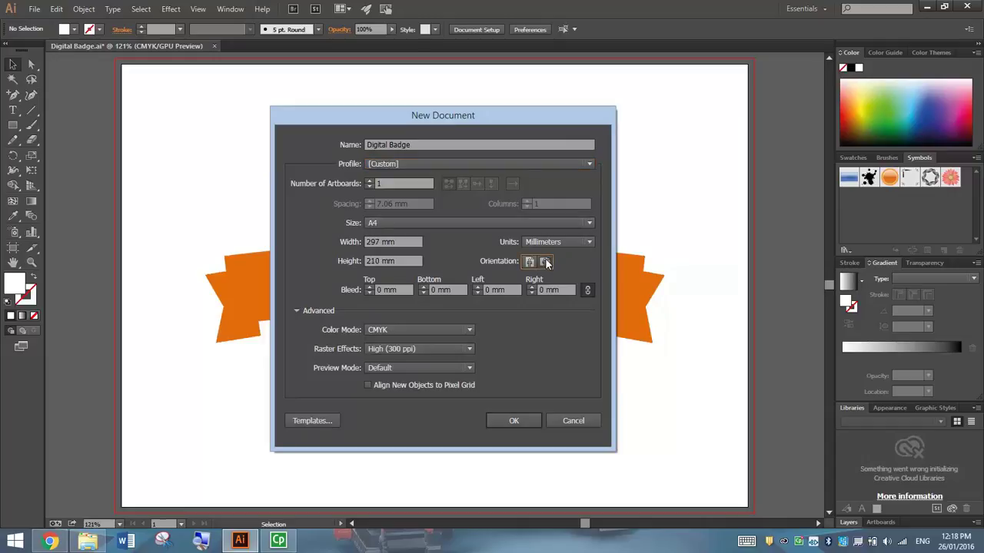
left_click(369, 287)
left_click(369, 287)
left_click(296, 311)
left_click(295, 310)
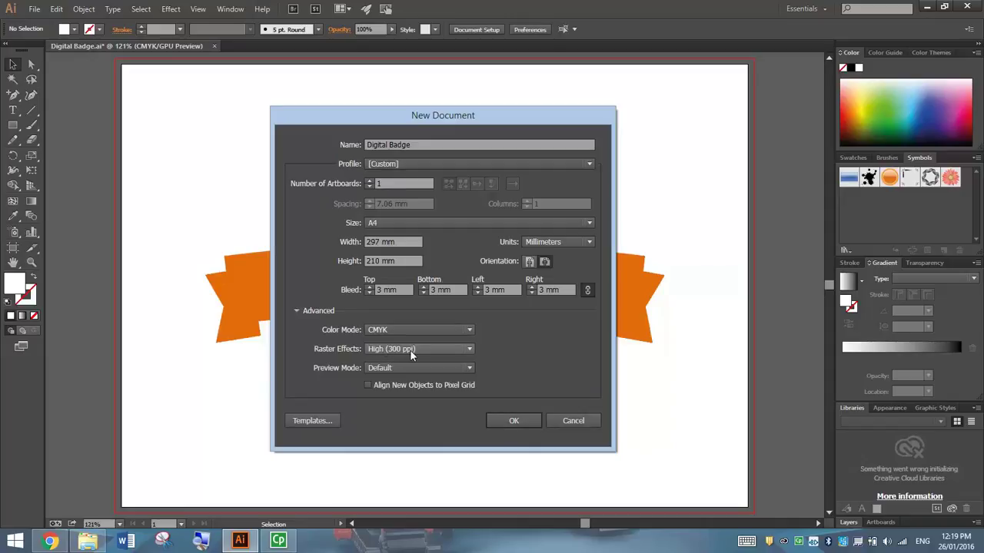
left_click(503, 420)
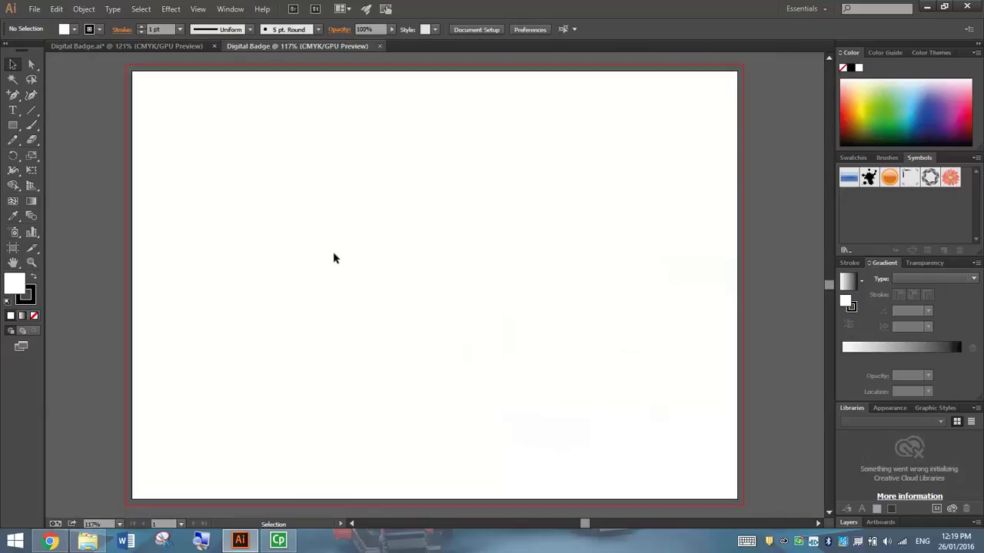
Step: Draw a circle about 154 mm in diameter from the centre of the artboard with the Ellipse tool
left_click(13, 126)
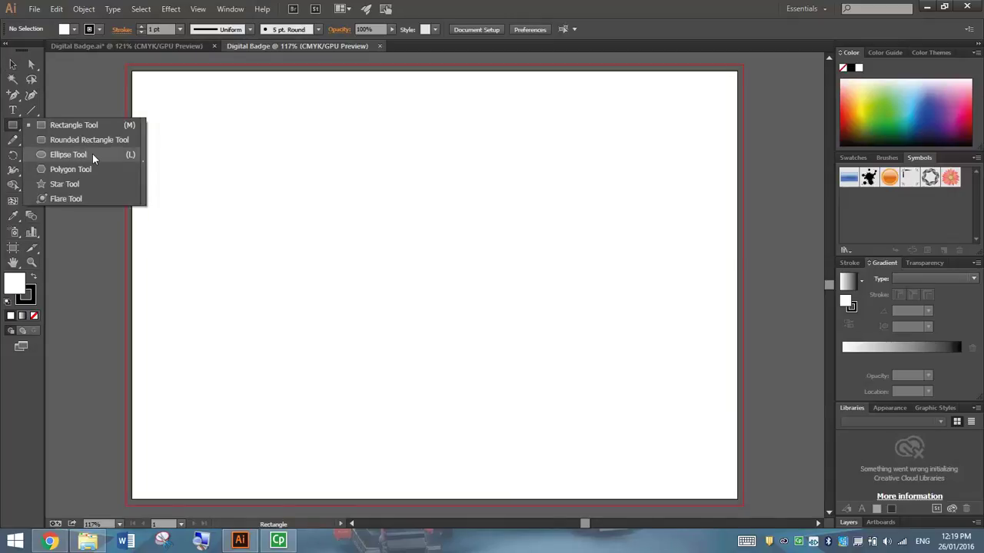
left_click(68, 154)
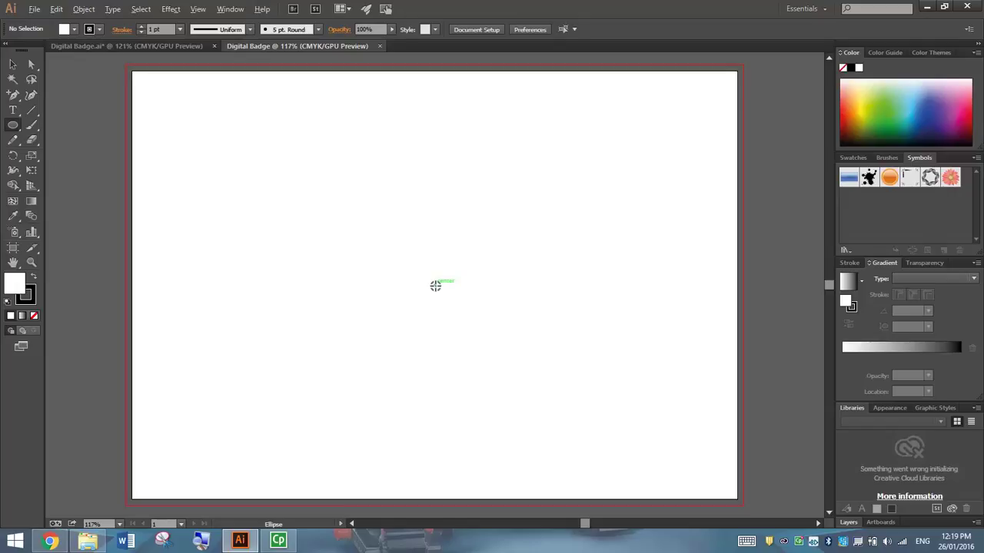
left_click(435, 285)
left_click_drag(435, 286, 592, 408)
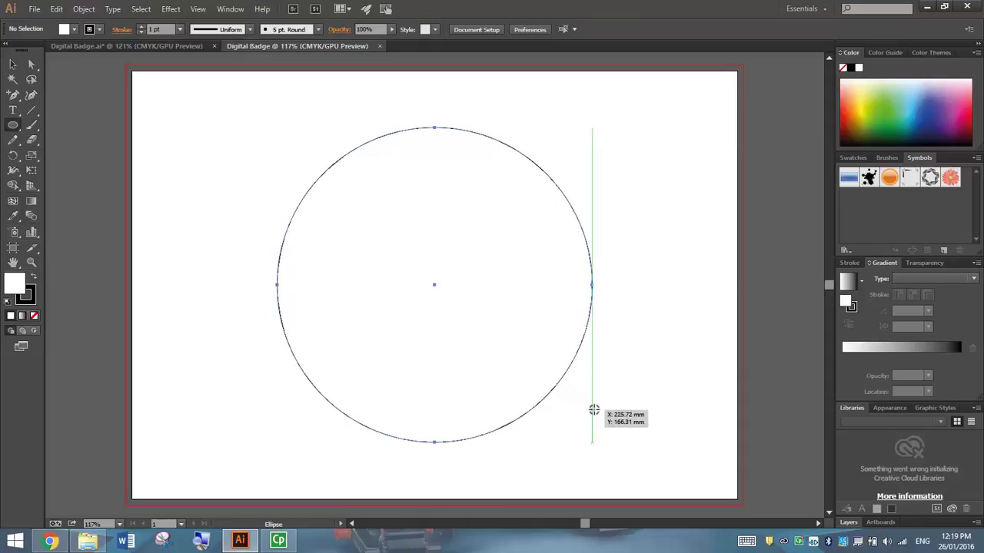
left_click(11, 66)
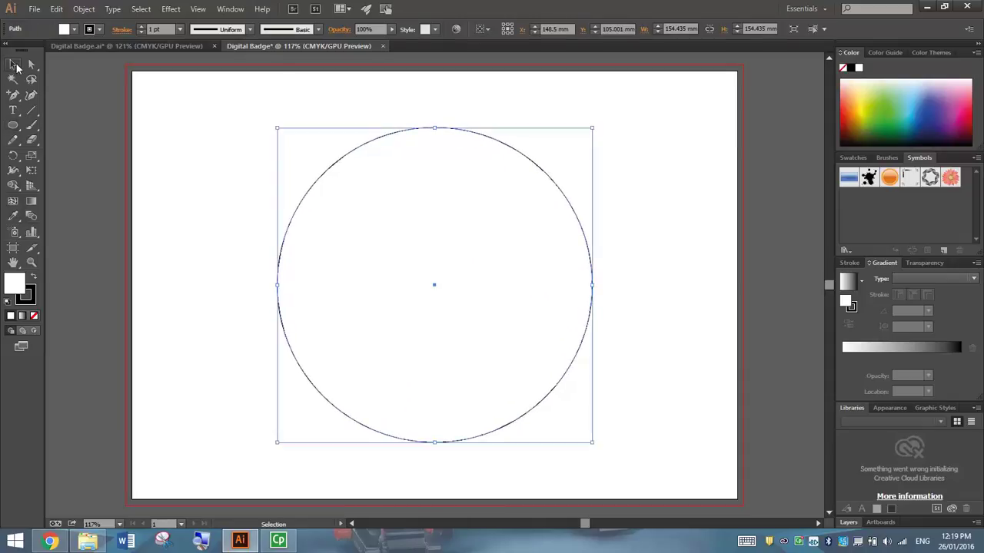
left_click(198, 117)
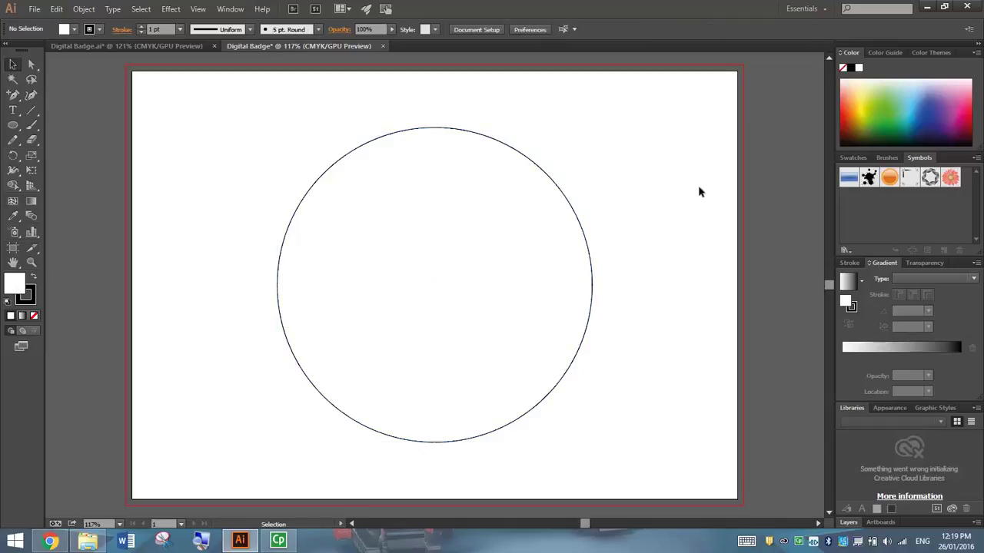
Step: Fill the circle with dark purple and remove its stroke
left_click(462, 216)
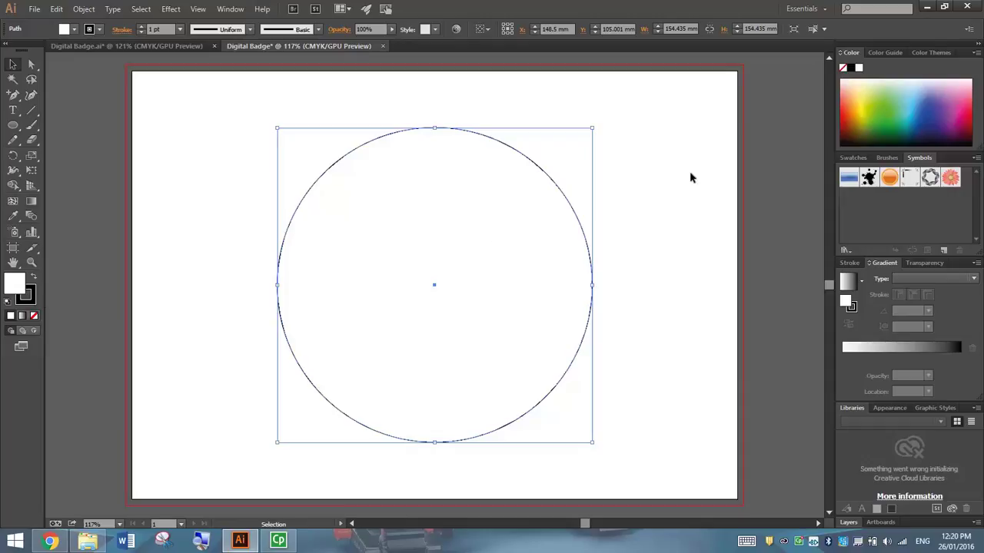
left_click_drag(934, 112, 946, 123)
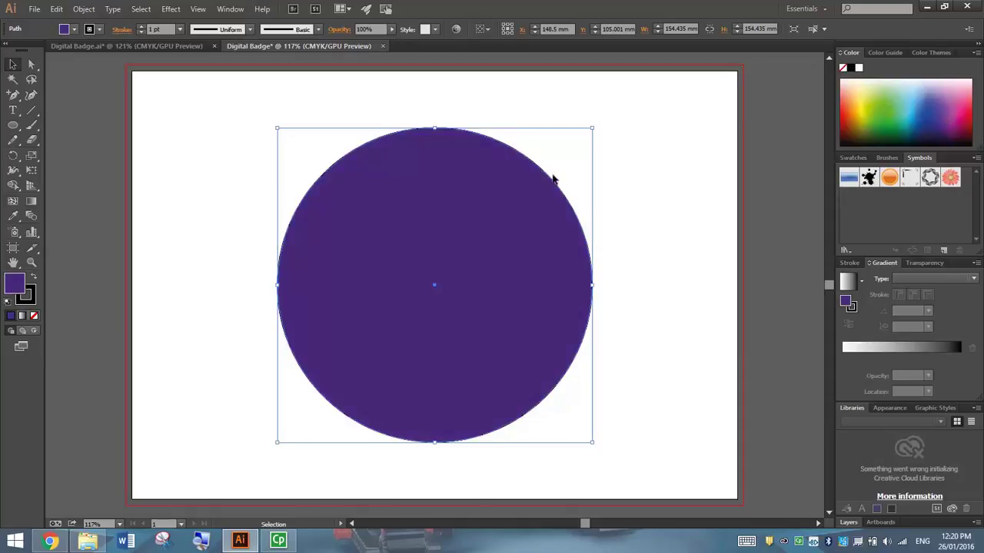
left_click(29, 296)
left_click(34, 317)
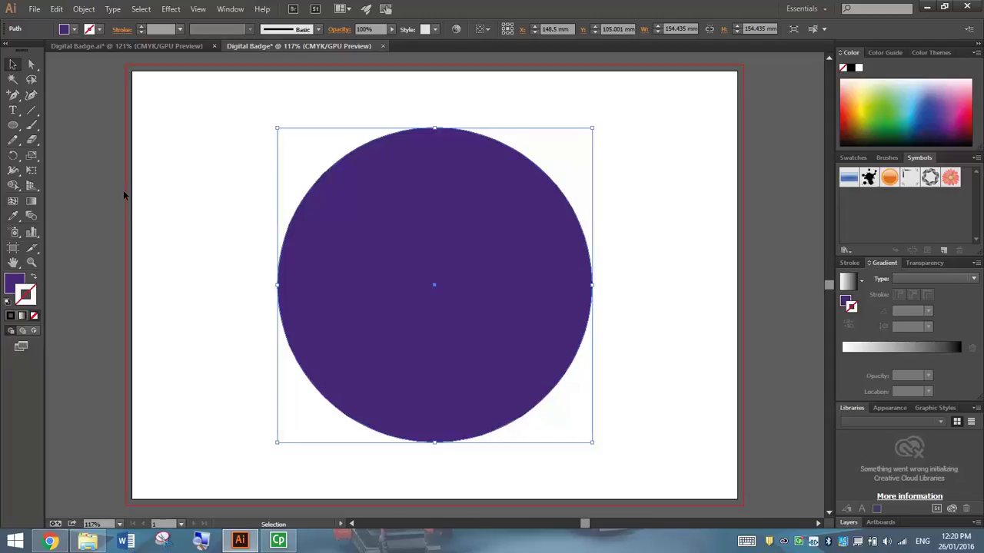
Step: Copy the purple circle, paste it in place and scale the copy about its centre to about 138 mm
left_click(56, 8)
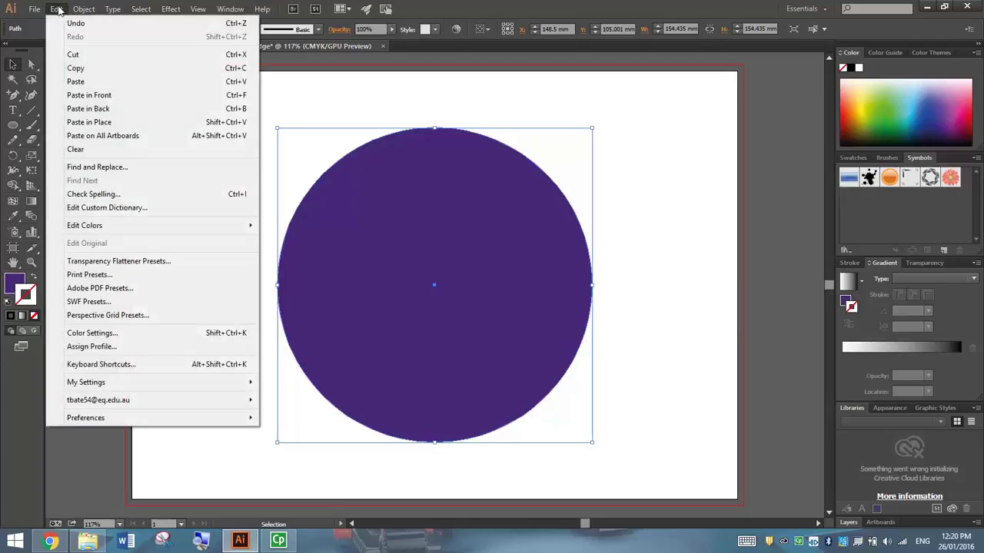
left_click(84, 67)
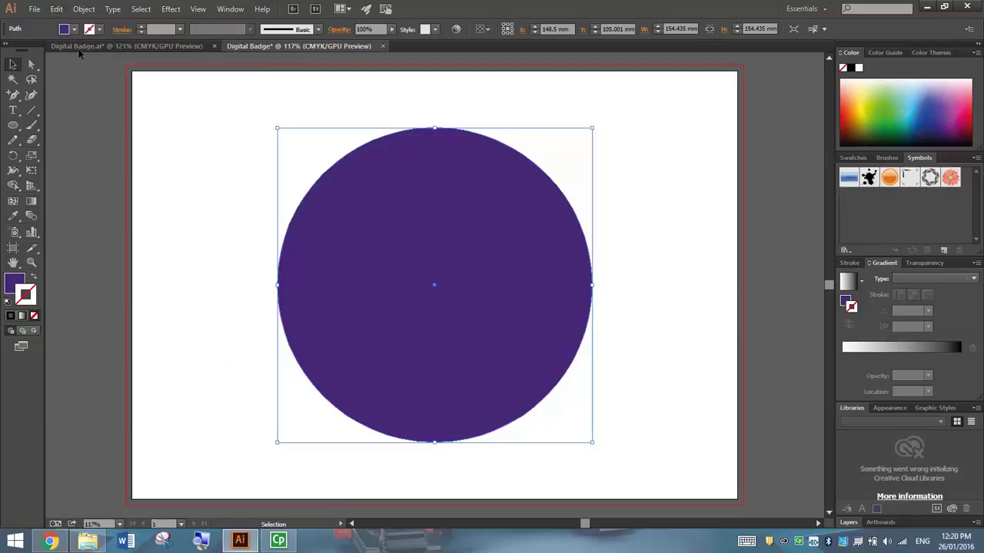
left_click(58, 9)
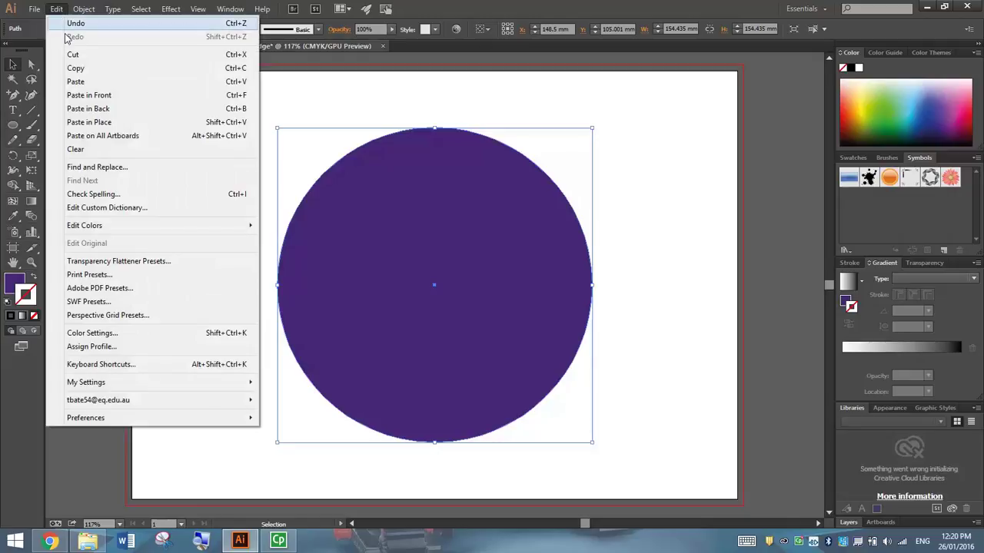
left_click(184, 127)
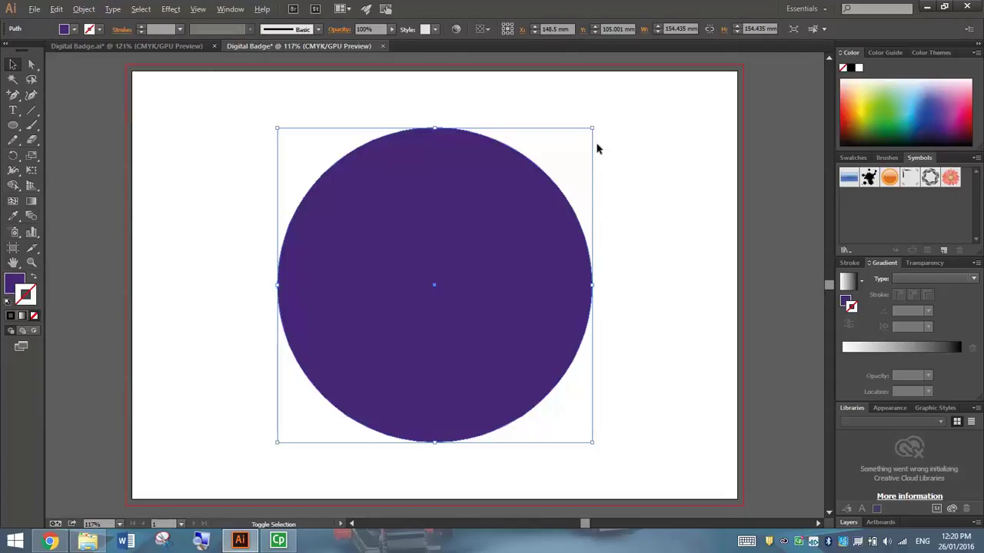
left_click_drag(591, 131, 575, 143)
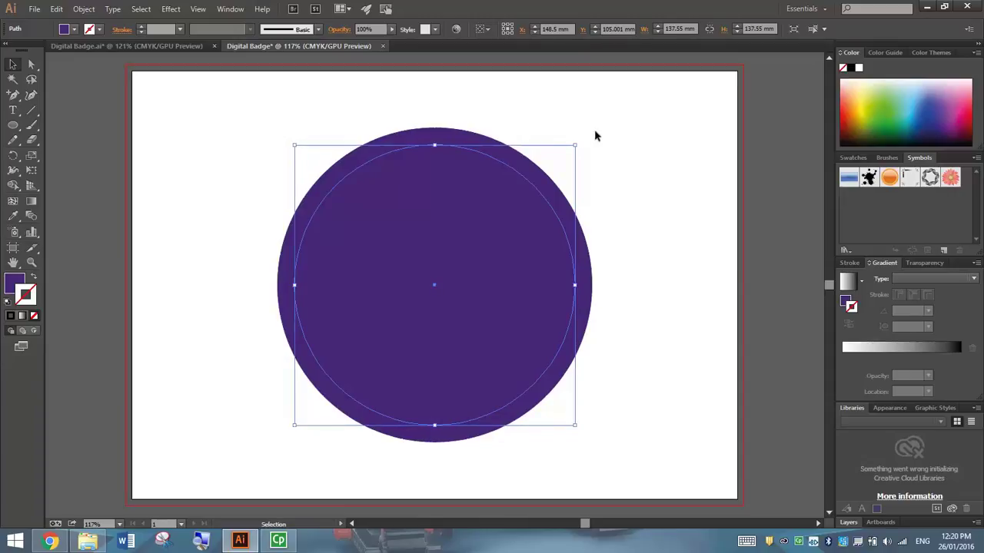
left_click(194, 113)
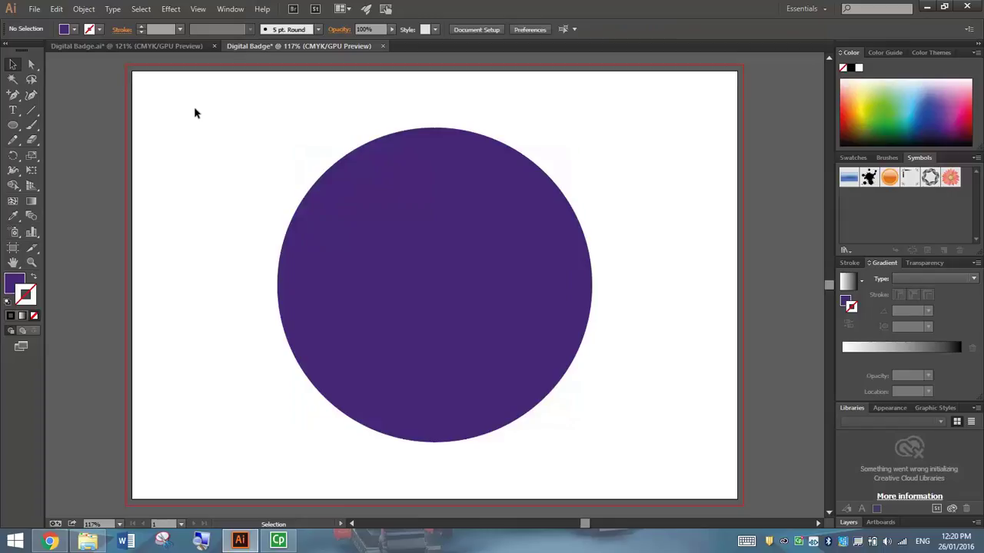
Step: Apply a Zig Zag effect to the outer circle with an absolute size of 1.06 mm, 9 ridges per segment and smooth points
left_click(419, 133)
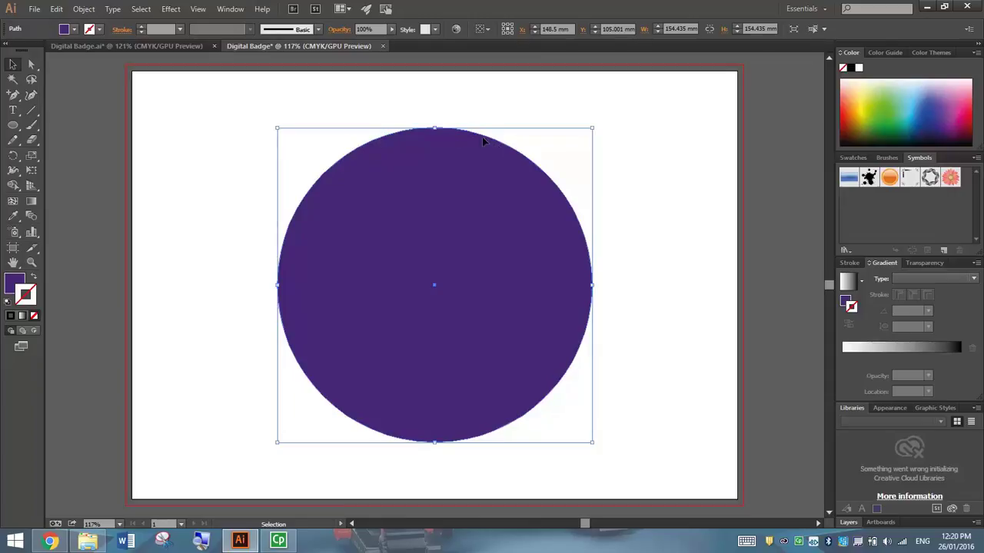
left_click(176, 10)
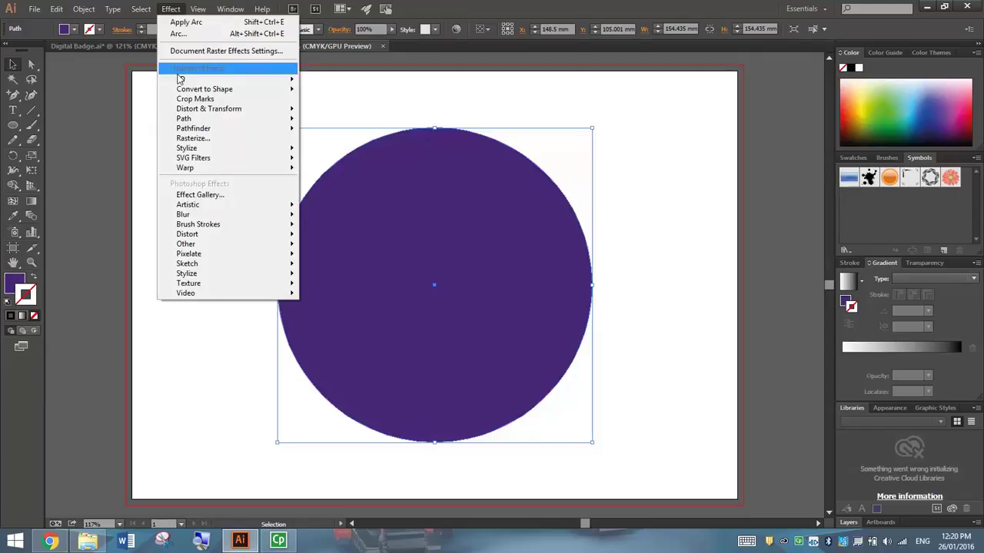
mouse_move(190, 114)
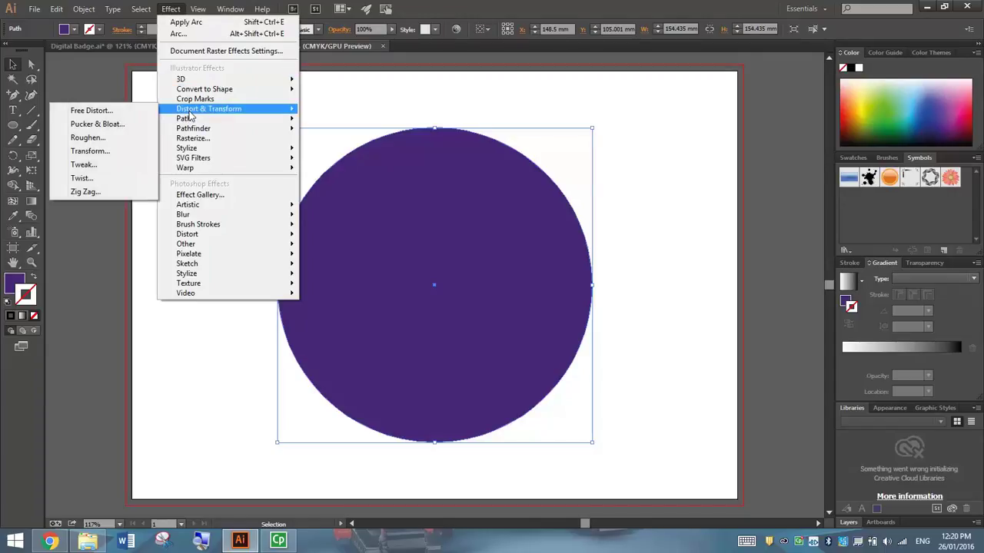
left_click(106, 195)
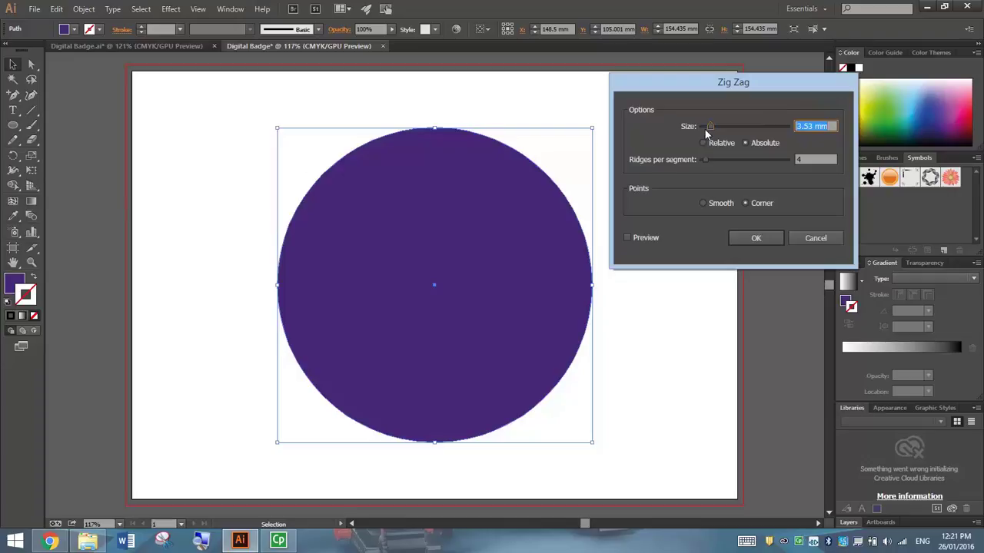
left_click(637, 239)
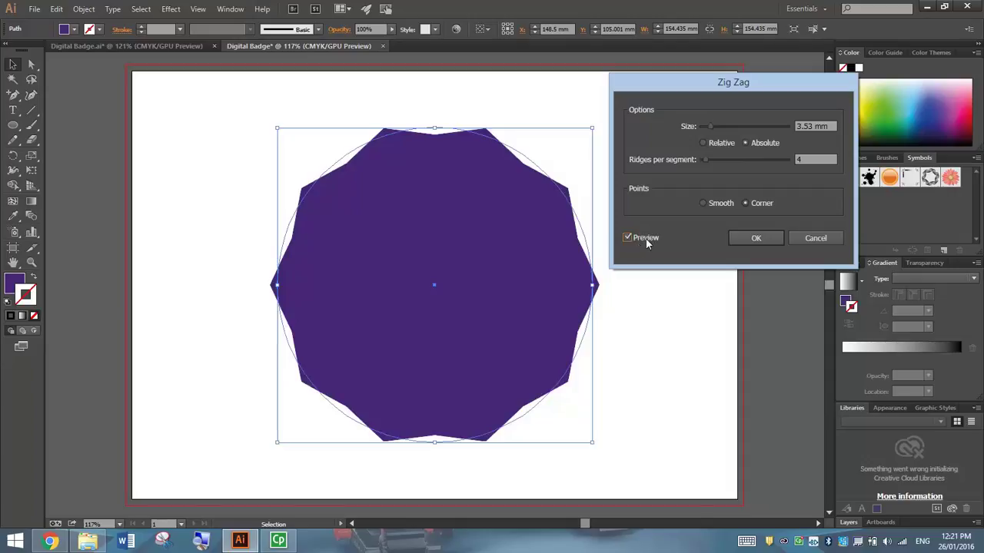
left_click_drag(709, 126, 704, 125)
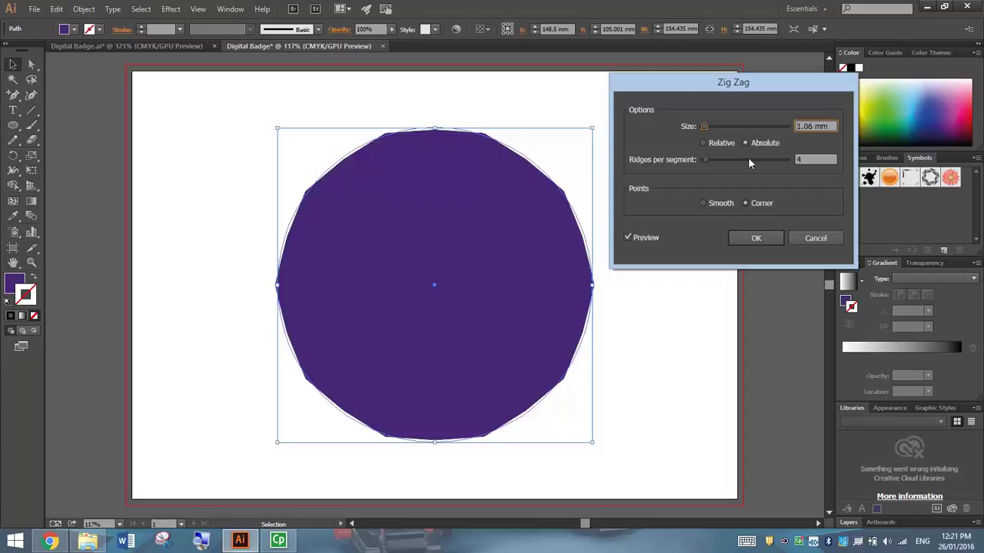
left_click(706, 159)
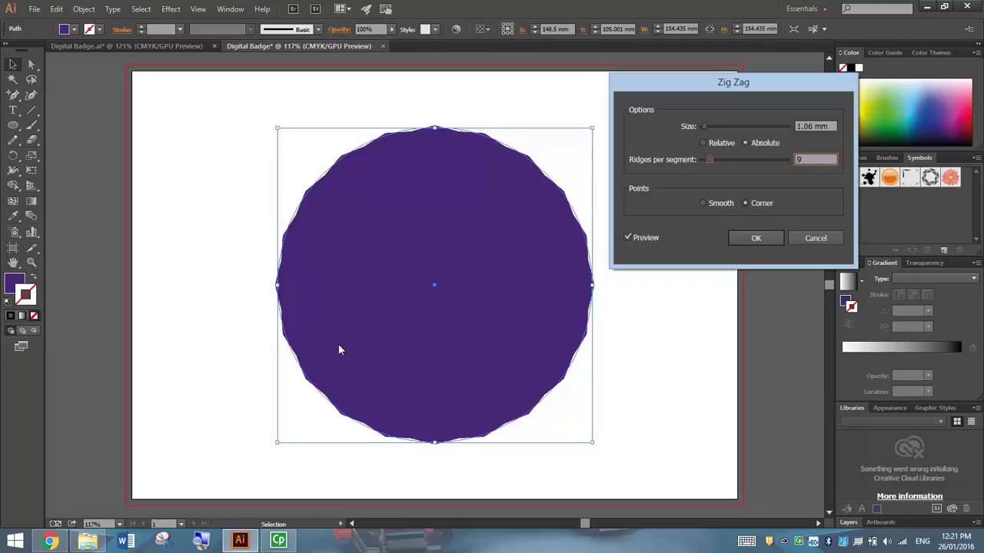
left_click(703, 203)
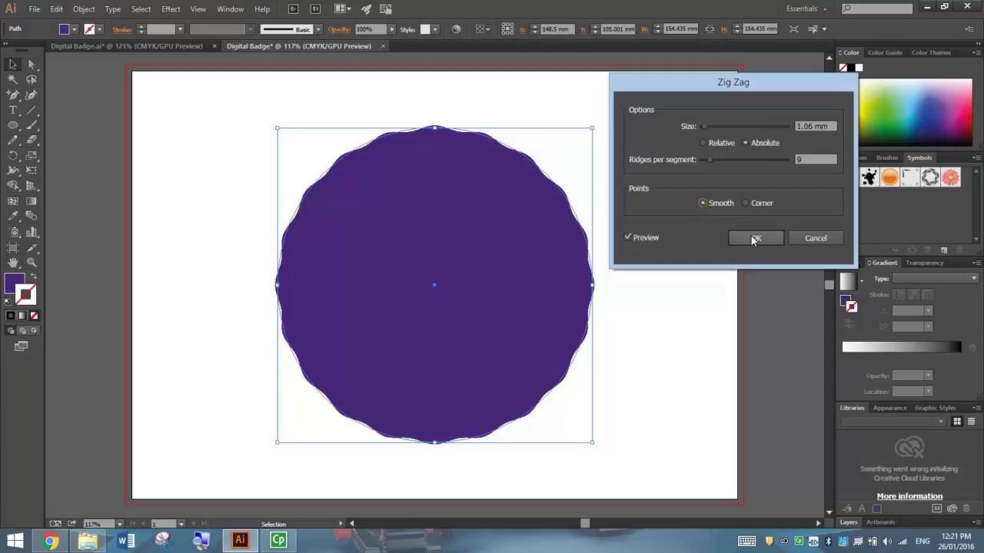
left_click(753, 239)
left_click(687, 198)
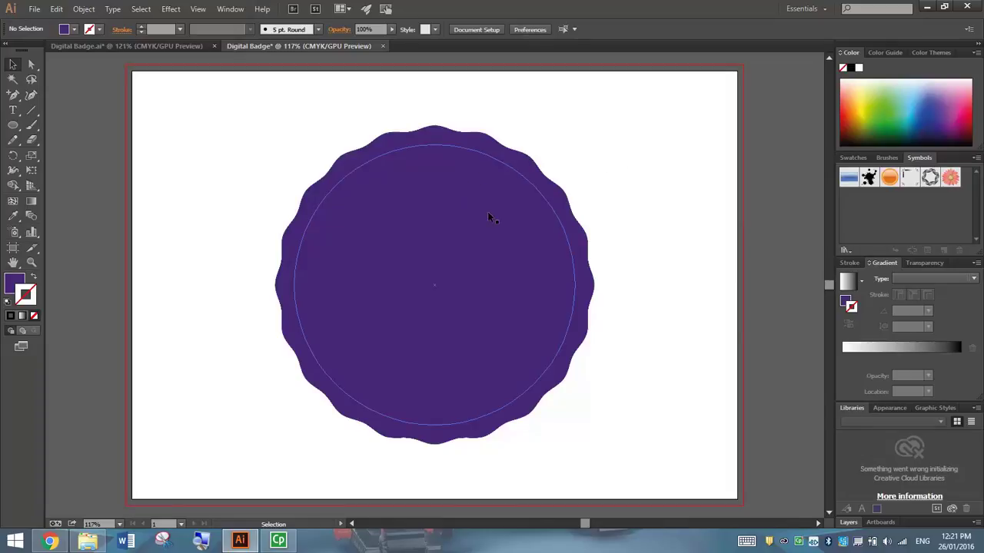
Step: Give the inner circle a white 2 pt stroke and no fill
left_click(449, 191)
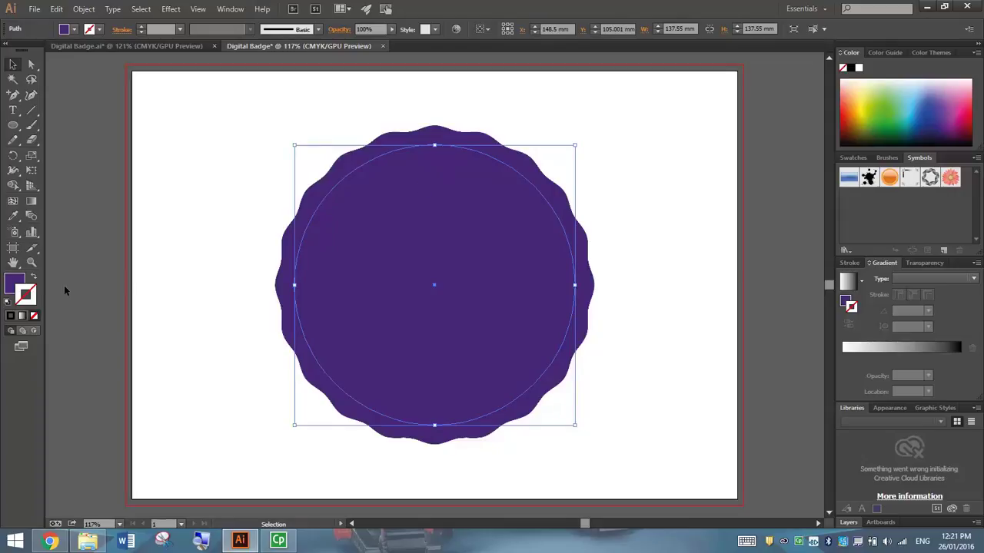
left_click(25, 295)
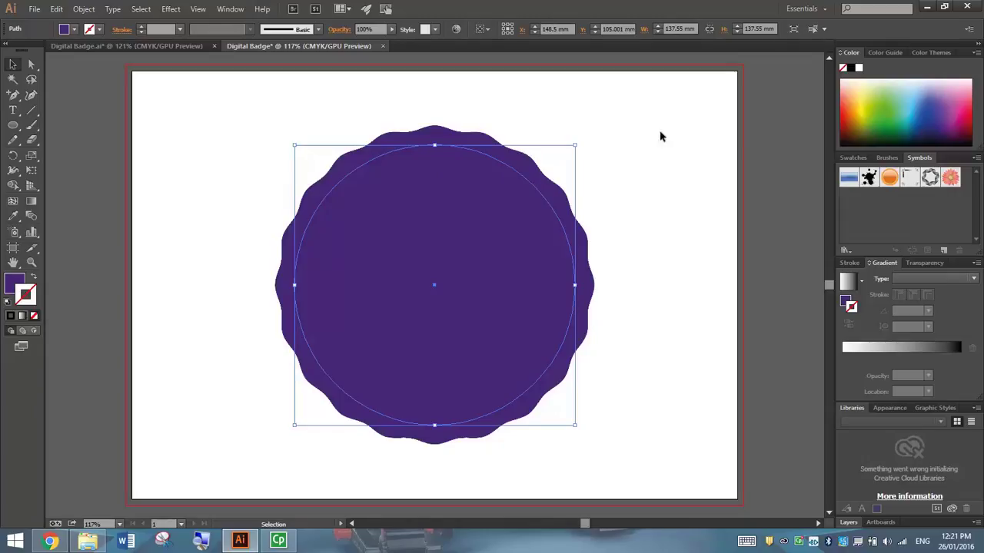
left_click(859, 69)
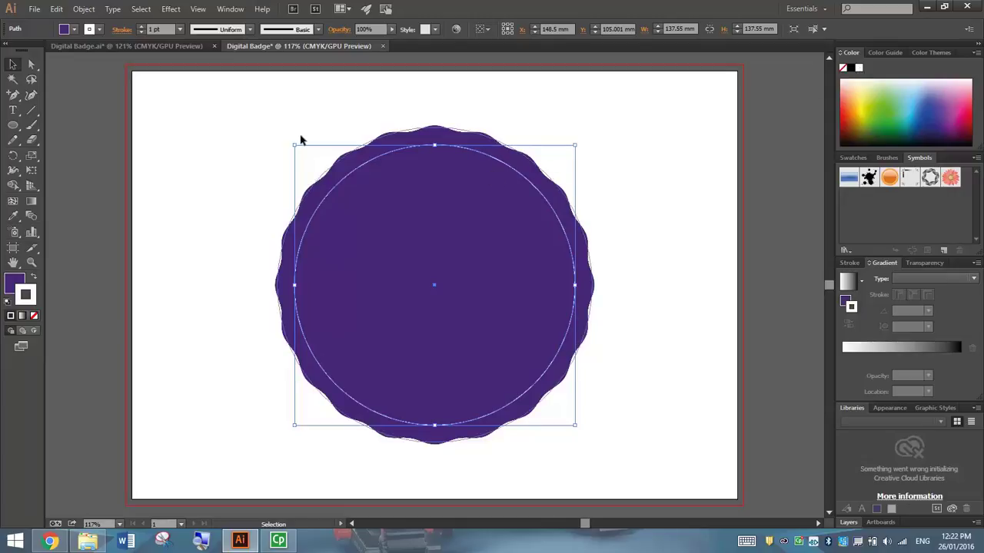
left_click(141, 26)
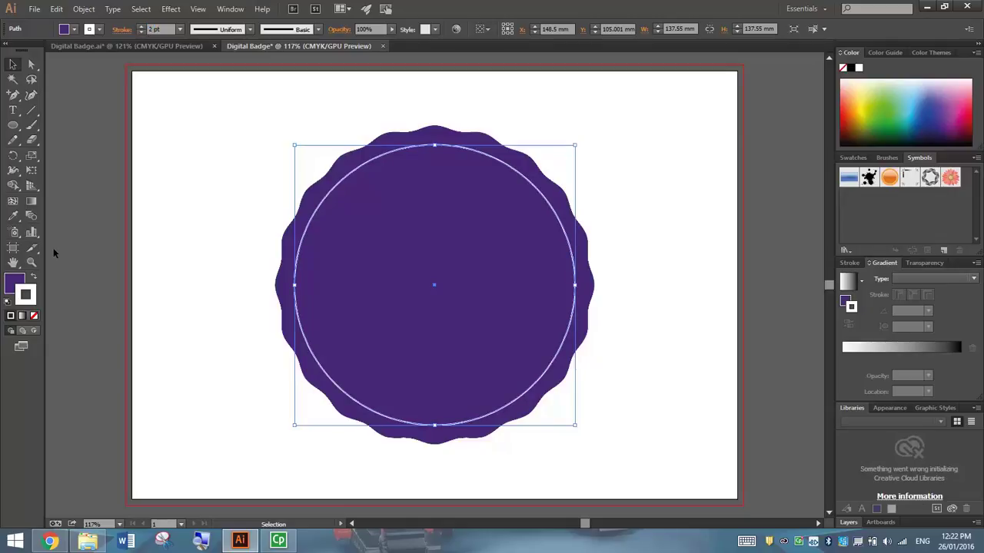
left_click(12, 286)
left_click(34, 316)
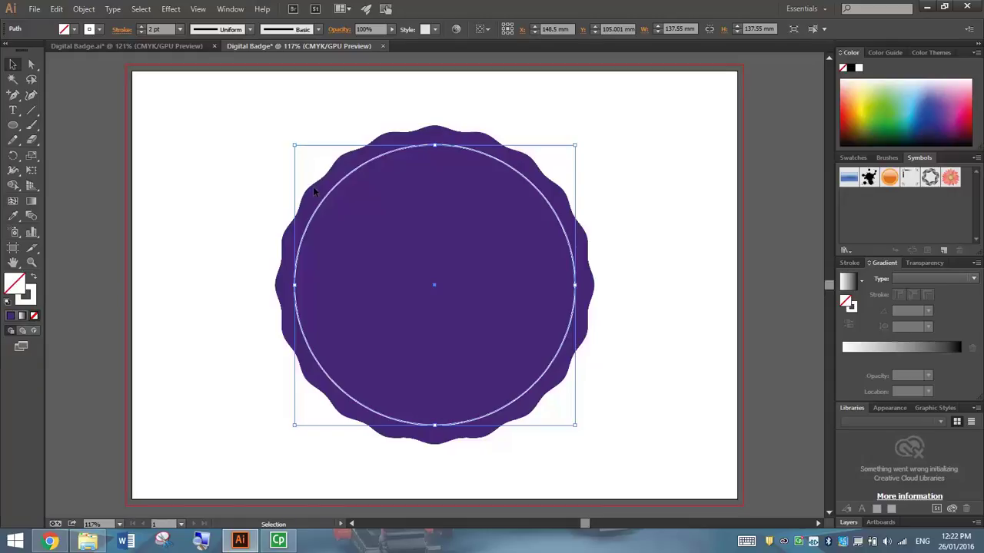
Step: Draw a circle about 5.5 mm wide just inside the top of the white ring, aligned with the badge's vertical centre line
left_click(215, 169)
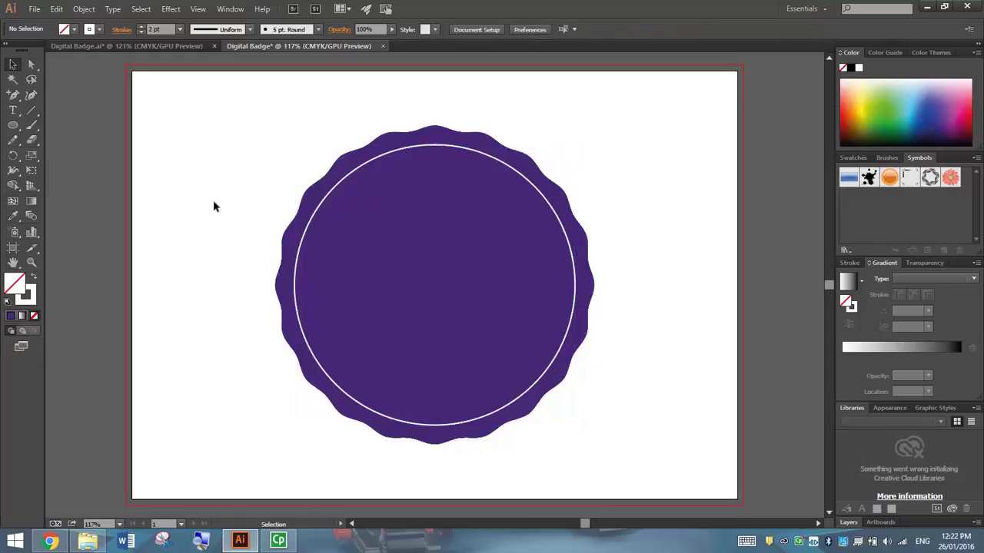
left_click(12, 125)
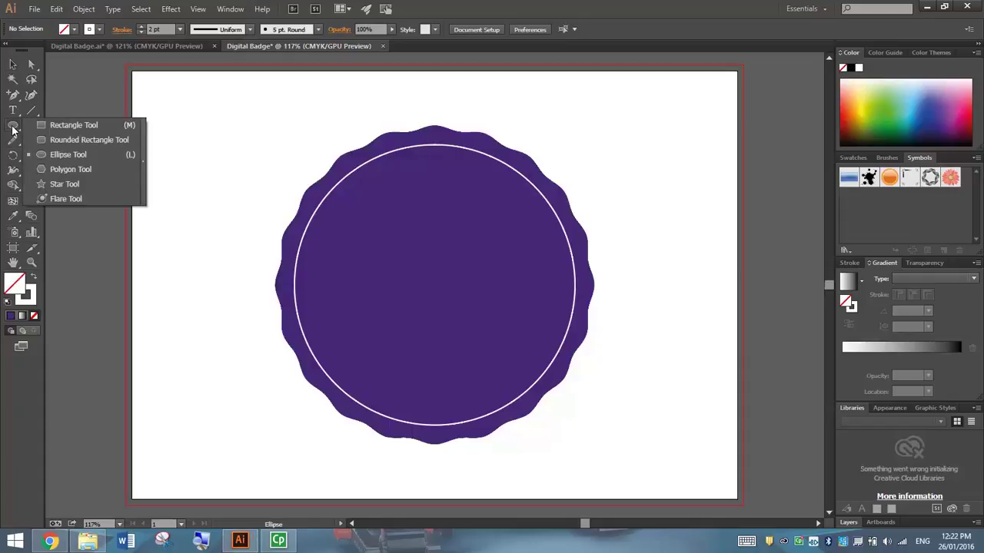
left_click(79, 155)
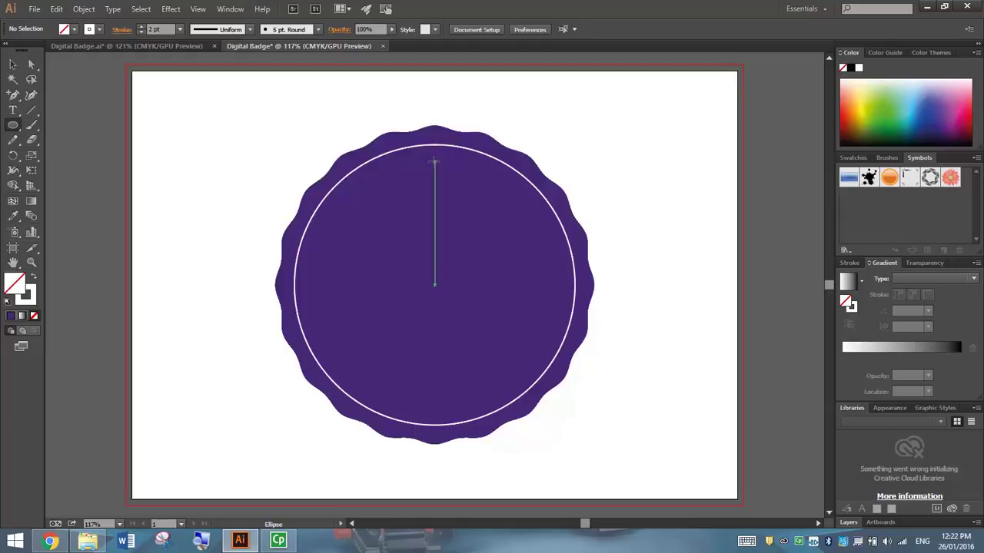
left_click_drag(434, 162, 435, 164)
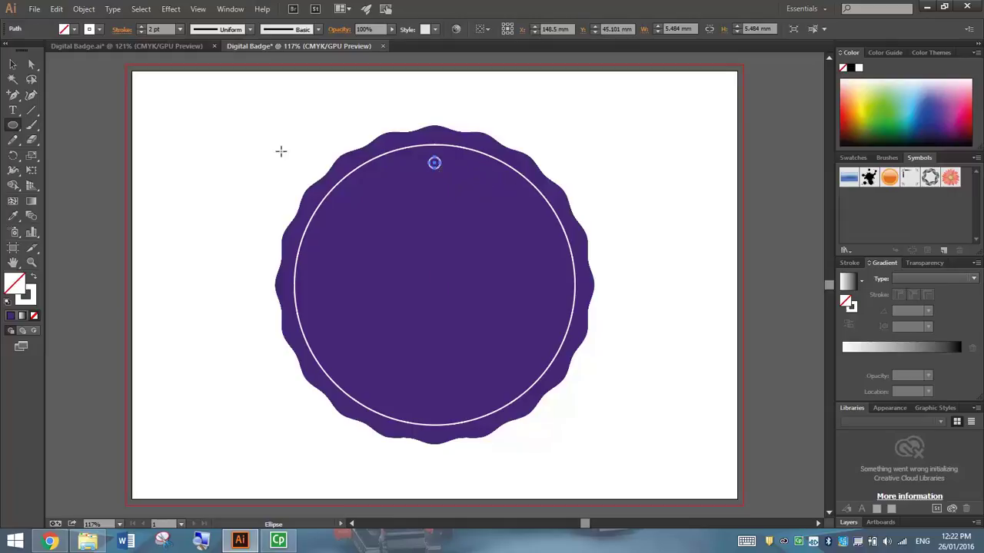
left_click(246, 143, "ctrl")
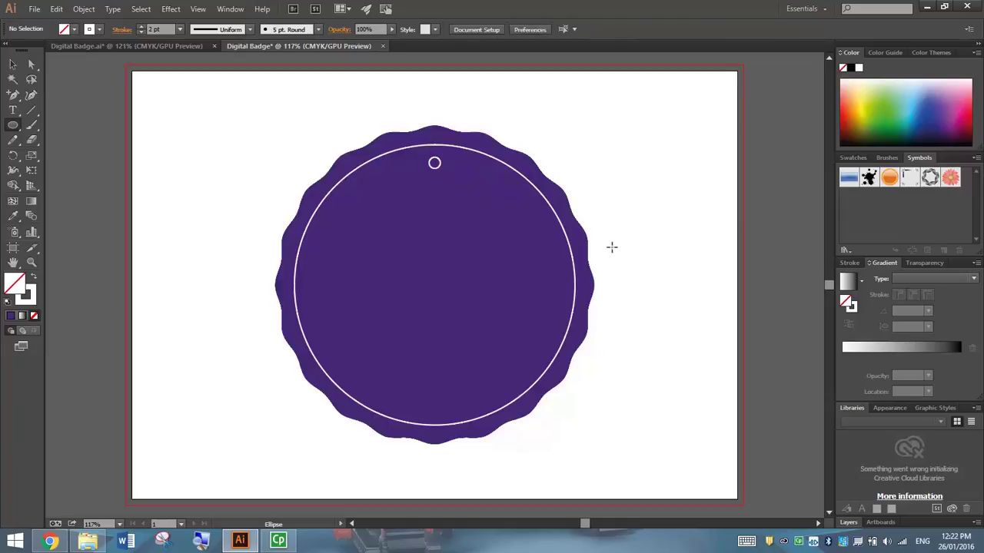
Step: Swap the small circle's fill and stroke so it has a white fill and no stroke
key("v")
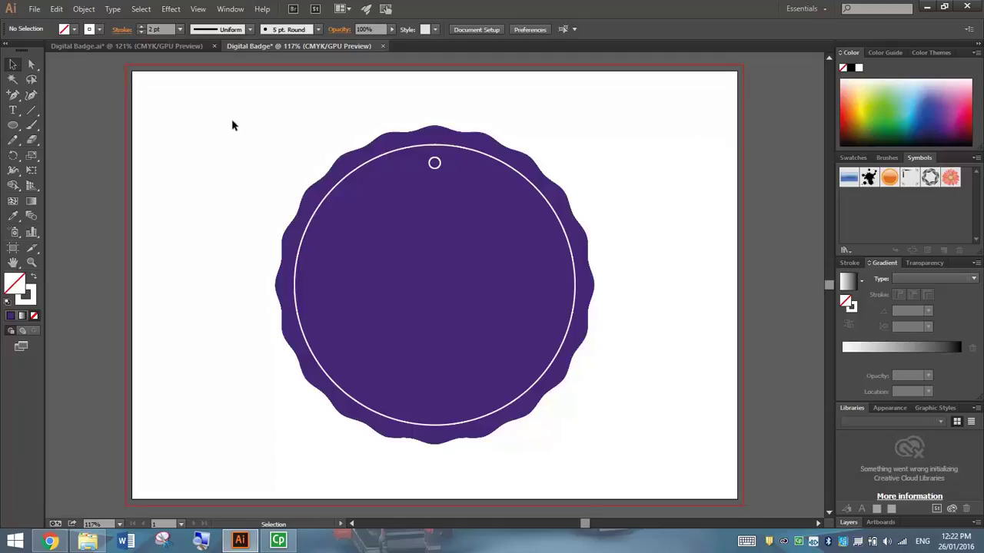
left_click(432, 167)
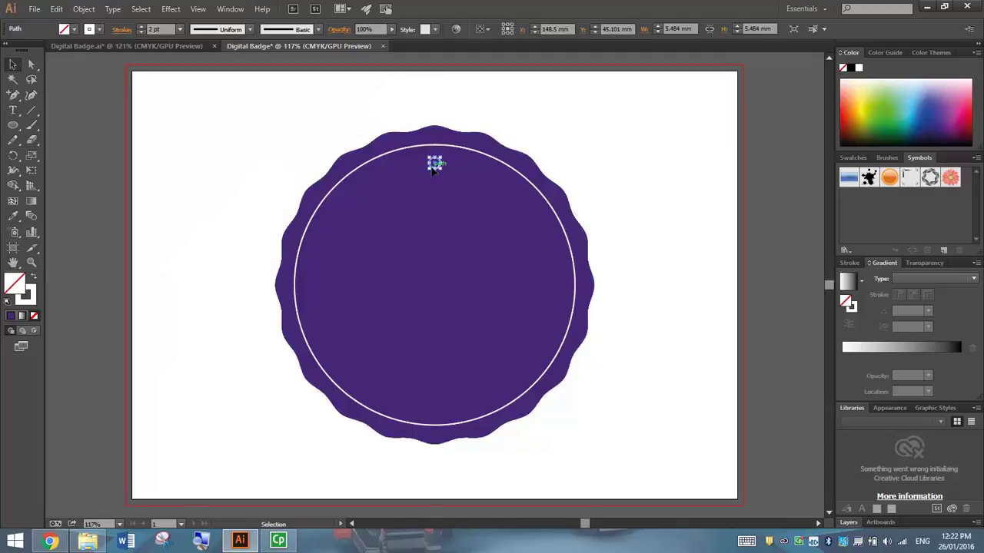
left_click(34, 281)
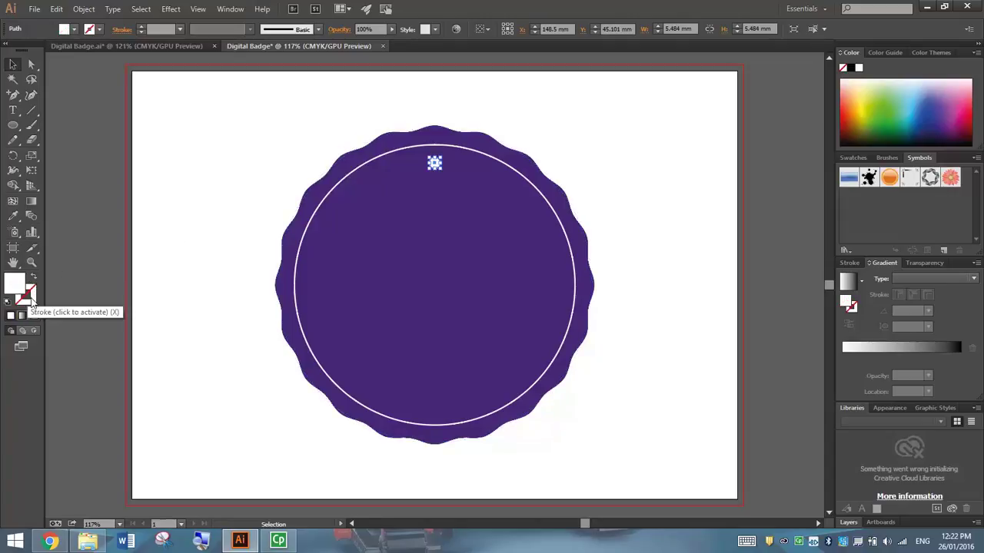
left_click(178, 195)
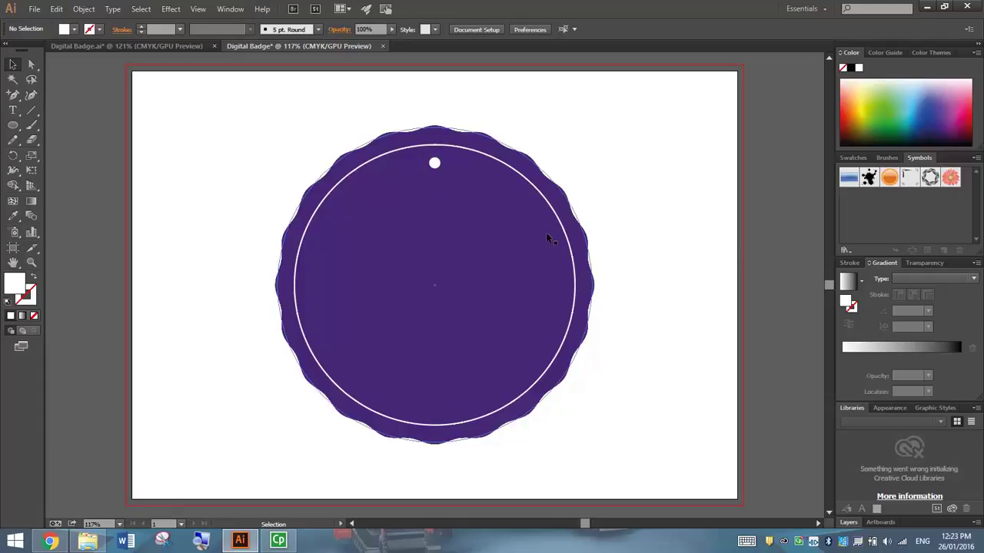
Step: Create a copy of the white dot rotated 10° about the centre of the badge
left_click(435, 164)
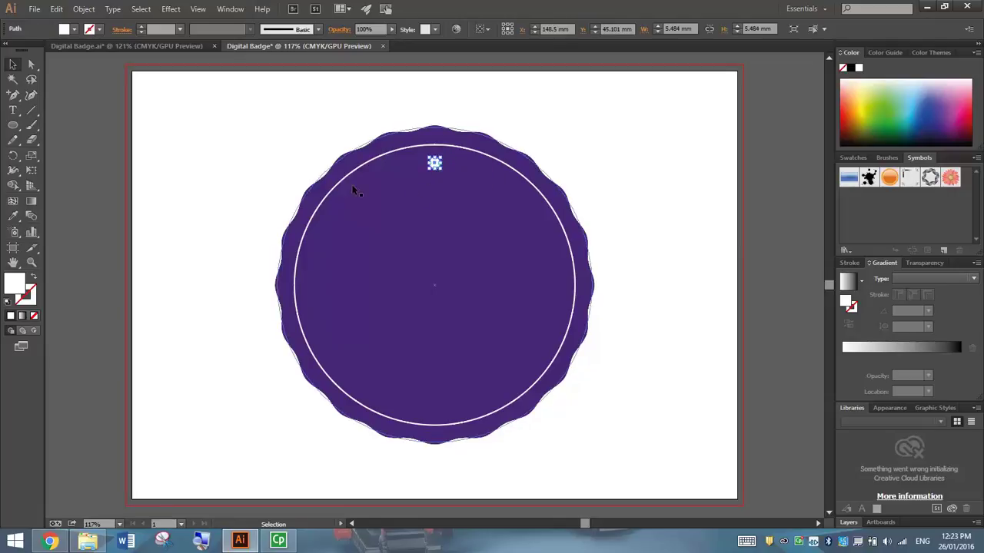
left_click(14, 158)
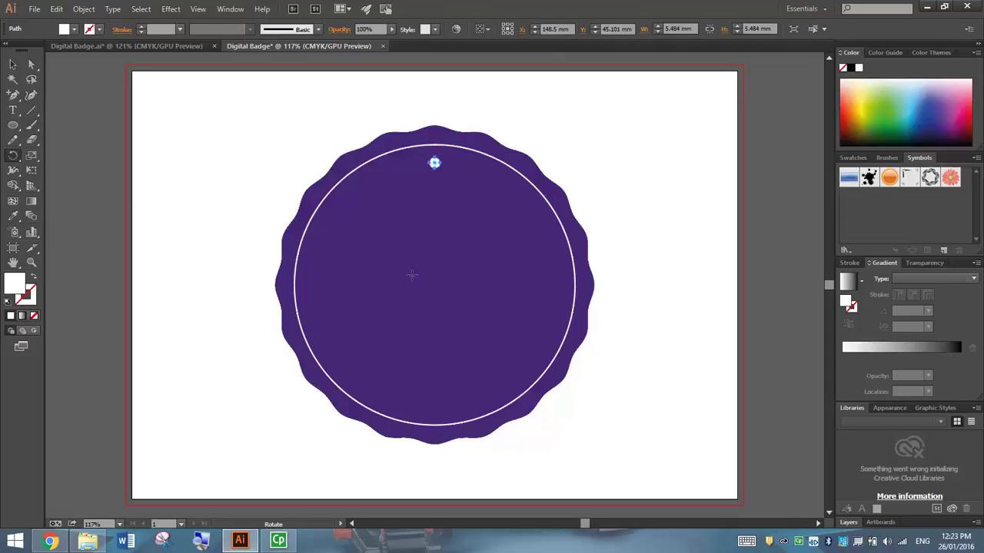
left_click_drag(432, 282, 434, 283)
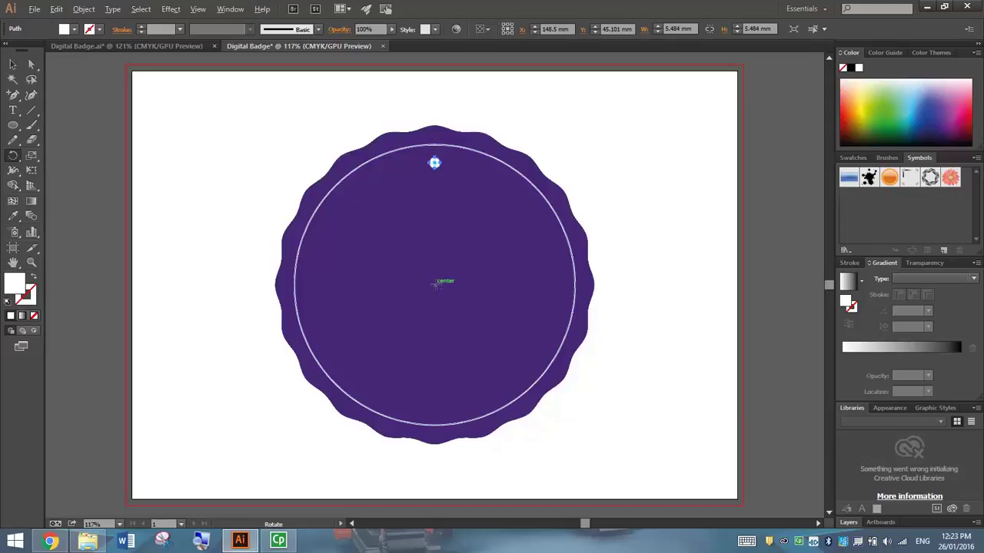
left_click(434, 283, "alt")
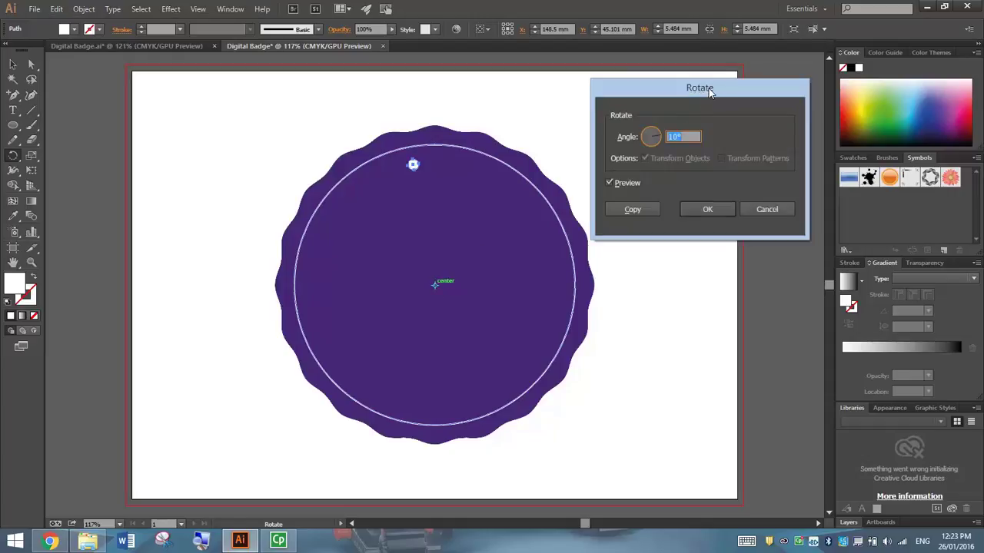
type("10")
key("Tab")
left_click(692, 136)
left_click(608, 182)
left_click(611, 182)
left_click(610, 182)
left_click(609, 182)
left_click(610, 182)
left_click(610, 182)
left_click(610, 182)
left_click(610, 182)
left_click(611, 182)
left_click(609, 183)
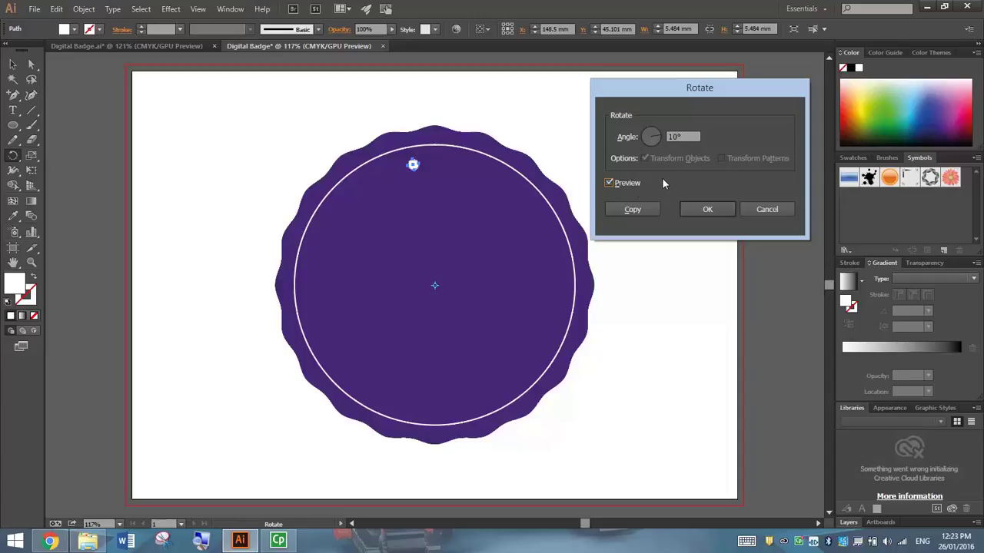
left_click(631, 209)
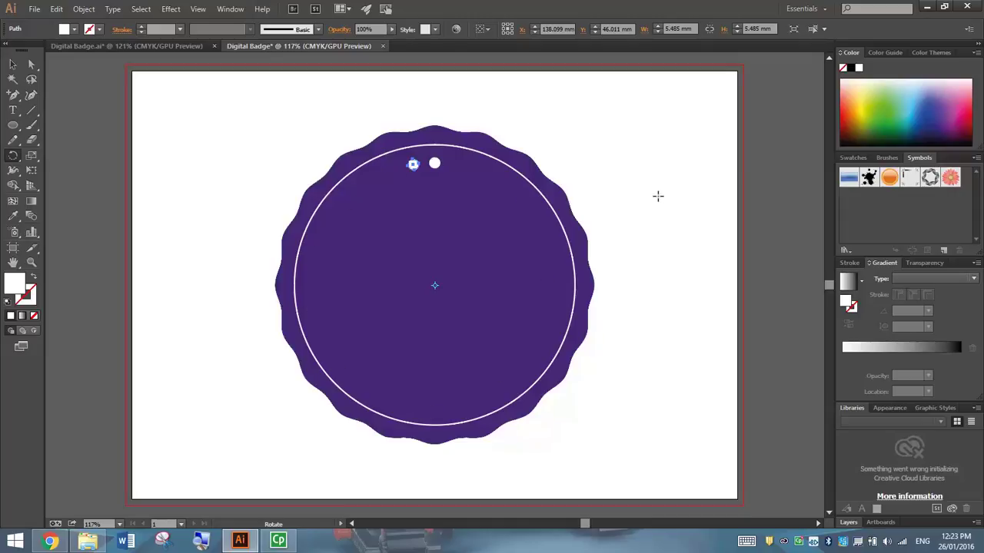
Step: Repeat the rotated copy until the white dots form a complete circle inside the ring
key("v")
key("ctrl+d")
key("ctrl+d")
key("ctrl+d")
key("ctrl+d")
key("ctrl+d")
key("ctrl+d")
key("ctrl+d")
key("ctrl+d")
key("ctrl+d")
key("ctrl+d")
key("ctrl+d")
key("ctrl+d")
key("ctrl+d")
key("ctrl+d")
key("ctrl+d")
key("ctrl+d")
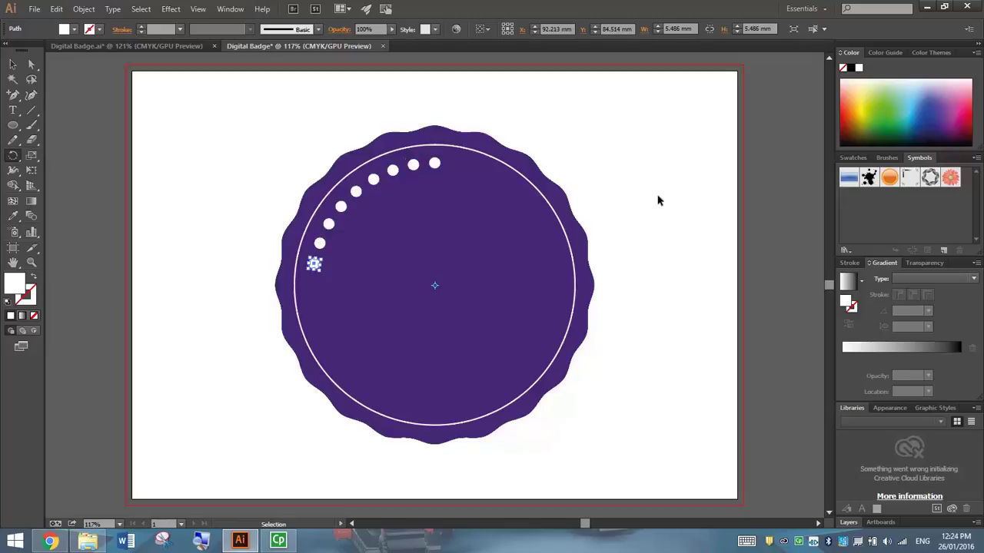
key("ctrl+d")
key("ctrl+d")
key("ctrl+d")
key("ctrl+d")
key("ctrl+d")
key("ctrl+d")
key("ctrl+d")
key("ctrl+d")
key("ctrl+d")
key("ctrl+d")
key("ctrl+d")
key("ctrl+d")
key("ctrl+d")
key("ctrl+d")
key("ctrl+d")
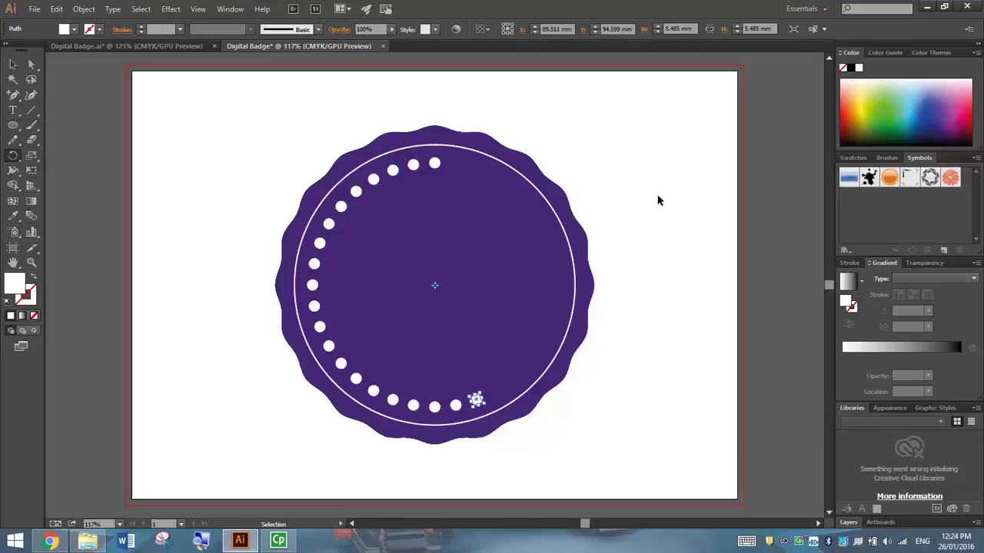
key("ctrl+d")
key("ctrl+d")
key("ctrl+d")
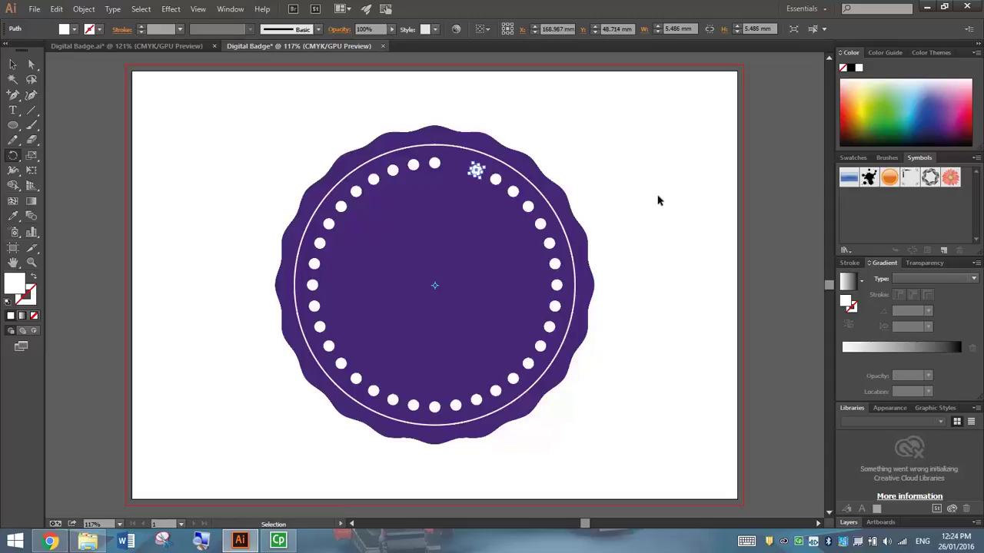
left_click(13, 65)
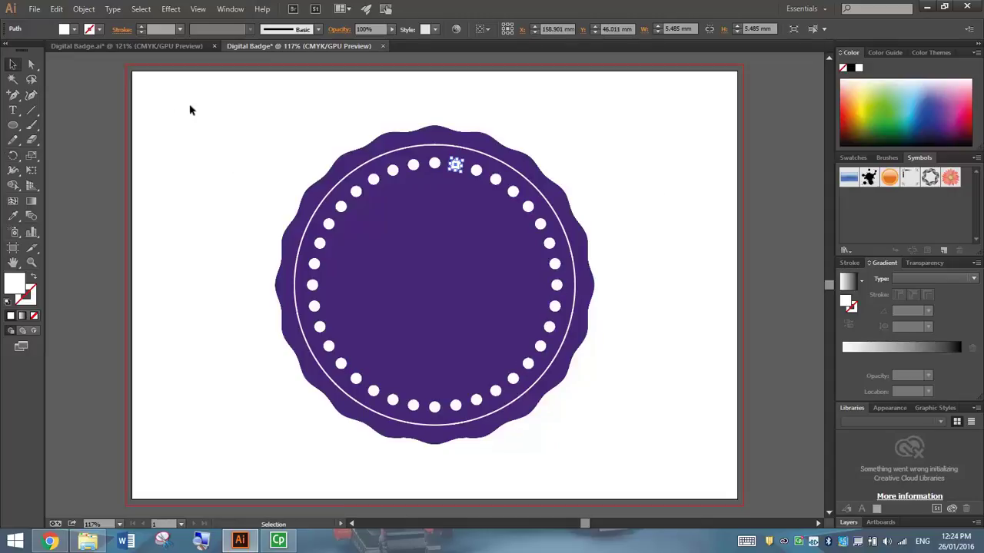
left_click(179, 99)
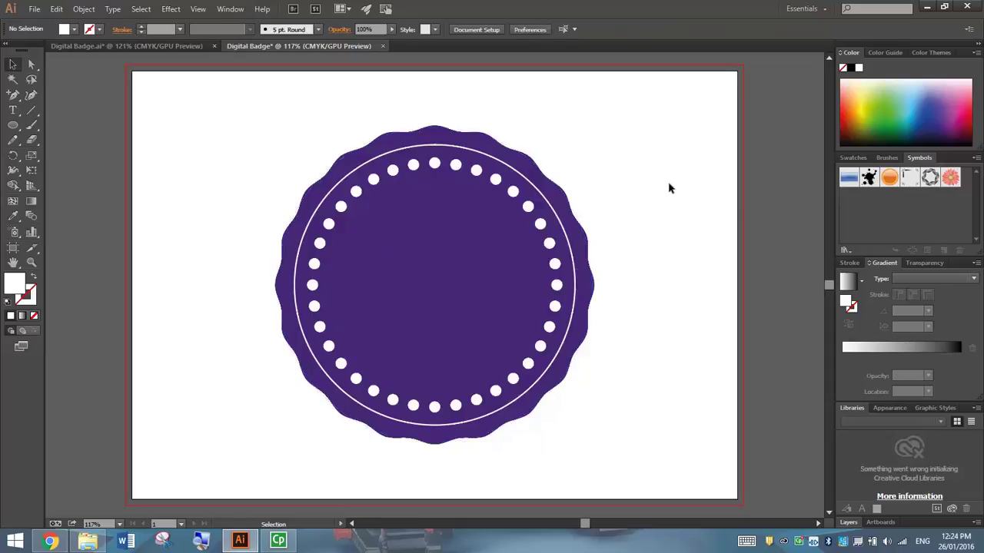
Step: Scale the white ring down slightly about its centre
left_click(470, 151)
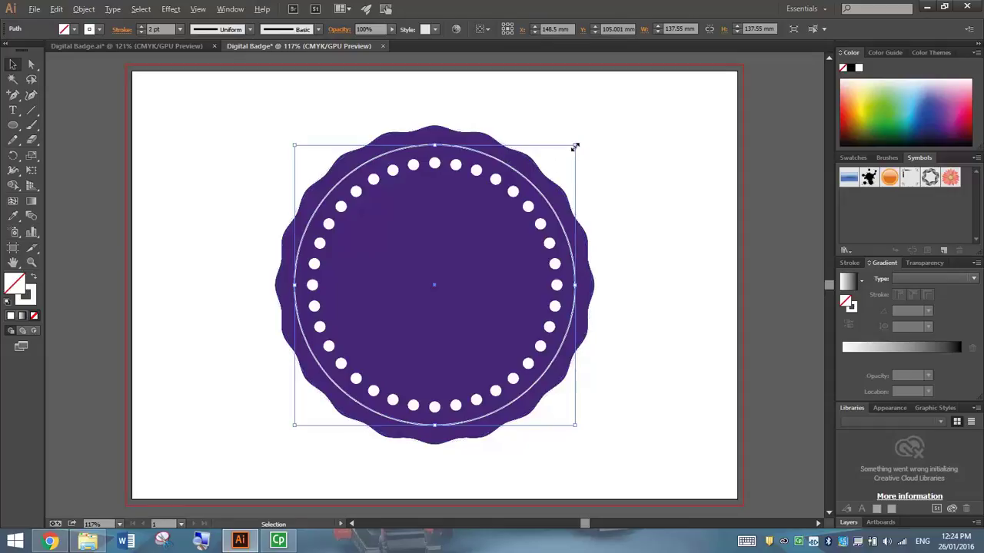
mouse_move(575, 146)
left_mouse_down()
mouse_move(567, 151)
mouse_move(578, 148)
left_mouse_up()
left_click(601, 147)
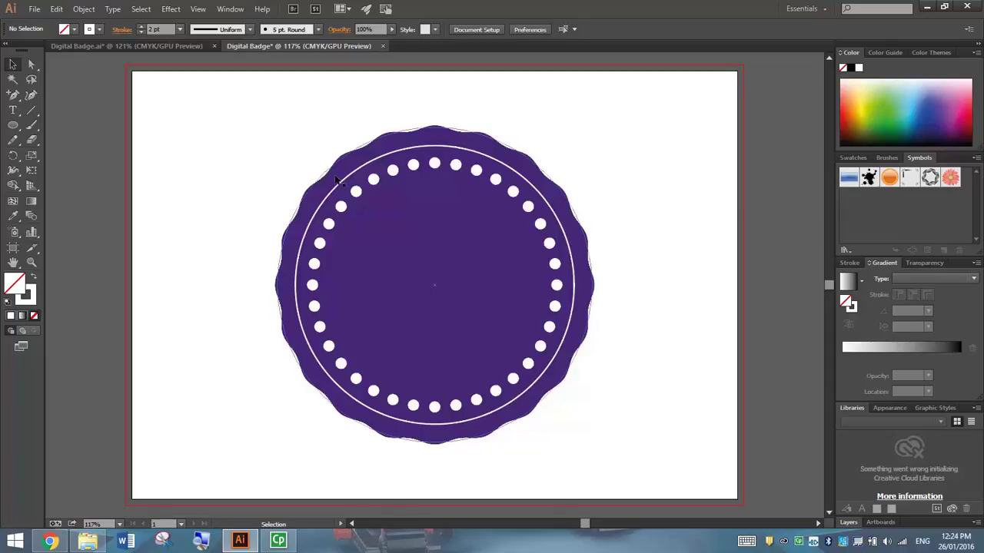
Step: Draw a white five-pointed star without stroke, about 14.5 mm wide, centred below the top dot
left_click(14, 127)
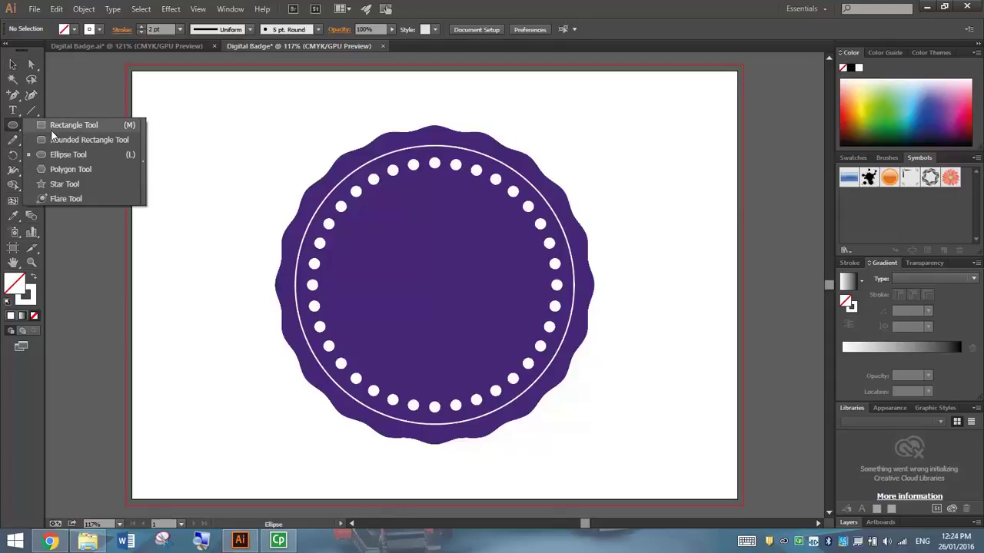
left_click(74, 185)
left_click(33, 278)
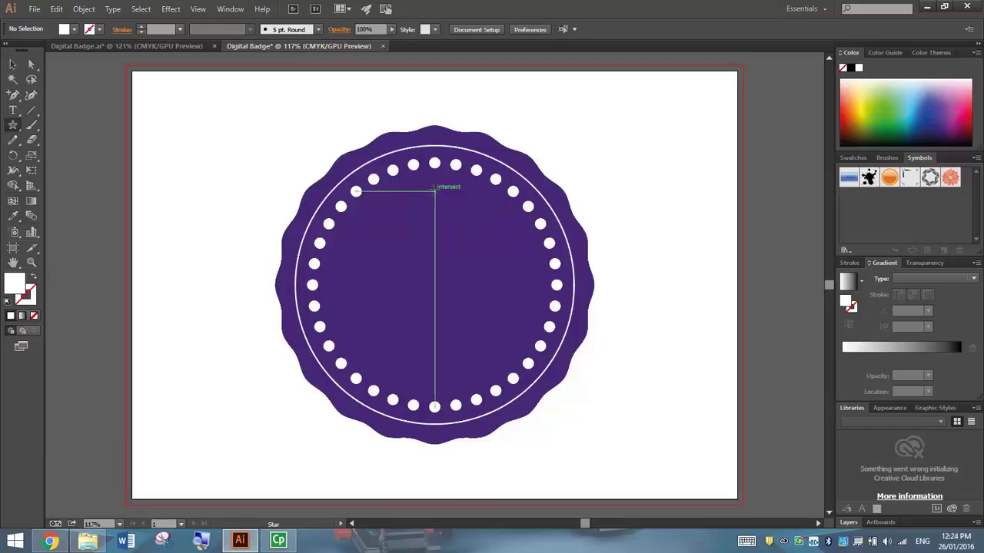
left_click_drag(434, 187, 446, 202)
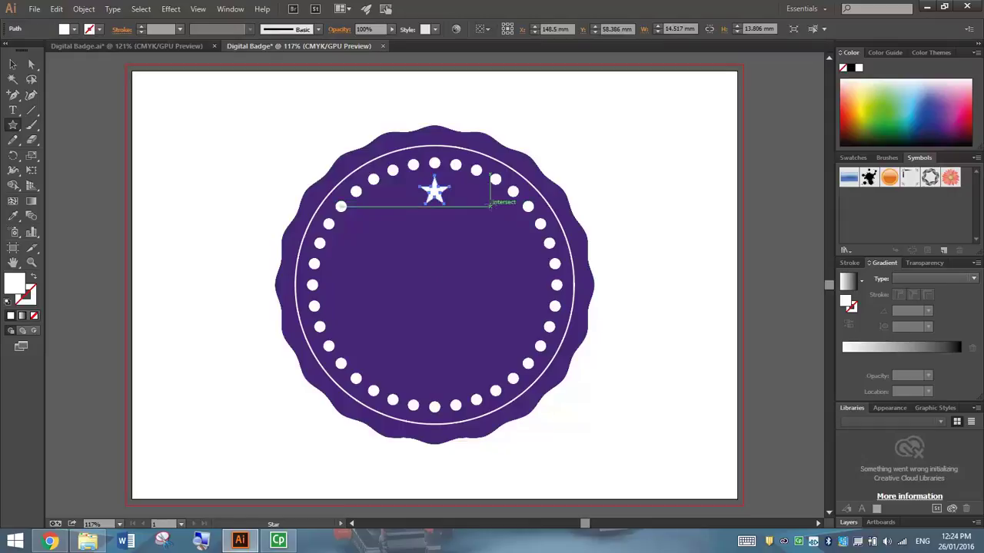
key("v")
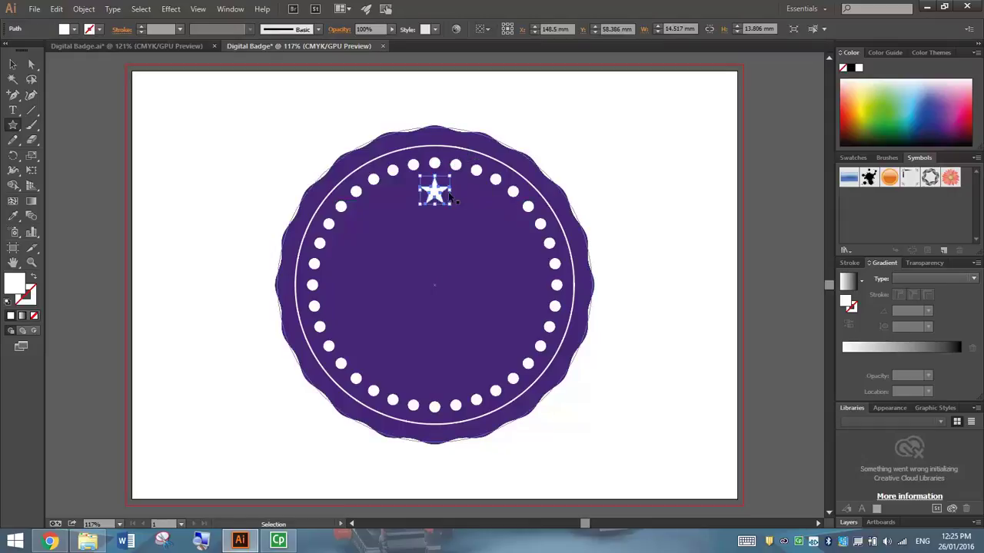
Step: Duplicate the star horizontally about 16 mm to the right of the original
key("ctrl+plus")
key("ctrl+plus")
key("ctrl+plus")
key("ctrl+plus")
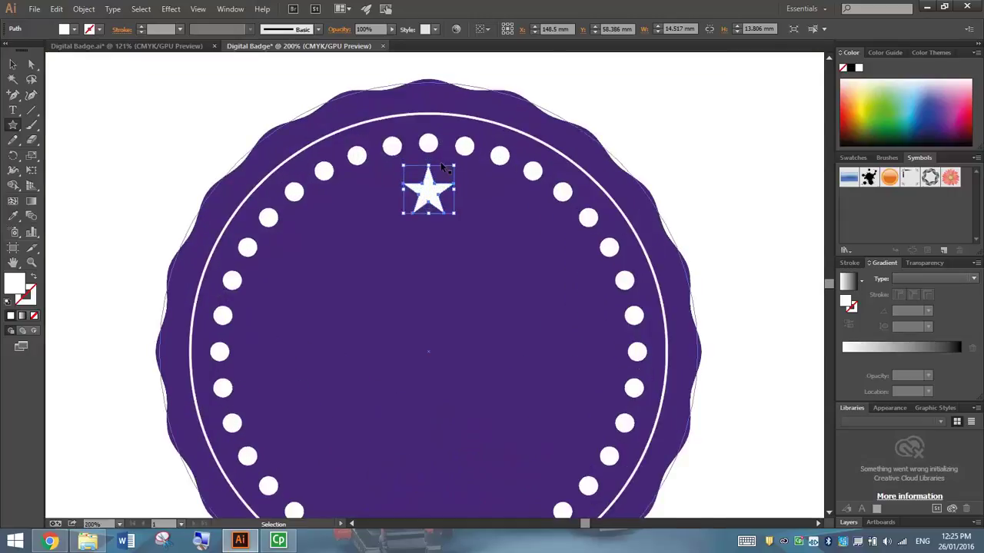
key("ctrl+minus")
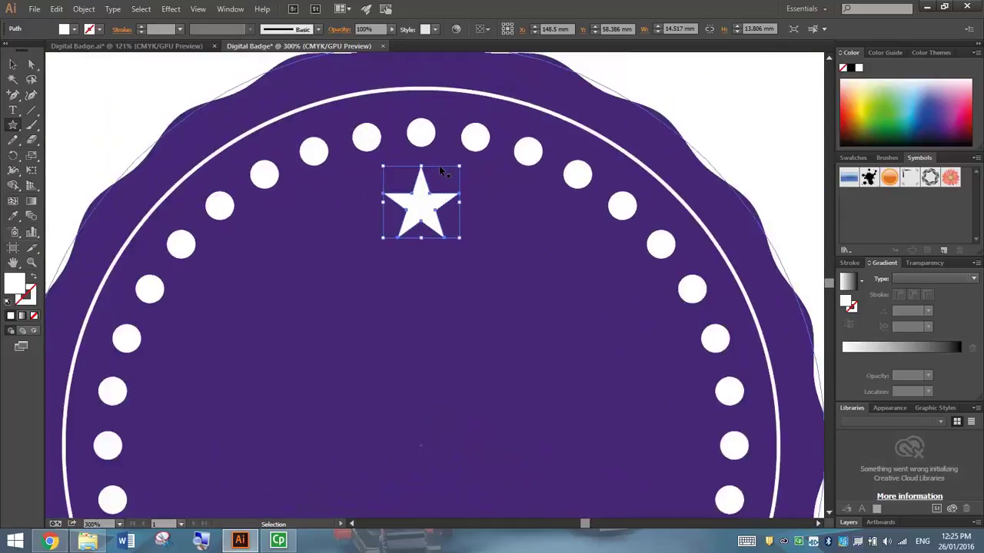
left_click(90, 83)
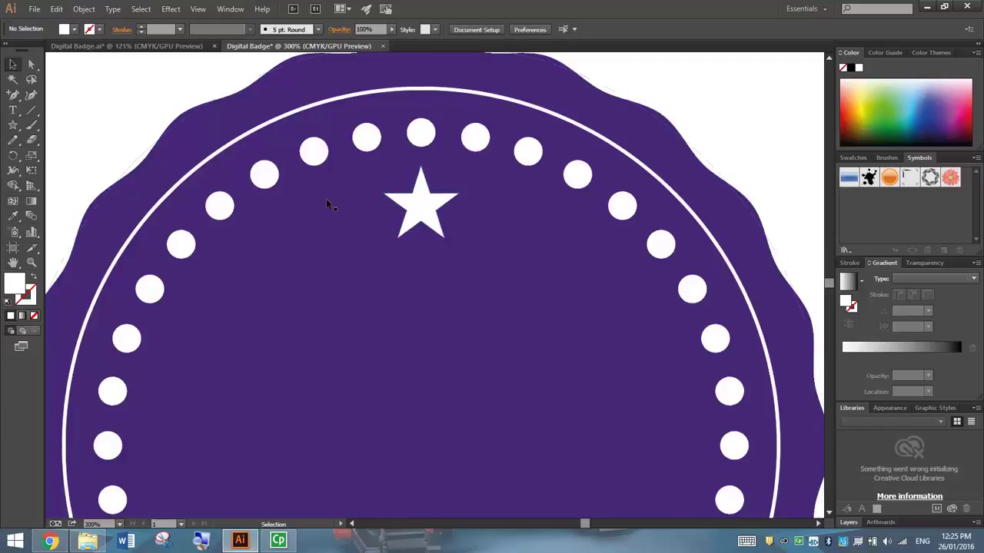
left_click(427, 200)
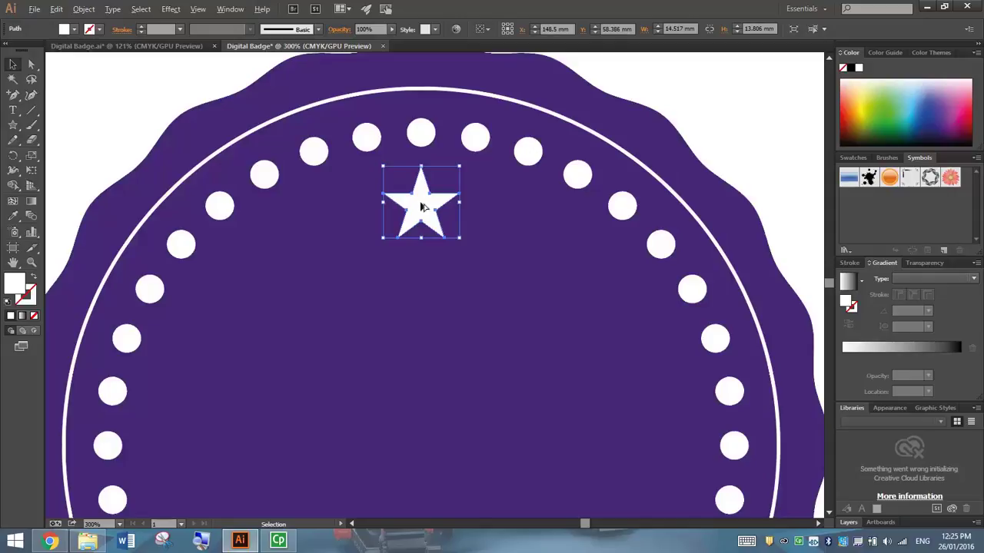
left_click_drag(420, 207, 503, 208)
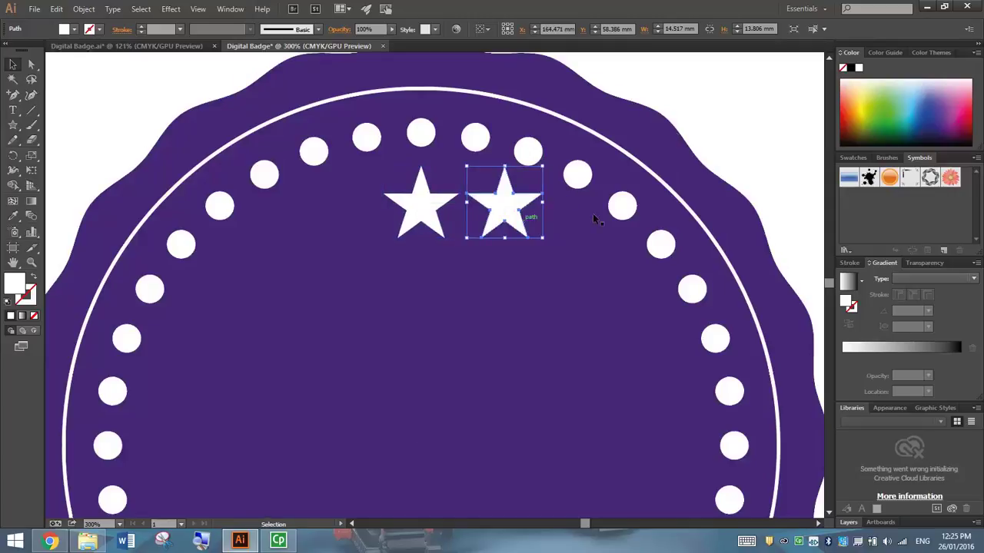
Step: Scale the duplicated star down proportionally about its centre to about 10 mm wide
left_click(510, 202, "shift")
left_click(497, 199, "shift")
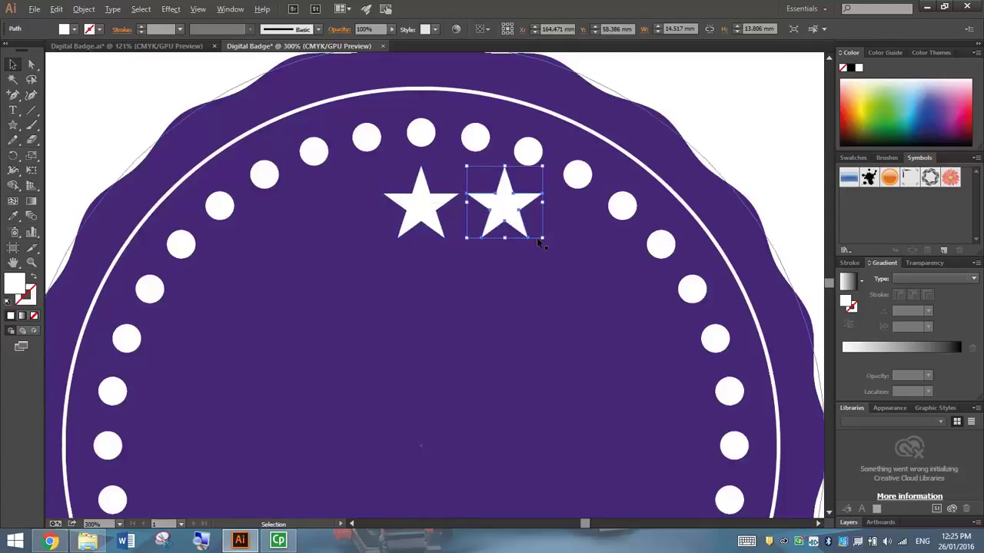
left_click_drag(542, 239, 531, 227)
left_click(738, 126)
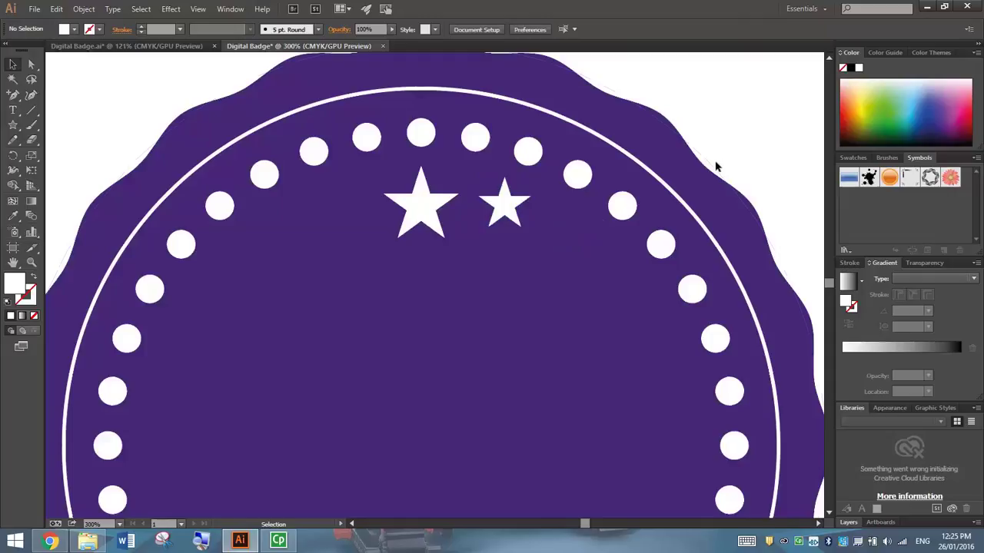
Step: Duplicate the small star horizontally about 31.5 mm to the left, onto the other side of the large star
left_click(505, 203)
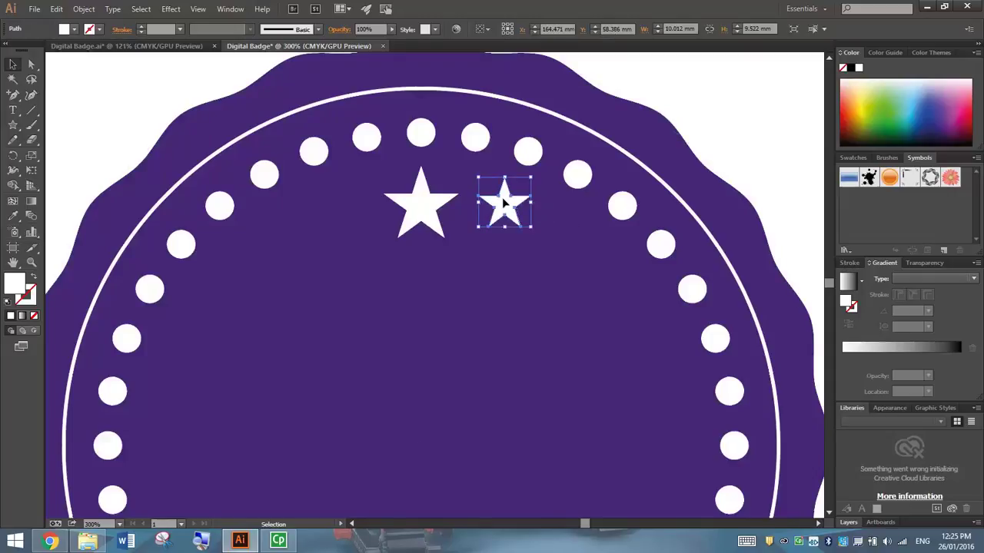
left_click_drag(504, 207, 342, 209)
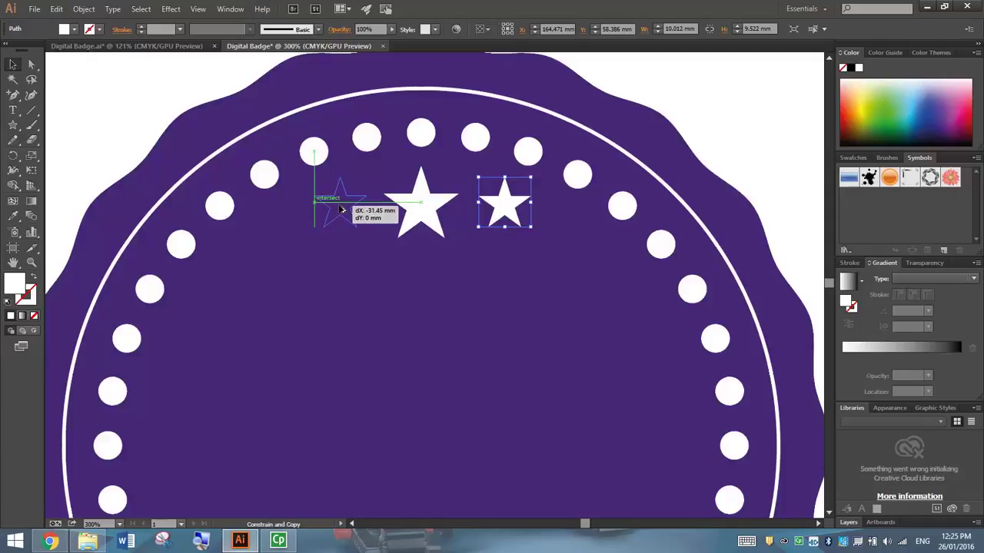
left_click_drag(340, 209, 341, 209)
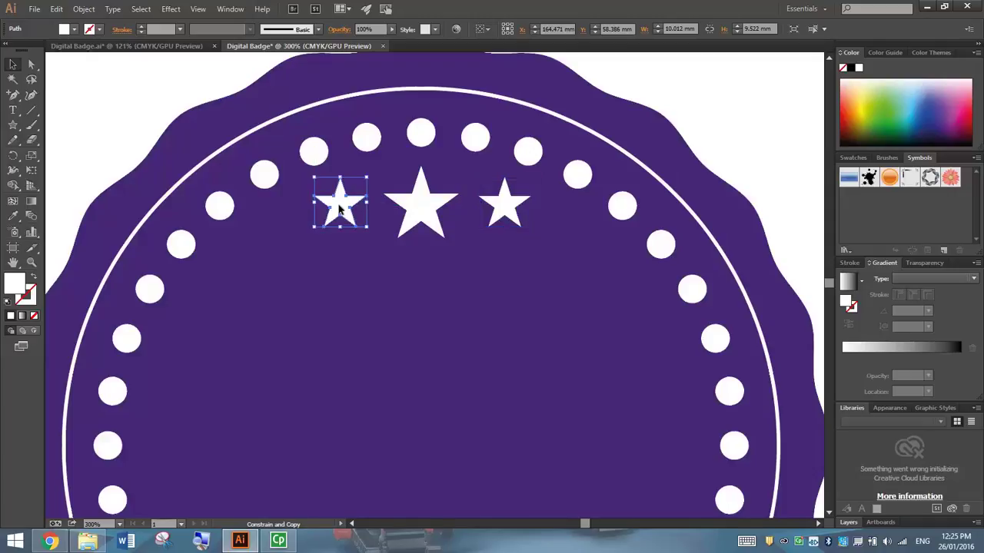
left_click(123, 126)
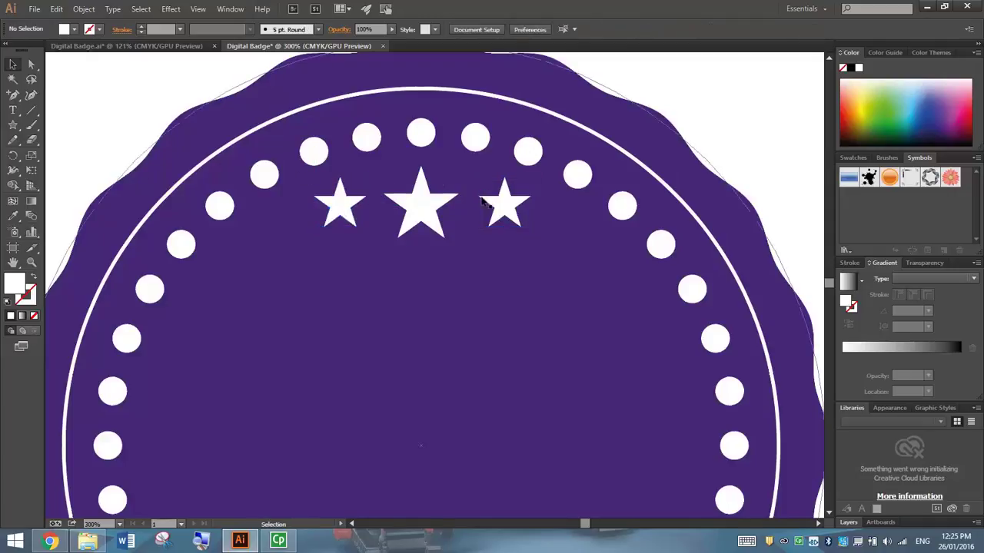
Step: Move the small star right of the large one slightly left to even out the spacing between the stars
left_click(503, 204)
left_click(503, 203, "shift")
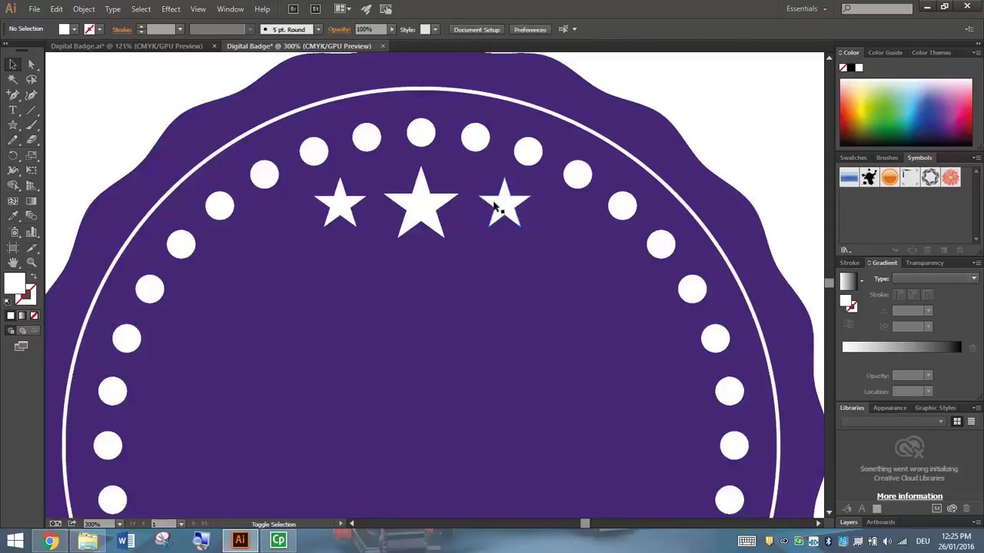
mouse_move(505, 206)
left_mouse_down()
mouse_move(492, 207)
mouse_move(511, 209)
mouse_move(501, 209)
left_mouse_up()
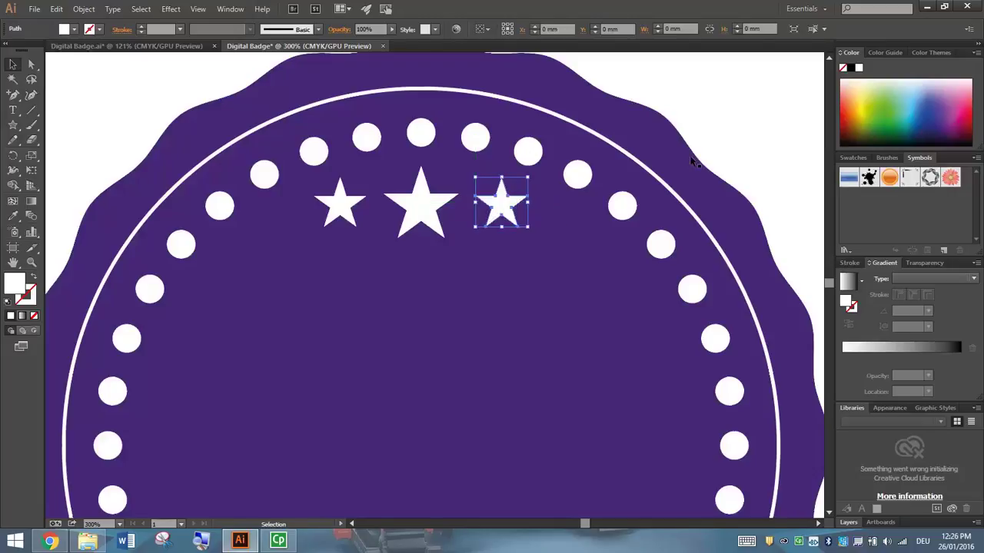
left_click(761, 134)
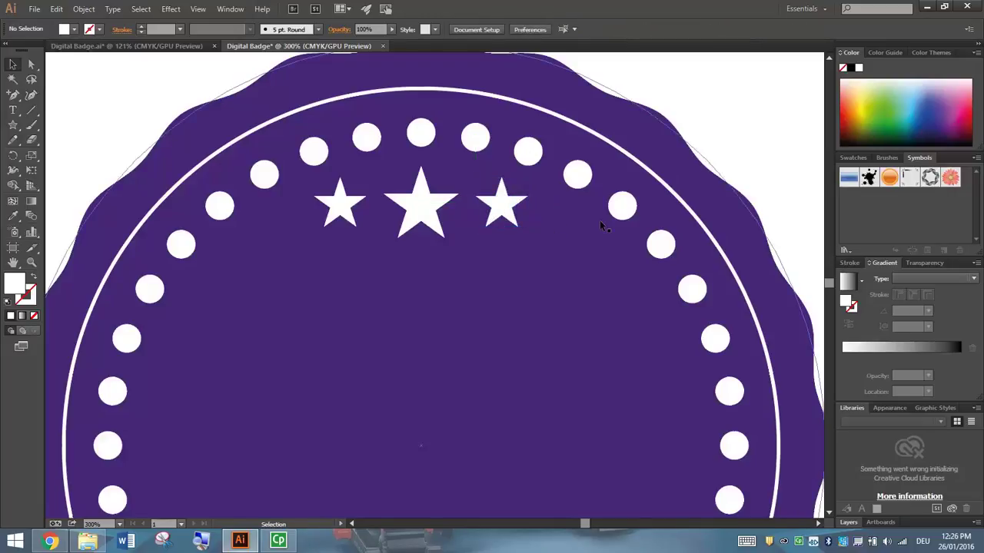
Step: Duplicate the row of three stars straight down, placing the copy just above the badge's lower dots
scroll(518, 272, "down", 2)
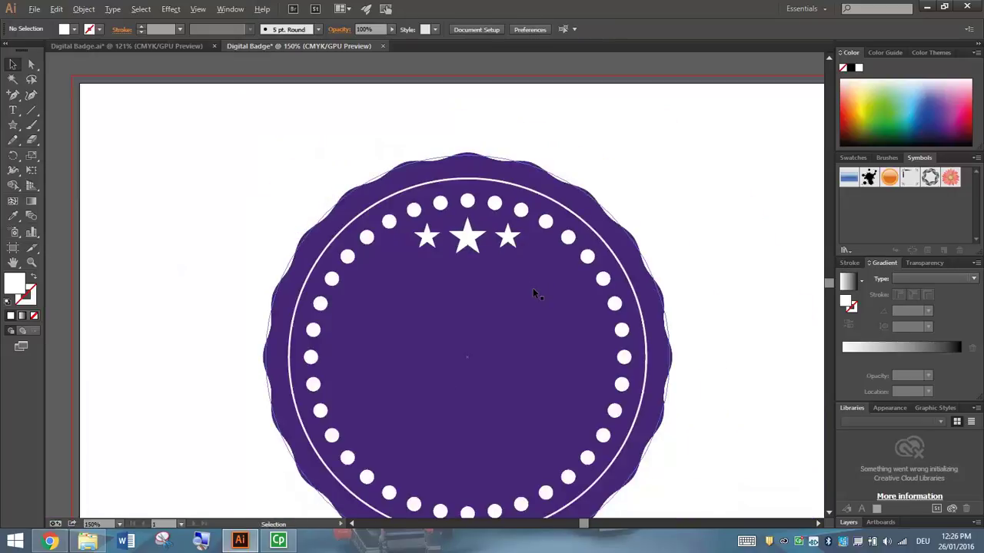
scroll(532, 287, "down", 2)
scroll(533, 288, "up", 1)
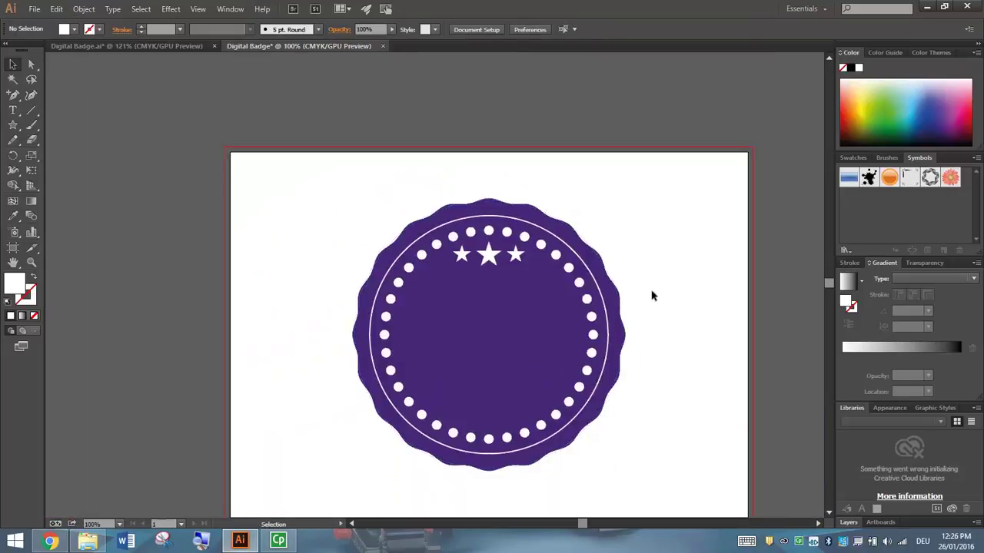
scroll(653, 308, "down", 1)
scroll(654, 307, "up", 1)
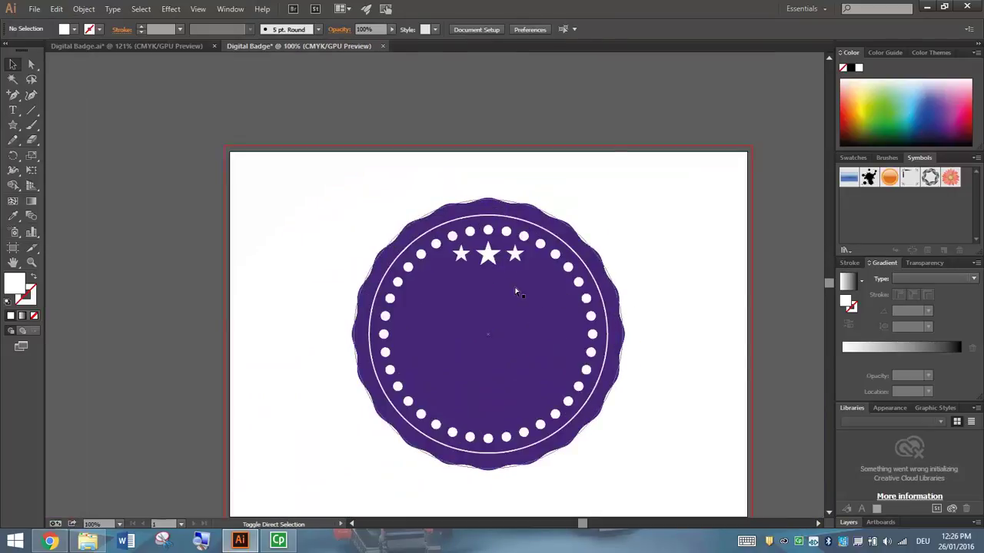
scroll(515, 291, "left", 5)
left_click_drag(564, 524, 585, 523)
scroll(487, 300, "up", 1)
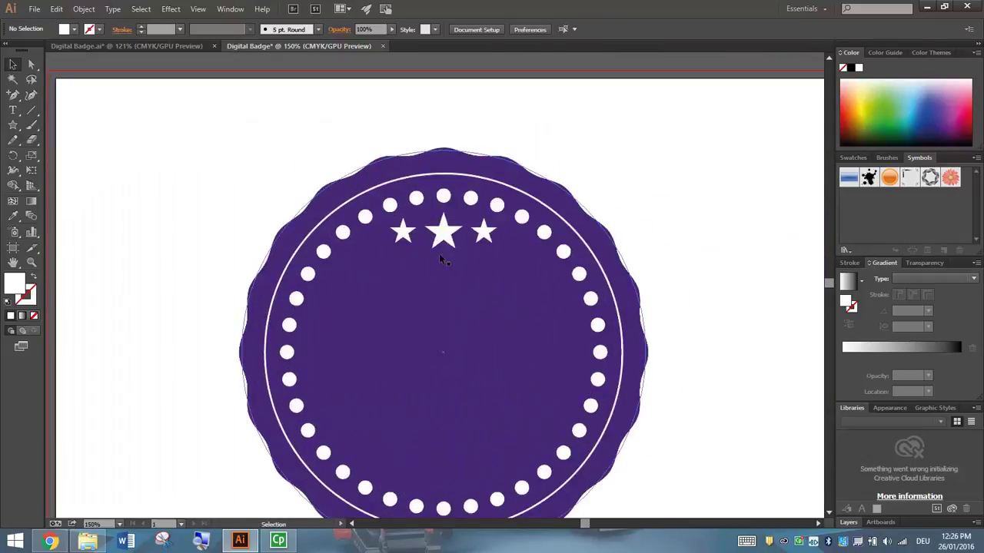
left_click(403, 232)
left_click(460, 238, "shift")
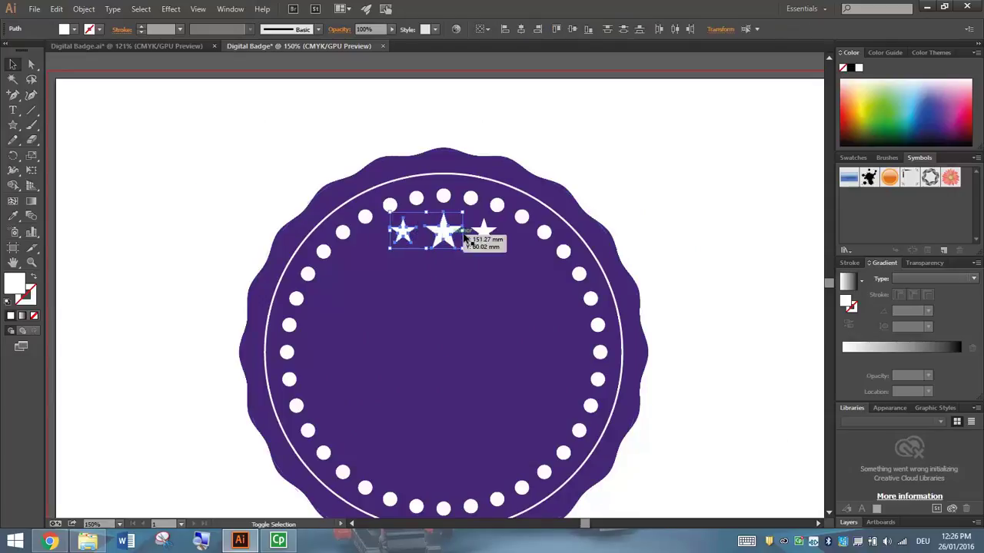
left_click(482, 234, "shift")
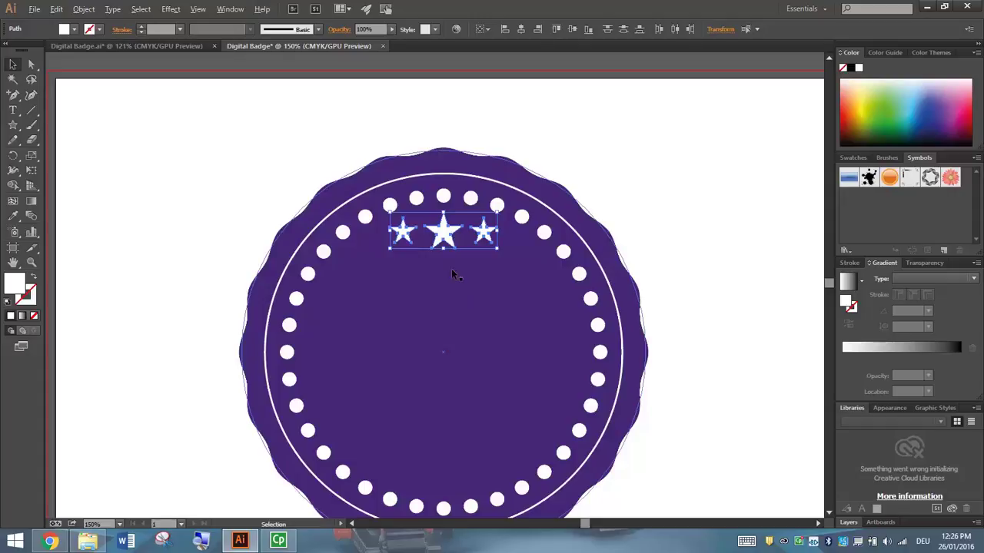
left_click_drag(444, 229, 428, 470)
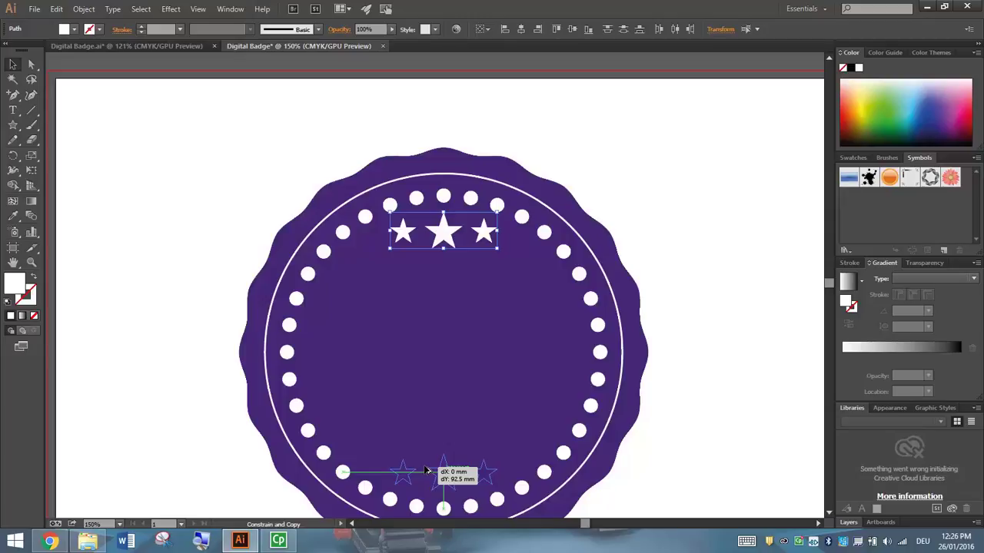
left_click_drag(425, 471, 425, 448)
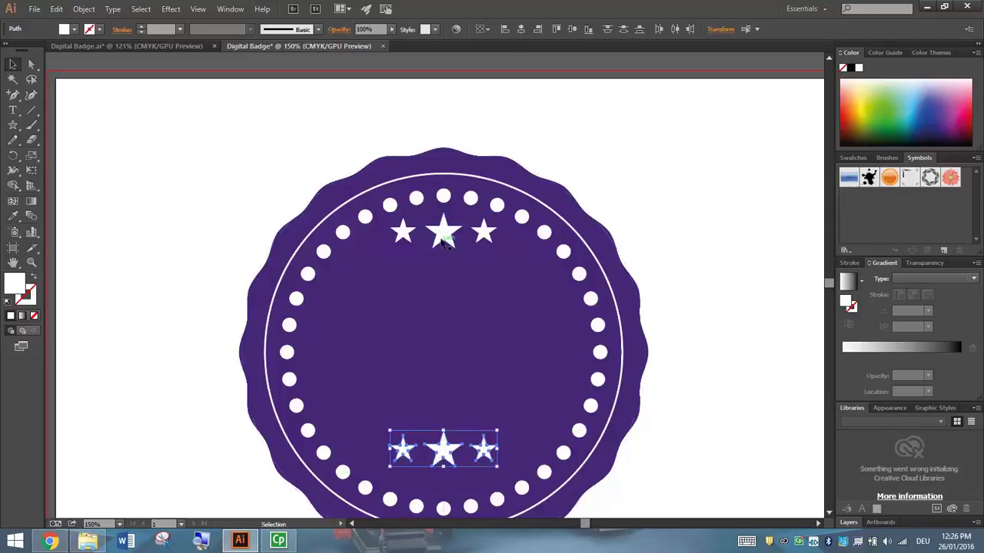
Step: Nudge the upper row of three stars down by three large increments, away from the upper dots
left_click(443, 230)
left_click(401, 233, "shift")
left_click(484, 232, "shift")
key("shift+Down")
key("shift+Down")
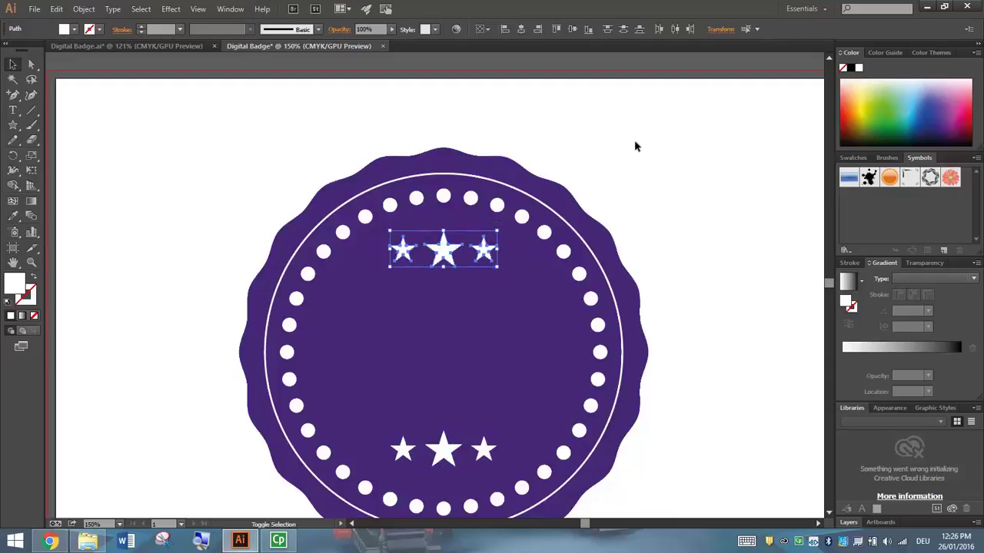
key("shift+Down")
left_click(653, 152)
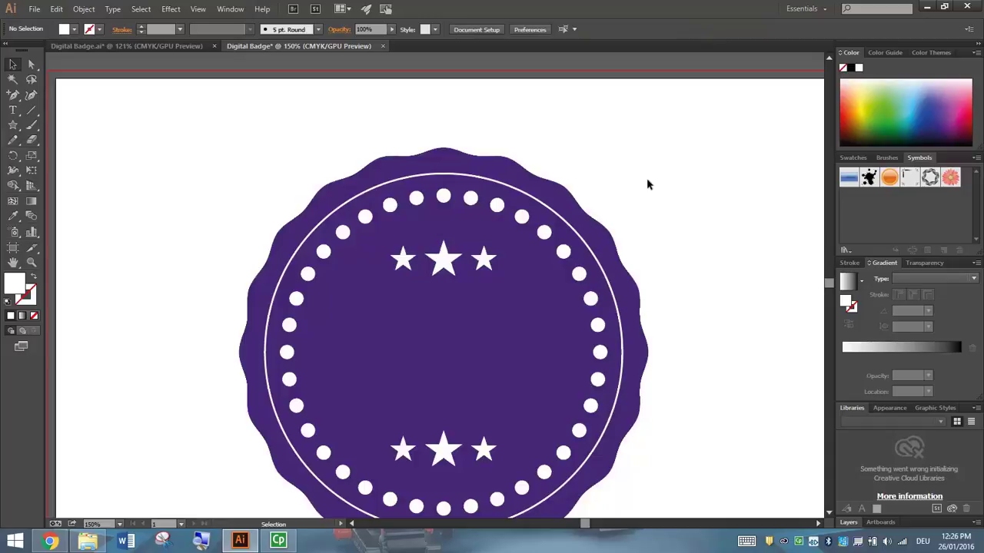
Step: Copy the thin white ring and paste the duplicate in place
left_click(828, 513)
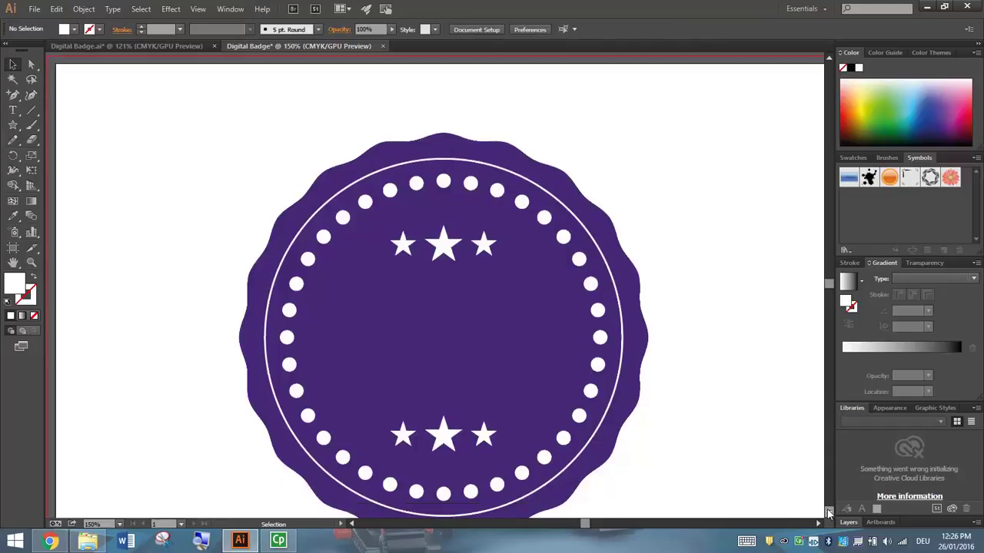
left_click(828, 514)
left_click(828, 514)
left_click(829, 513)
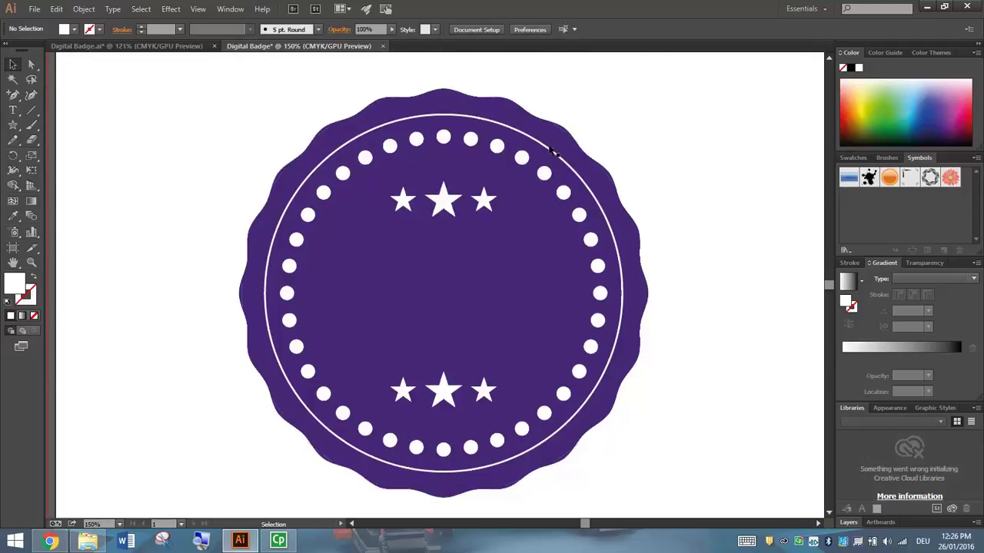
left_click(483, 121)
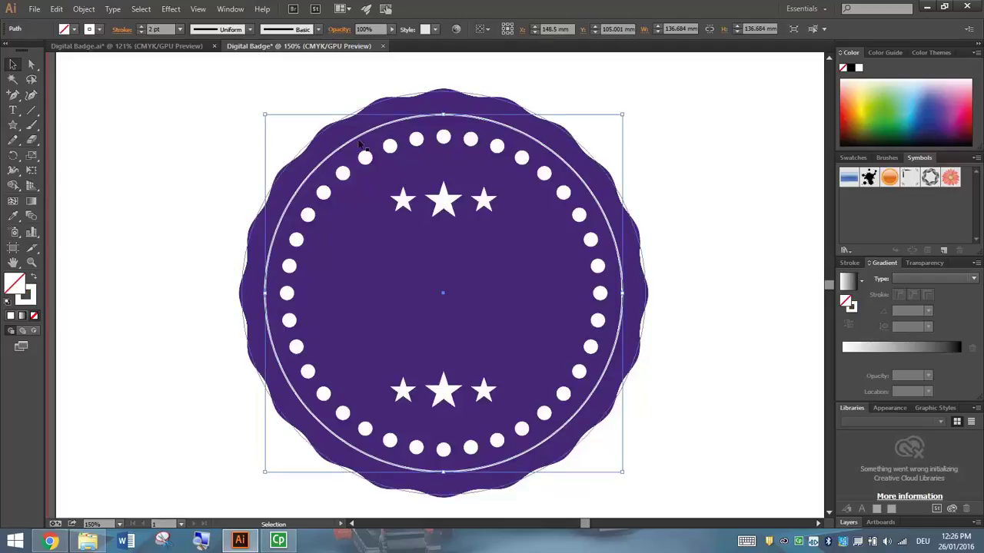
left_click(57, 9)
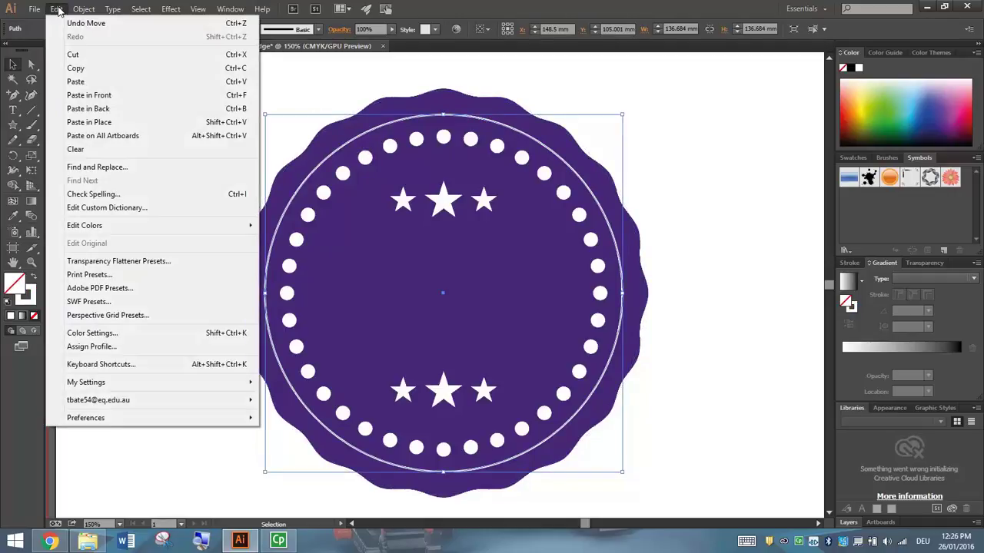
left_click(75, 68)
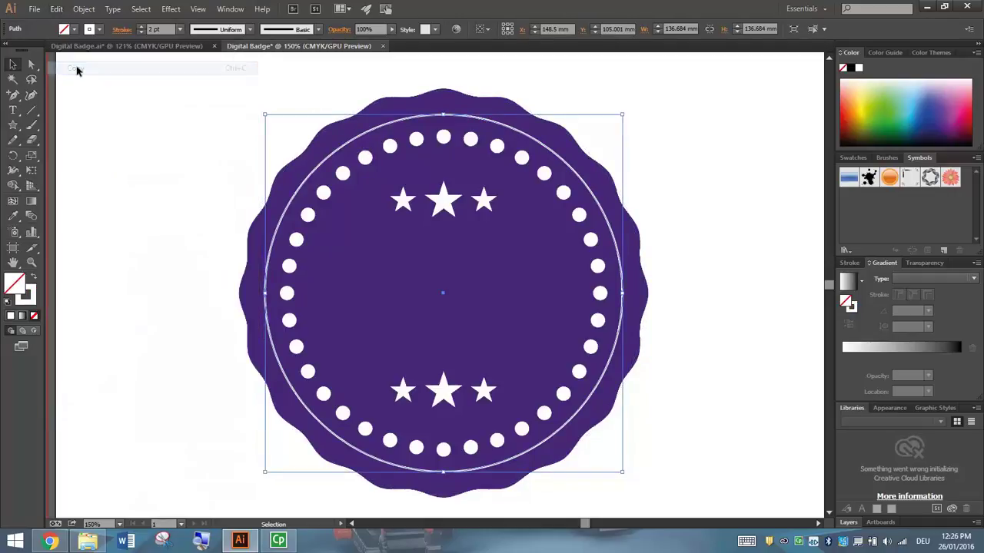
left_click(59, 9)
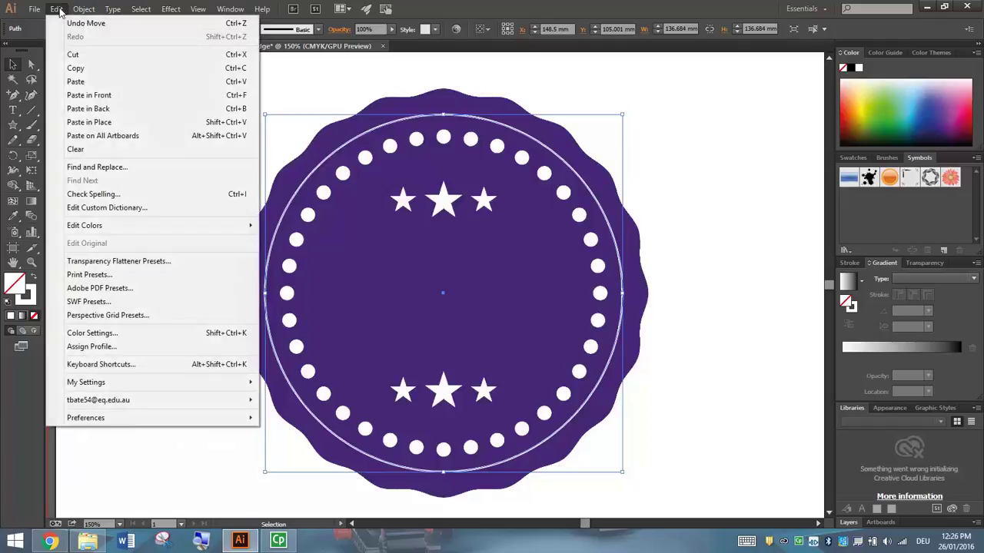
left_click(127, 126)
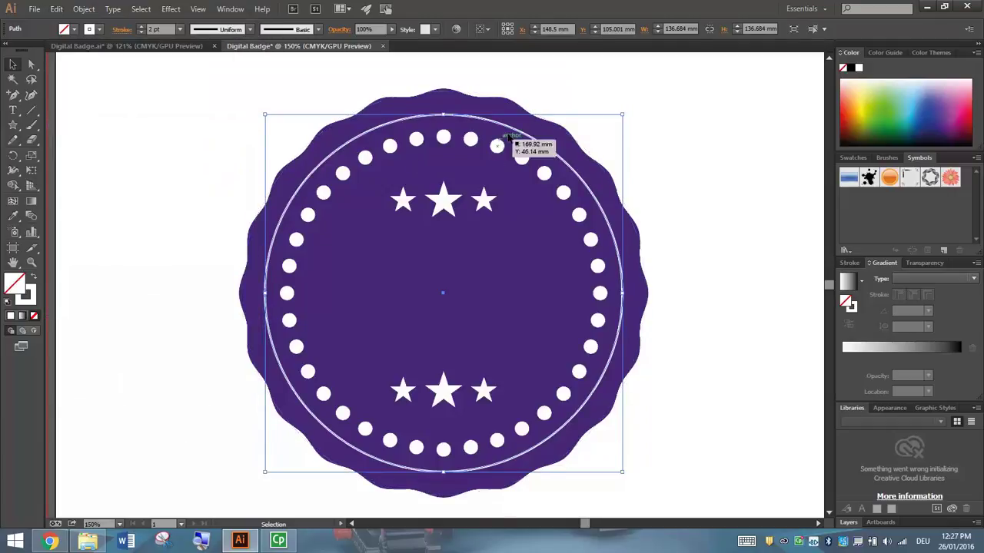
Step: Scale the copied ring down proportionally about its centre to about 104 mm in diameter, inside the circle of dots
left_click_drag(622, 115, 579, 155)
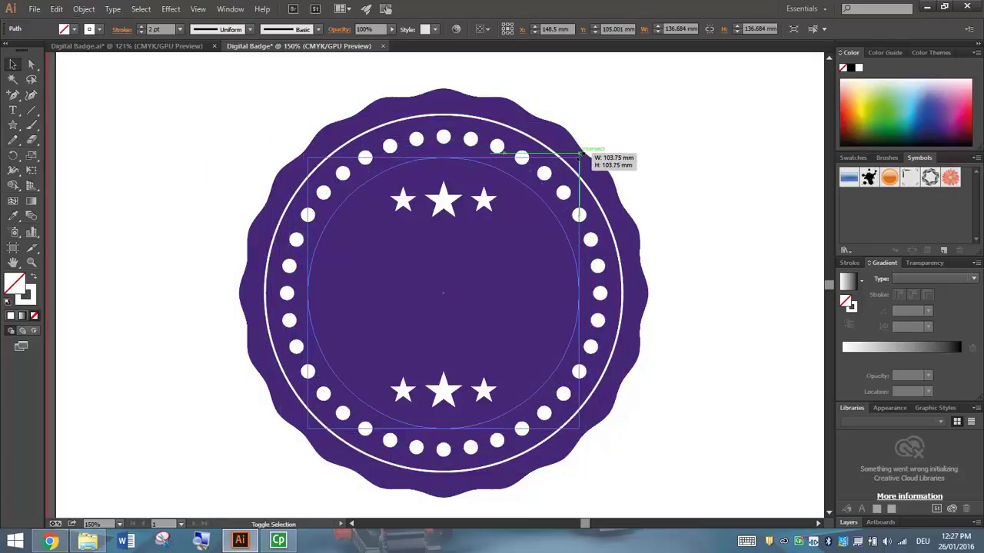
left_click_drag(579, 155, 580, 155)
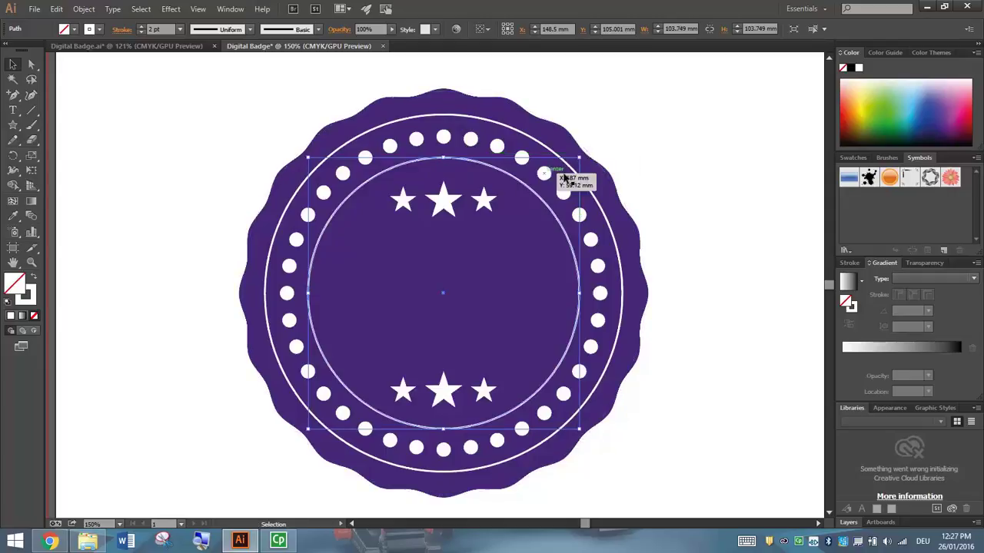
left_click(679, 149)
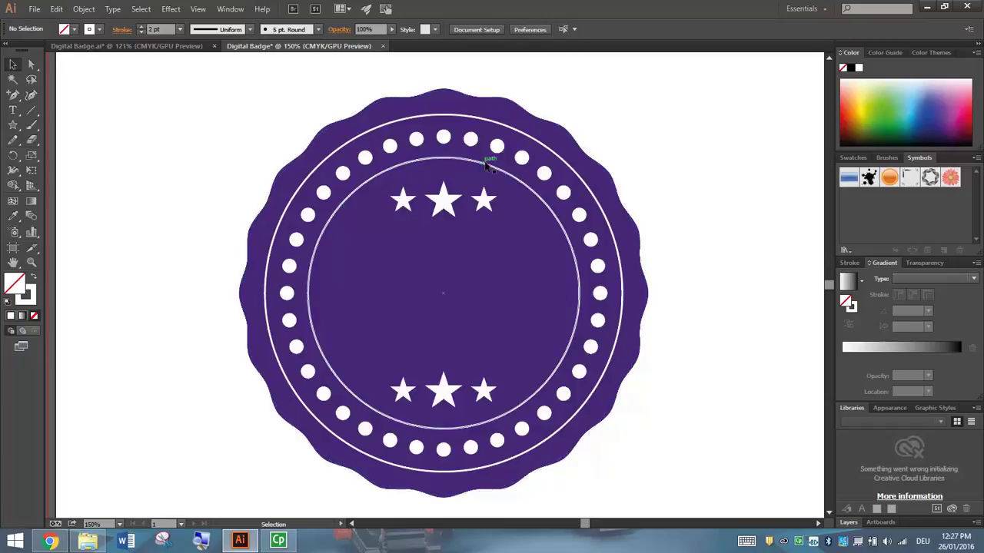
Step: Use the Type on a Path tool to place the text "AWESOME" on the inner ring, starting at its upper left
left_click(541, 194)
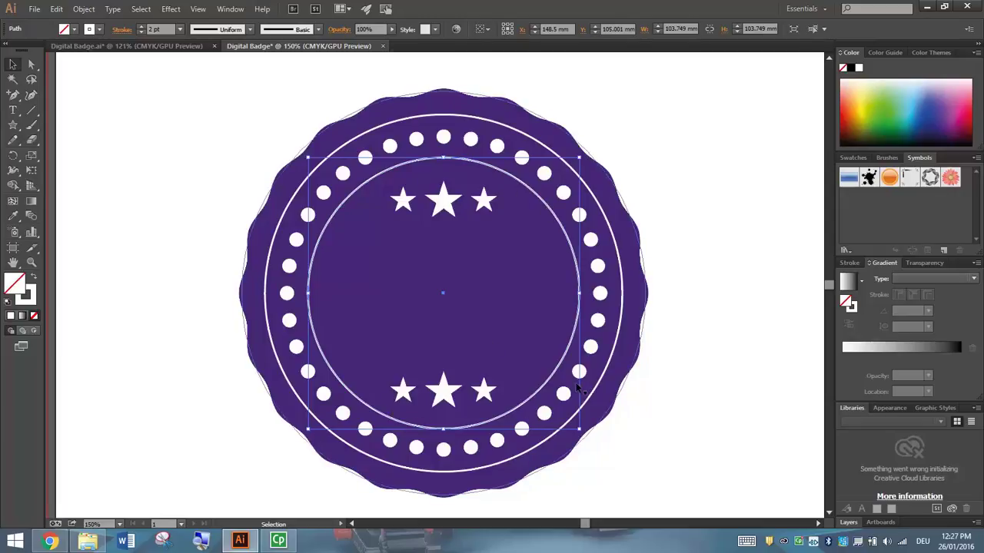
left_click(13, 110)
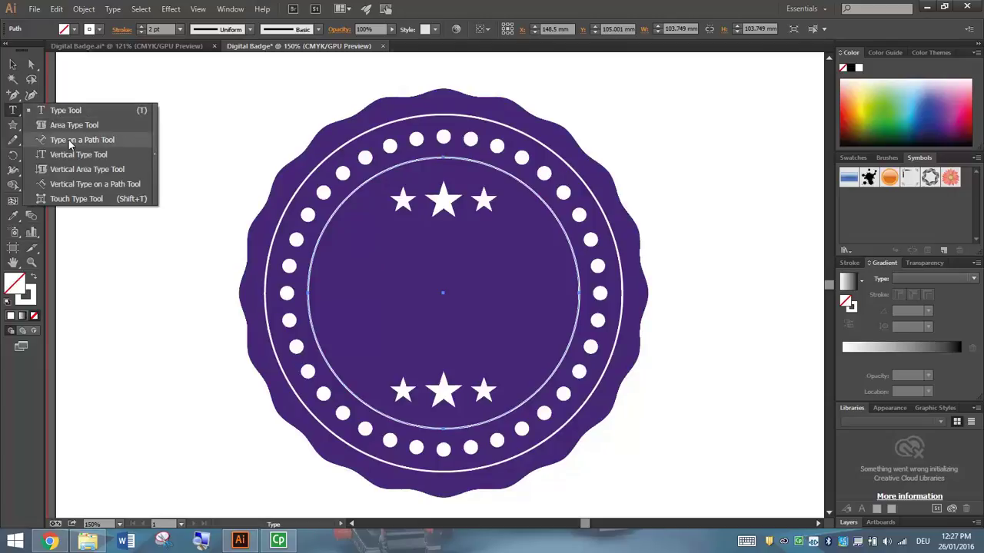
left_click(117, 139)
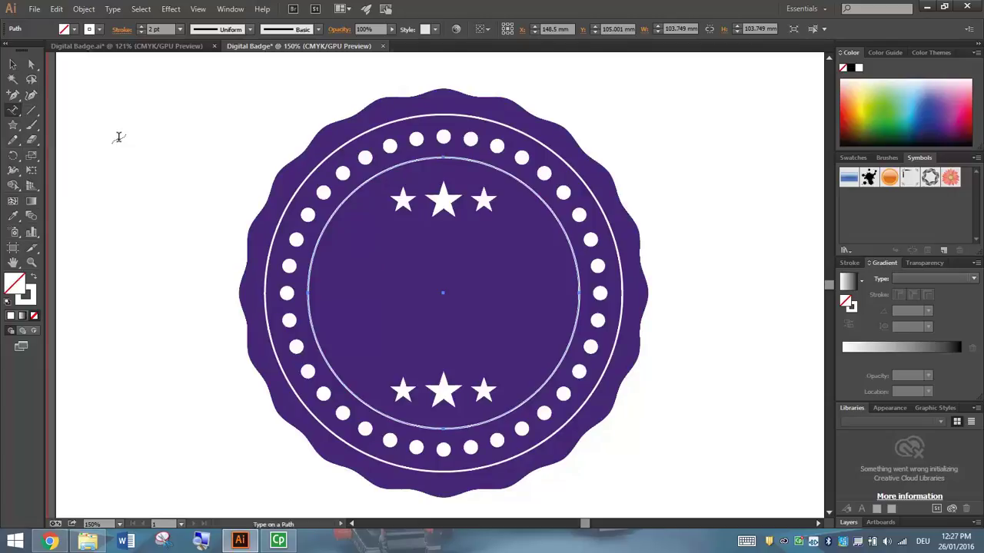
left_click(362, 186)
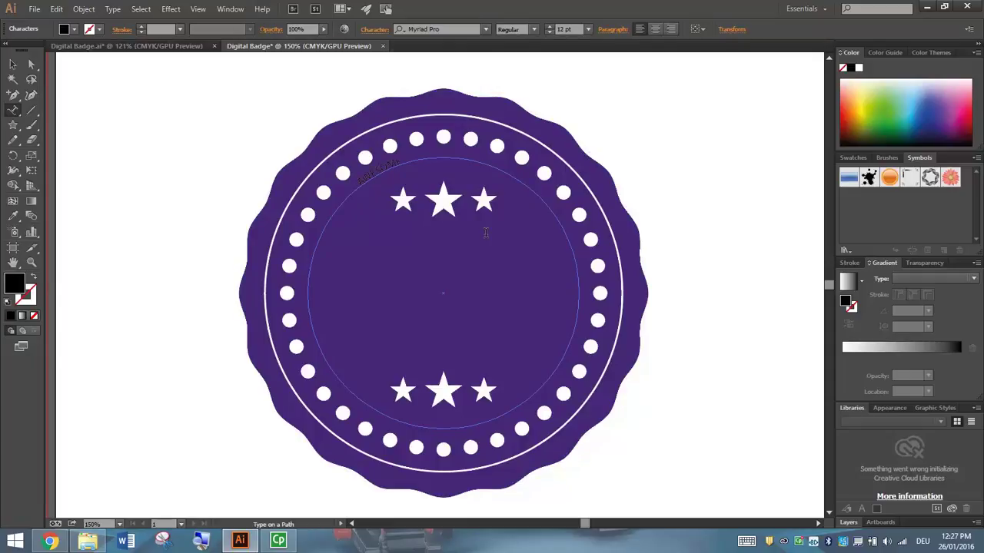
Step: Give all of the AWESOME path text a white fill and a font size of 48 pt
key("ctrl+a")
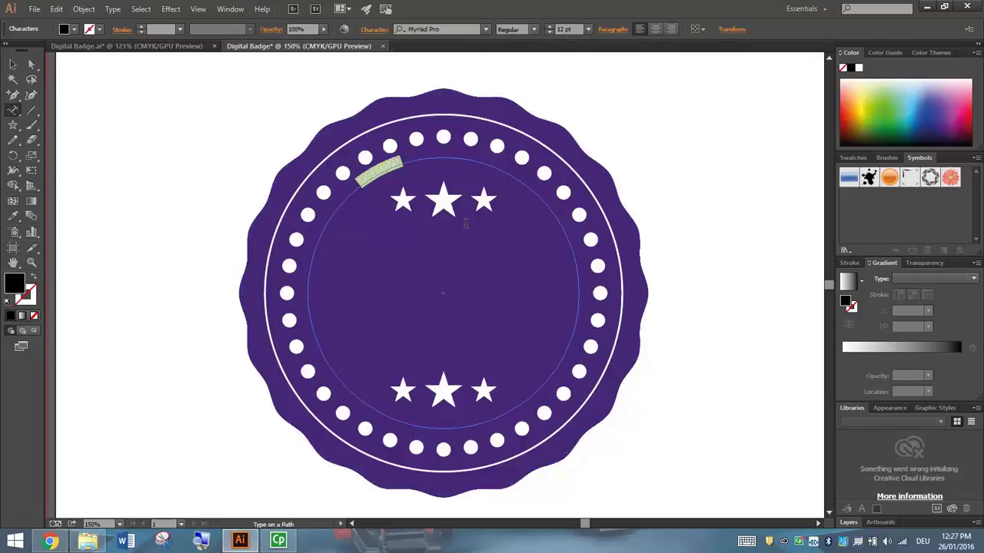
left_click(860, 68)
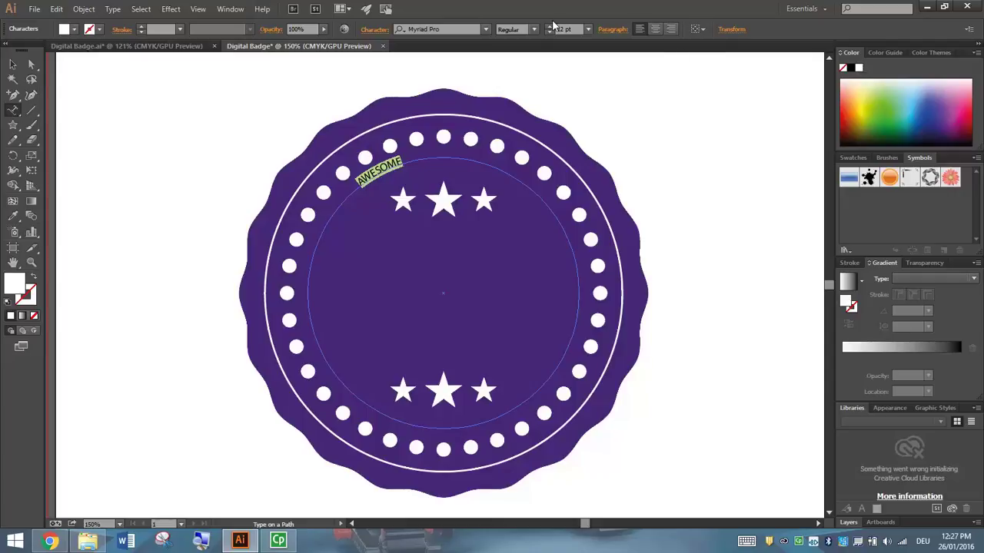
left_click(588, 30)
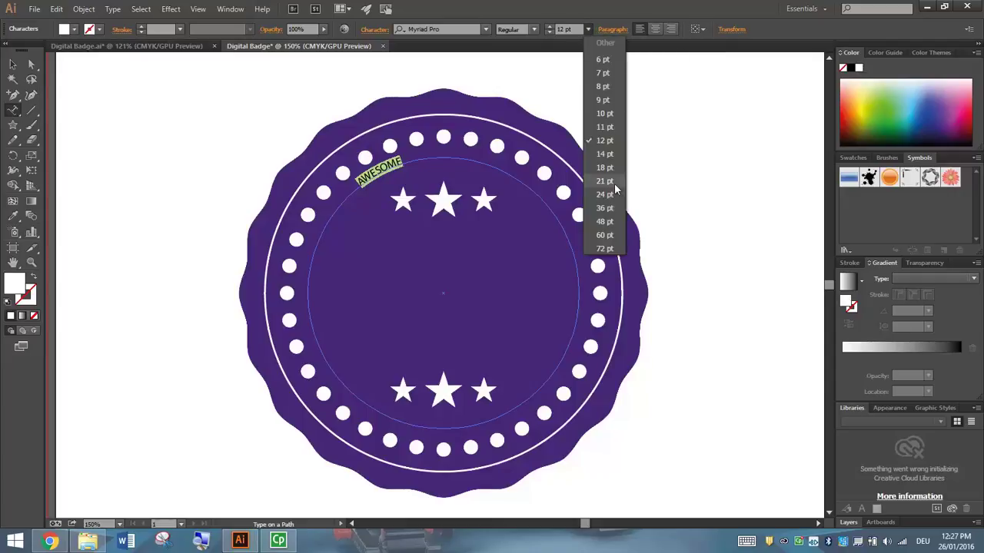
left_click(605, 222)
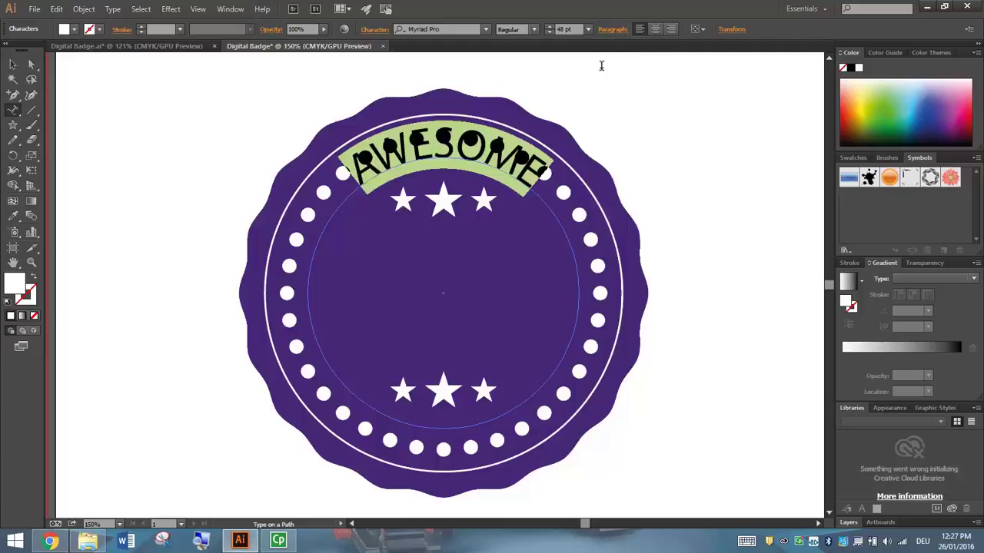
Step: Reduce the font size of the AWESOME path text to 36 pt
left_click(588, 29)
left_click(611, 189)
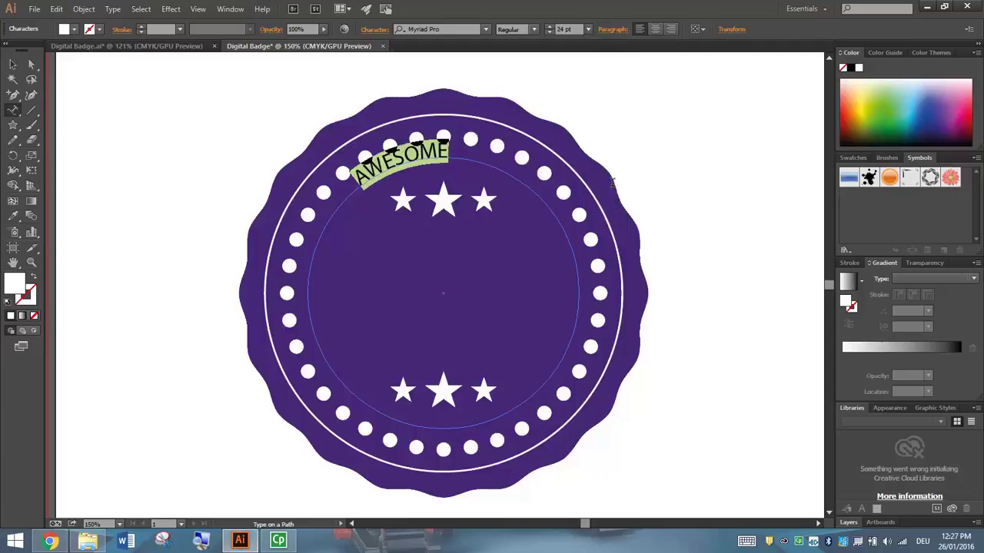
left_click(589, 29)
left_click(605, 207)
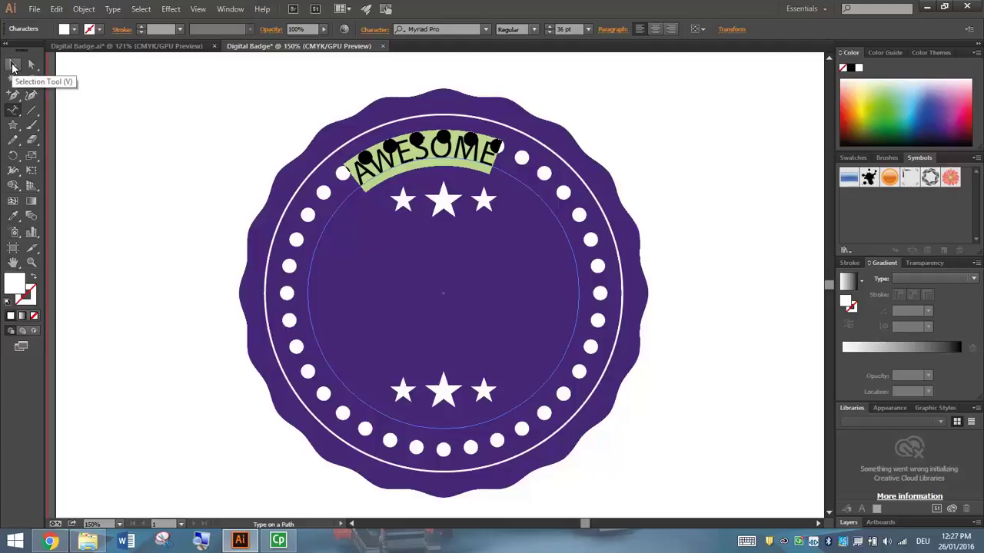
Step: Rotate the AWESOME path text towards the badge's top centre and scale it down proportionally to about 31.56 pt, inside the dots
left_click(13, 67)
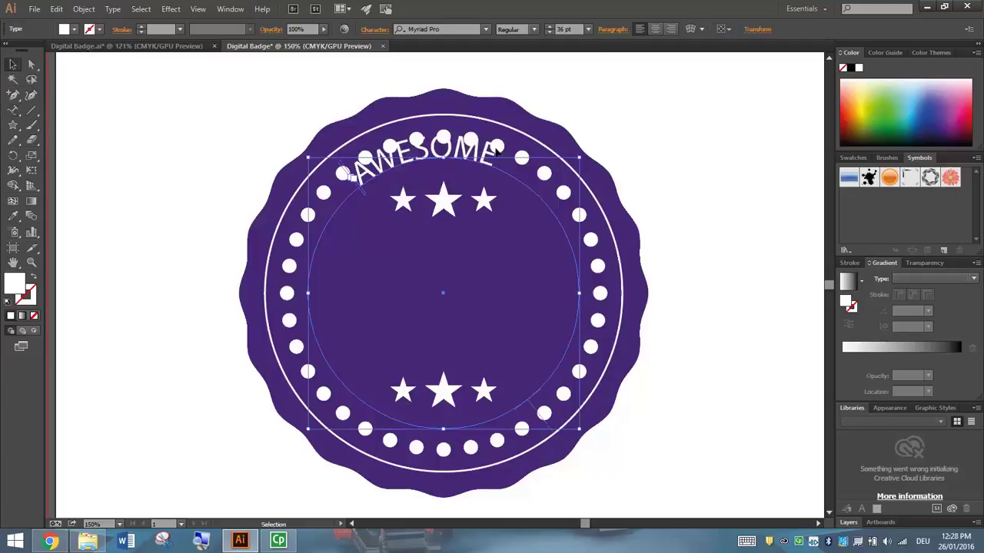
left_click_drag(584, 152, 602, 181)
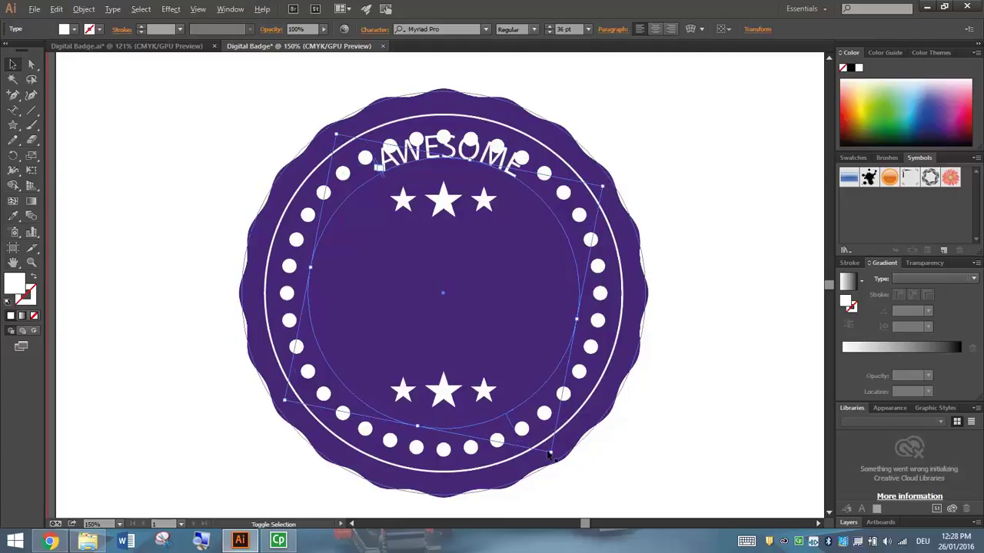
mouse_move(548, 456)
left_mouse_down()
mouse_move(547, 436)
mouse_move(540, 440)
left_mouse_up()
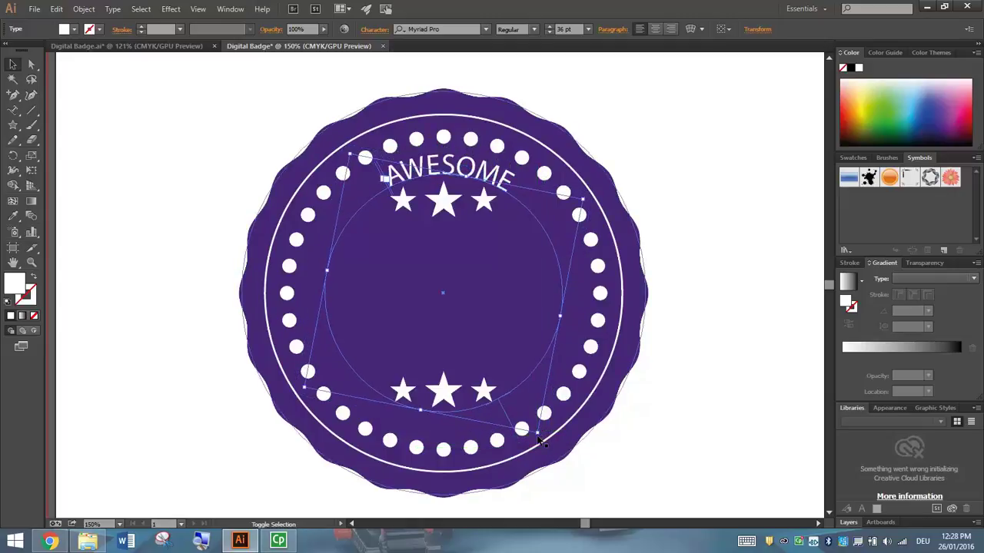
left_click_drag(584, 194, 581, 187)
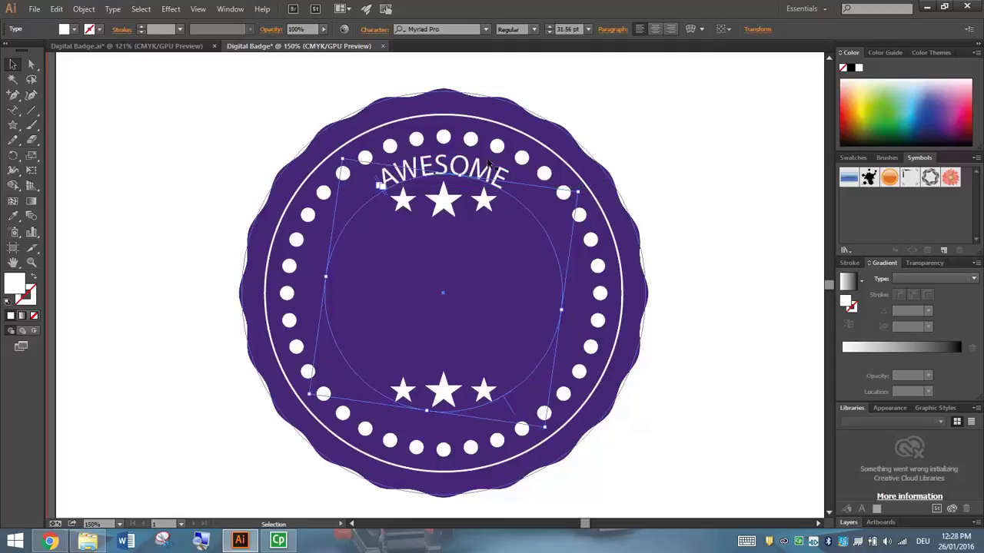
Step: Change the font of all the AWESOME text to Perpetua Titling MT in the Bold style
key("t")
left_click_drag(385, 175, 508, 176)
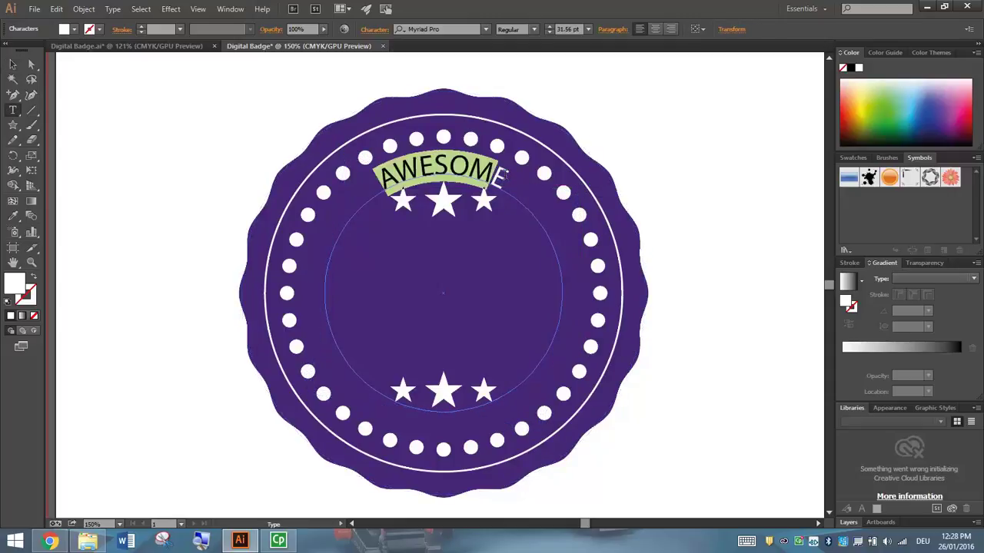
left_click(486, 29)
left_click_drag(626, 204, 614, 74)
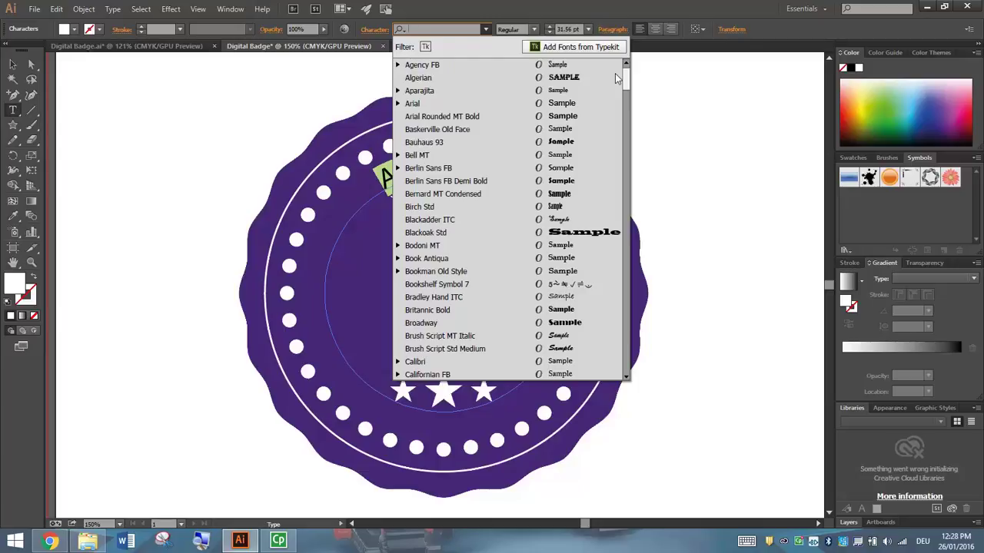
left_click_drag(615, 69, 650, 239)
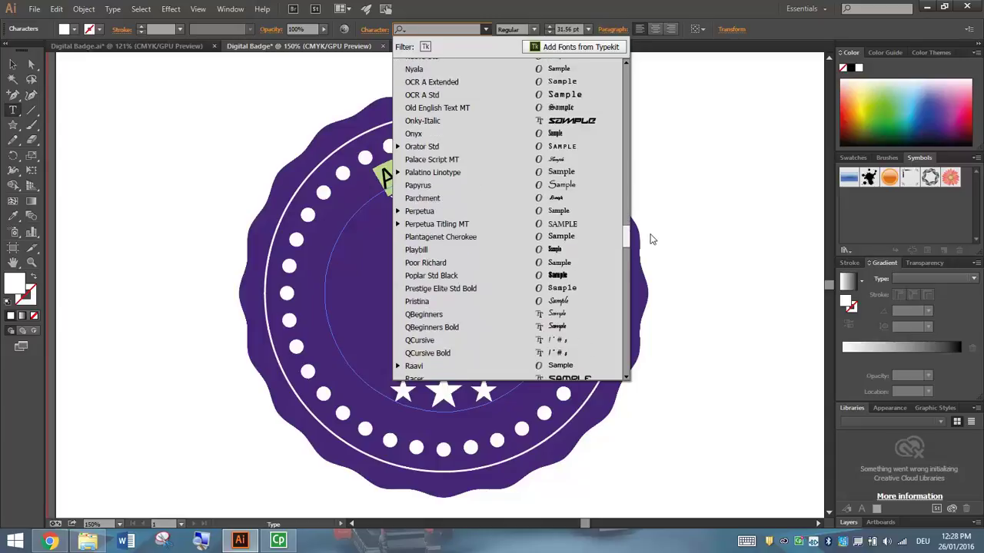
left_click(600, 225)
left_click(534, 30)
left_click(522, 58)
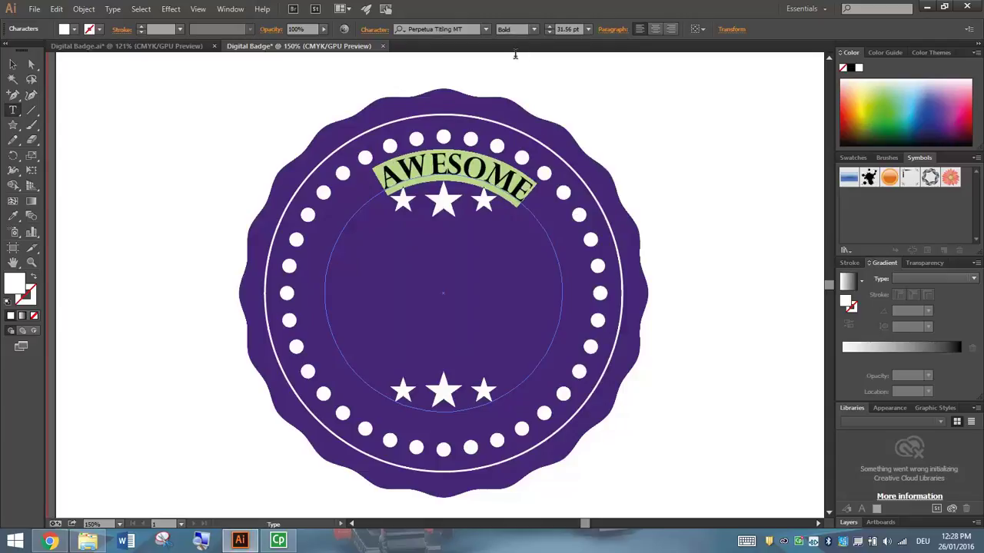
Step: Rotate the AWESOME path text slightly counterclockwise to centre it above the upper row of stars
left_click(13, 64)
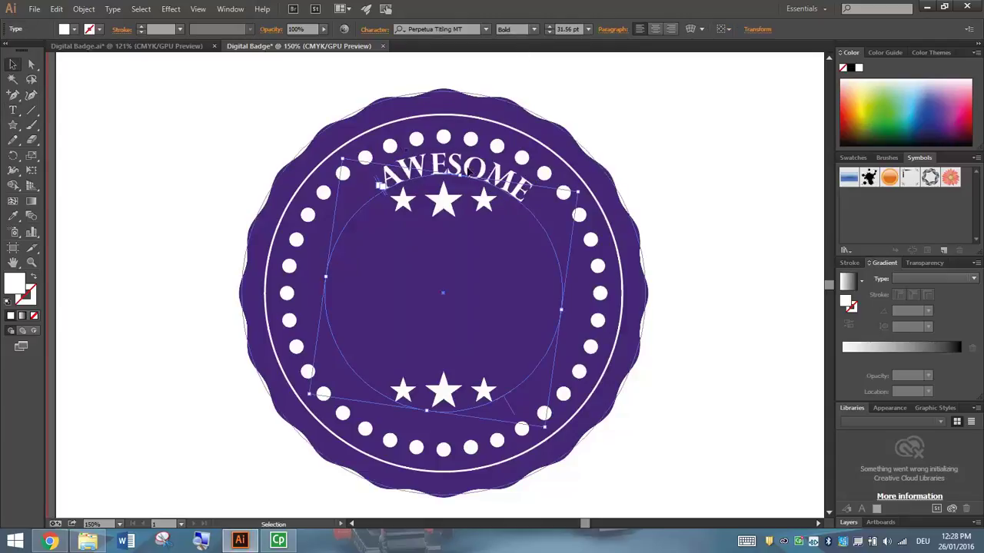
mouse_move(581, 188)
left_mouse_down()
mouse_move(608, 187)
mouse_move(573, 181)
left_mouse_up()
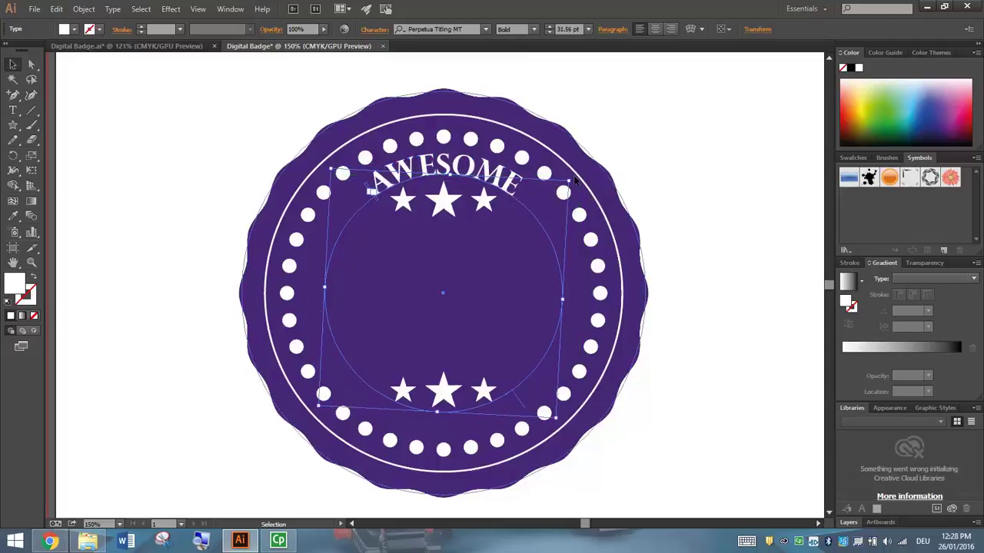
left_click(644, 154)
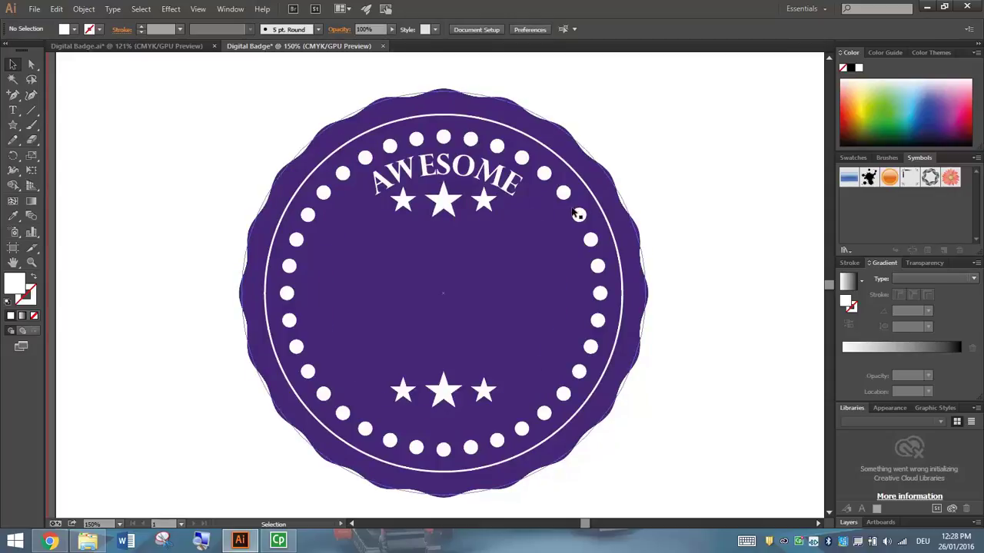
Step: Copy the AWESOME path text and paste the duplicate in place
left_click(456, 170)
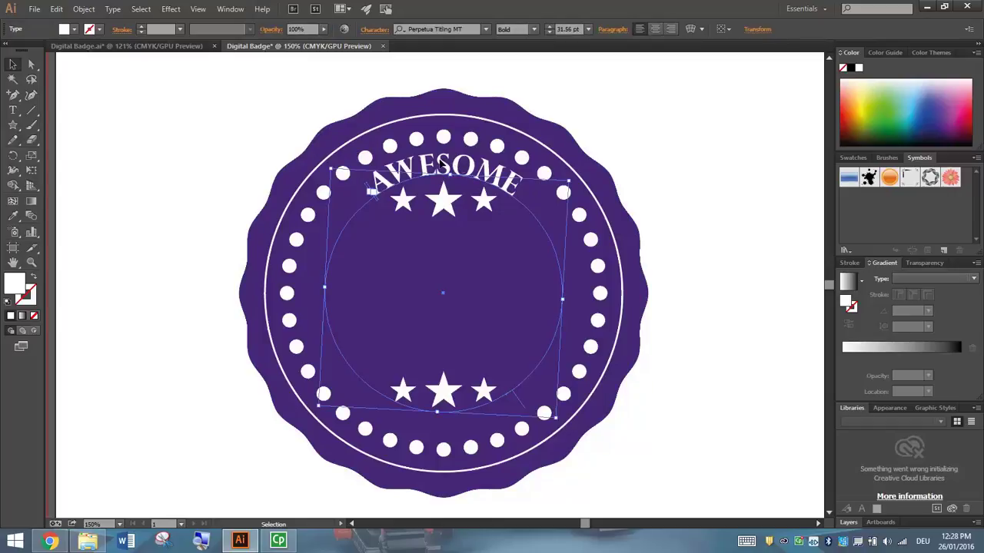
left_click(56, 9)
left_click(81, 68)
left_click(56, 8)
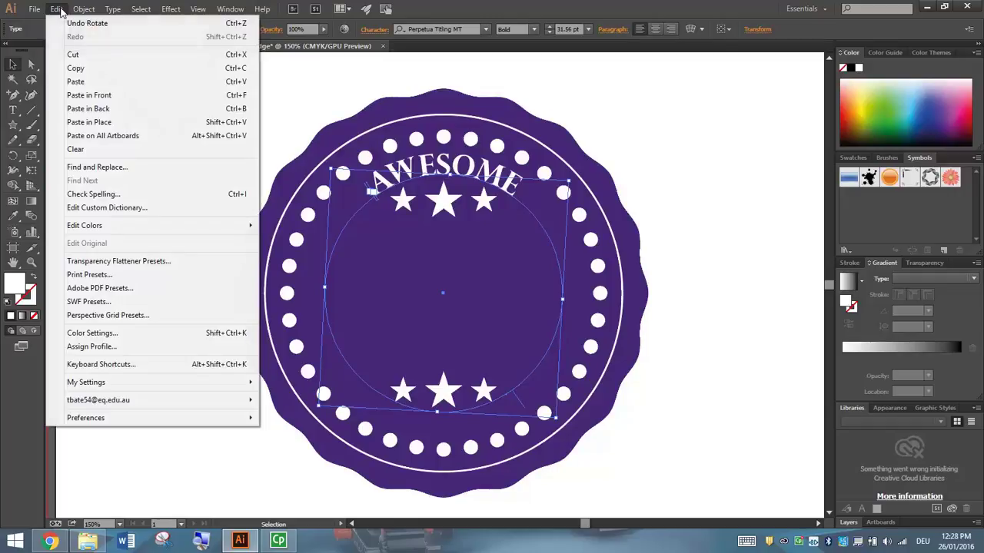
left_click(86, 125)
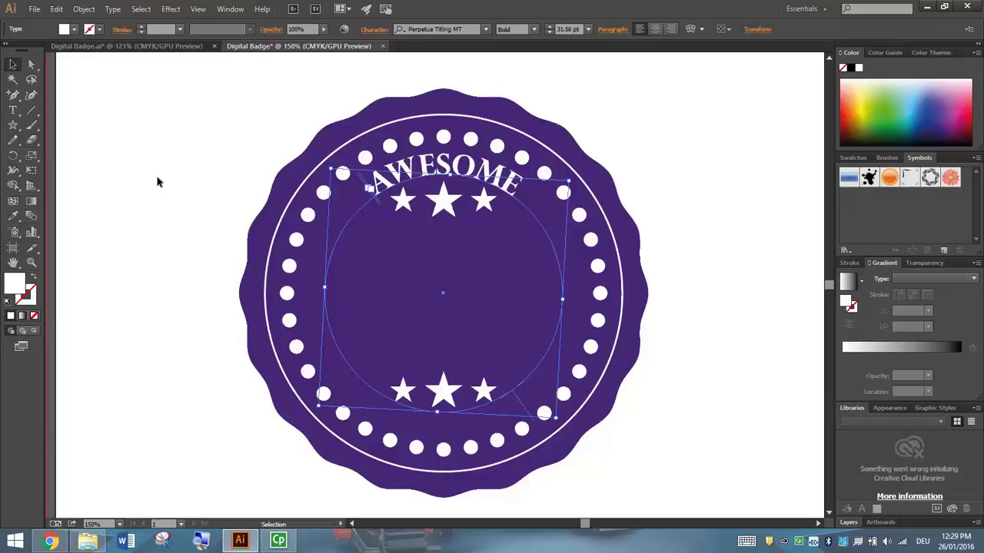
Step: Slide the duplicated AWESOME text along its path to the bottom of the circle and flip it upright to the path's inner side
left_click(33, 68)
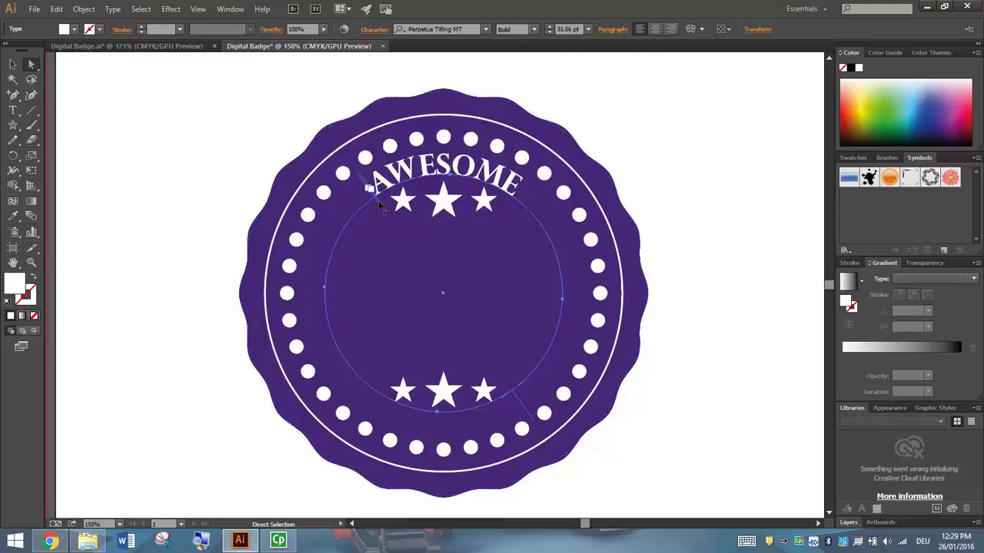
left_click_drag(377, 200, 338, 336)
left_click_drag(378, 197, 360, 207)
left_click_drag(347, 356, 511, 389)
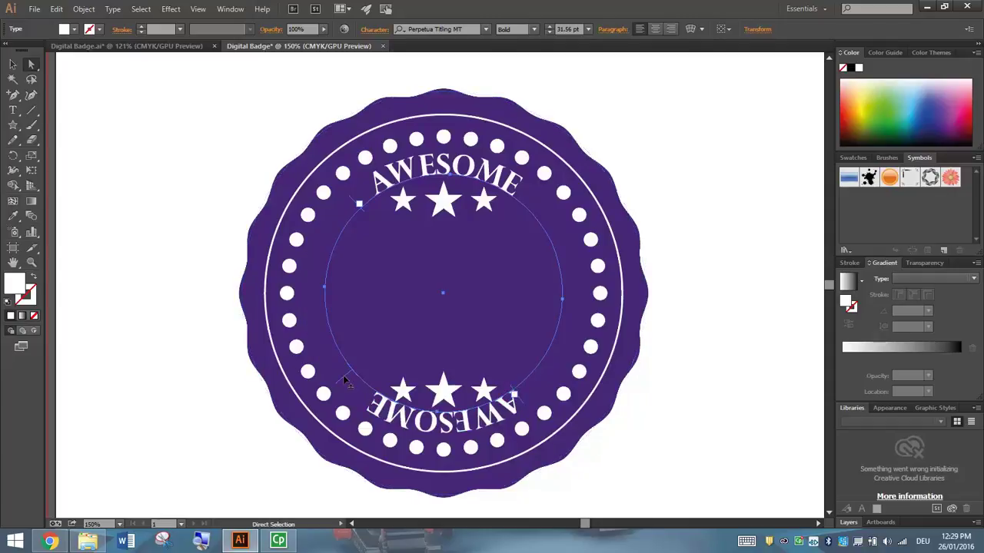
left_click_drag(345, 375, 507, 355)
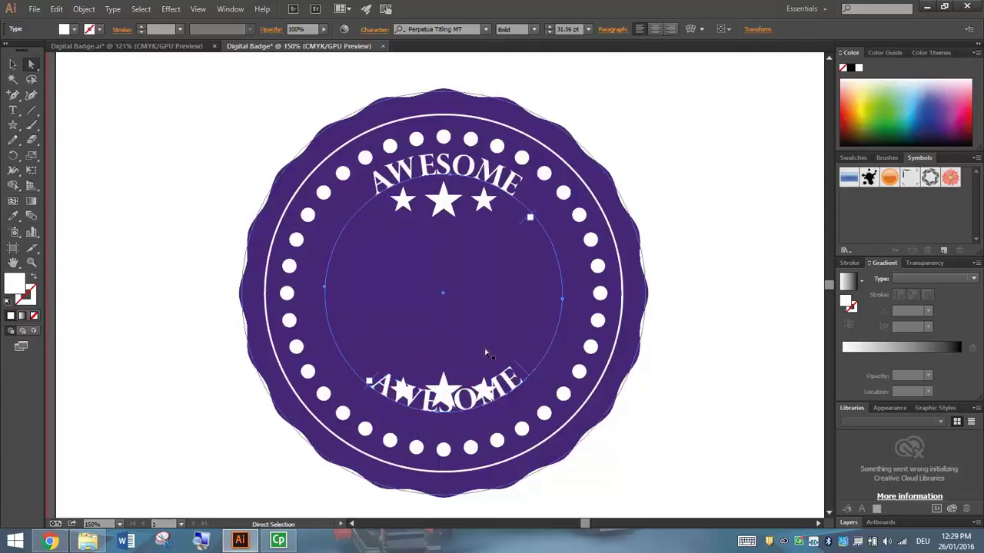
Step: Scale the lower AWESOME path text up about its centre to about 34.25 pt and nudge it down towards the bottom dots
left_click(12, 64)
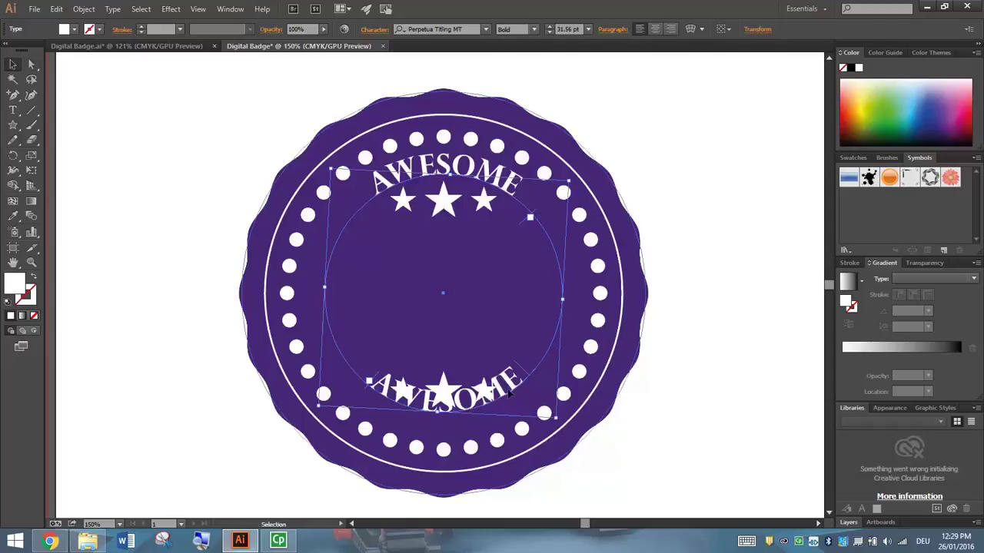
left_click_drag(555, 418, 574, 442)
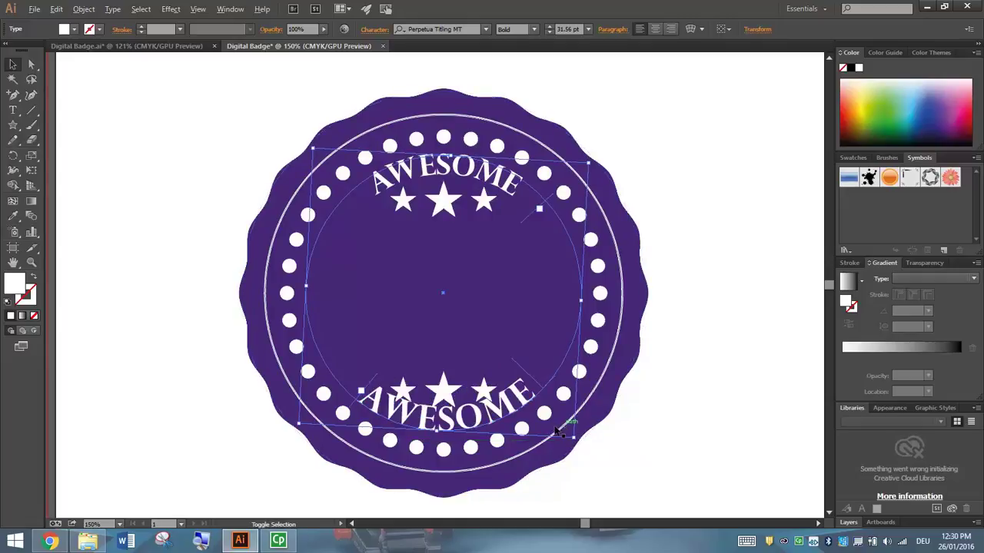
left_click_drag(577, 441, 567, 427)
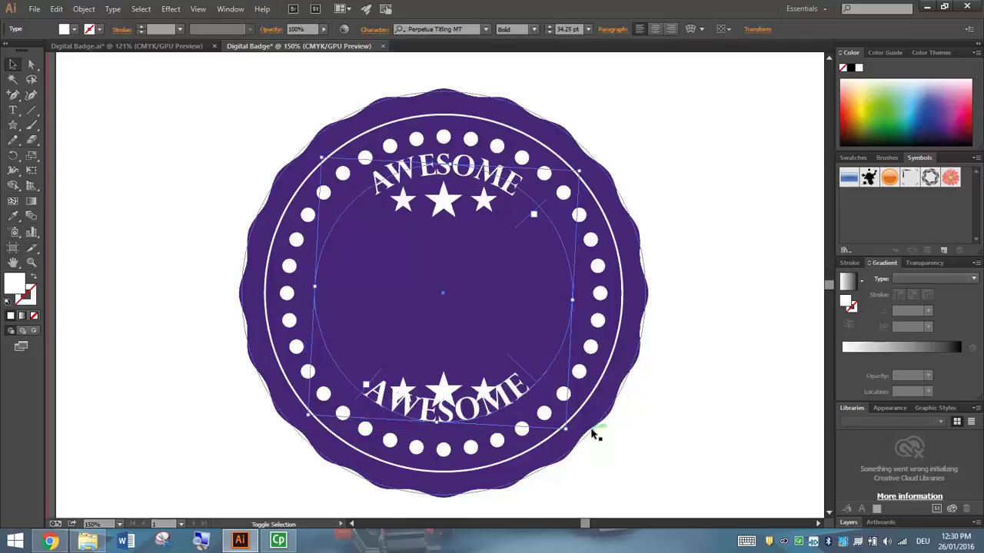
key("Down")
key("Down")
key("Down")
key("Down")
key("Down")
key("Down")
key("Down")
key("Down")
key("Down")
key("Down")
key("Down")
key("Down")
key("Down")
left_click(683, 263)
Step: Select the three lower stars and move them up, away from the lower curved text
left_click(403, 390)
left_click(444, 392, "shift")
left_click(483, 392, "shift")
key("shift+Up")
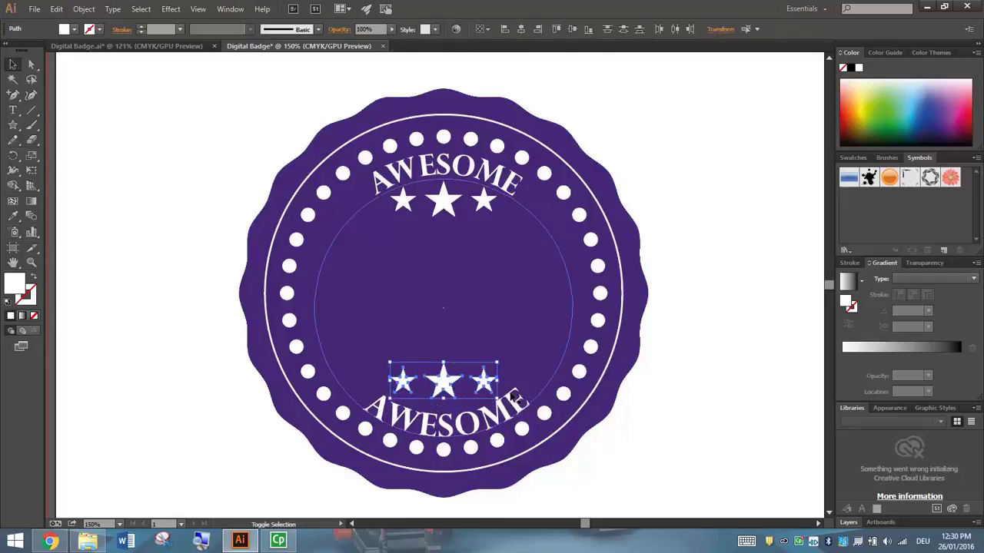
Step: Replace the lower AWESOME text with "YEAR 11 ITS", switching the keyboard layout to English (Australia)
double_click(412, 418)
left_click(374, 405, "shift")
left_click(530, 405, "shift")
type("ZEAR")
key("BackSpace")
key("BackSpace")
key("BackSpace")
key("BackSpace")
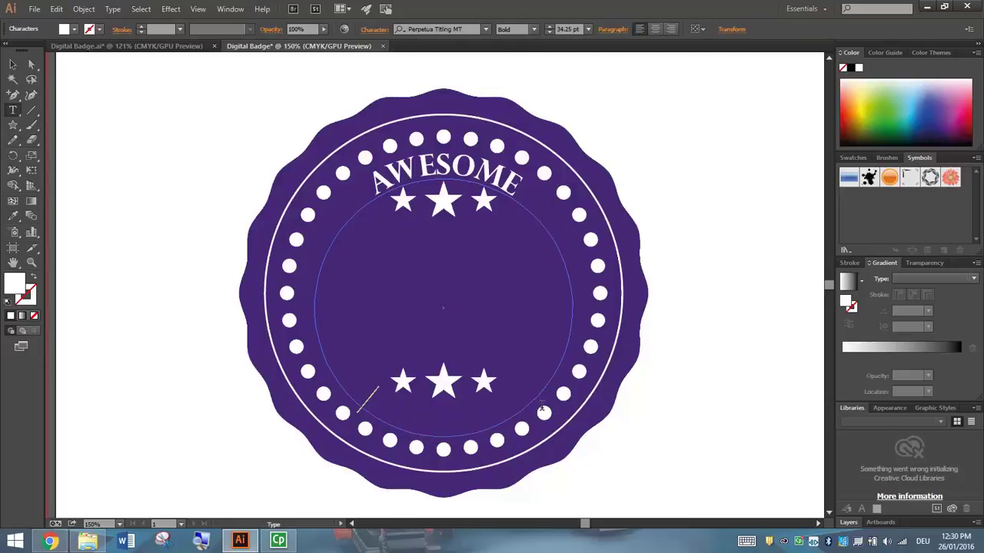
left_click(923, 541)
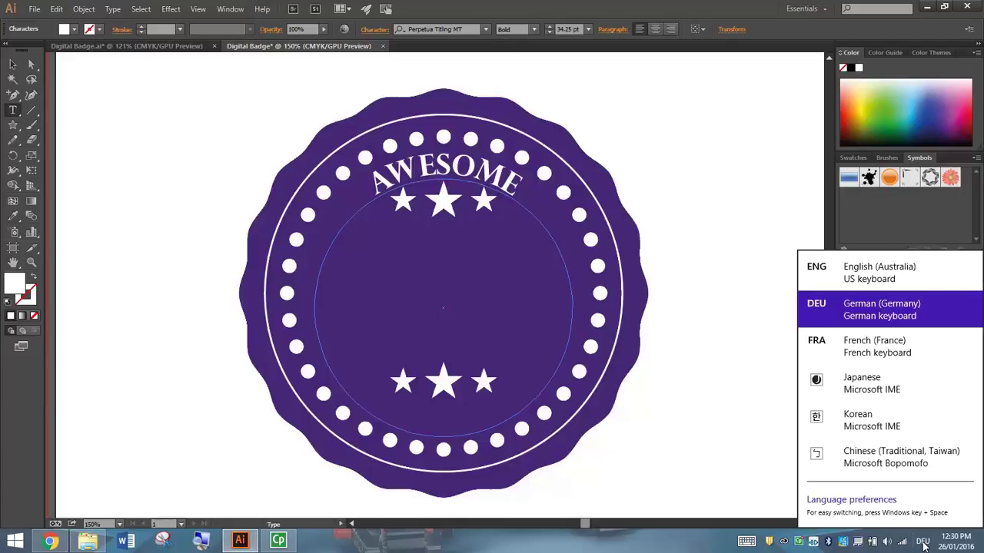
left_click(856, 275)
type("YE")
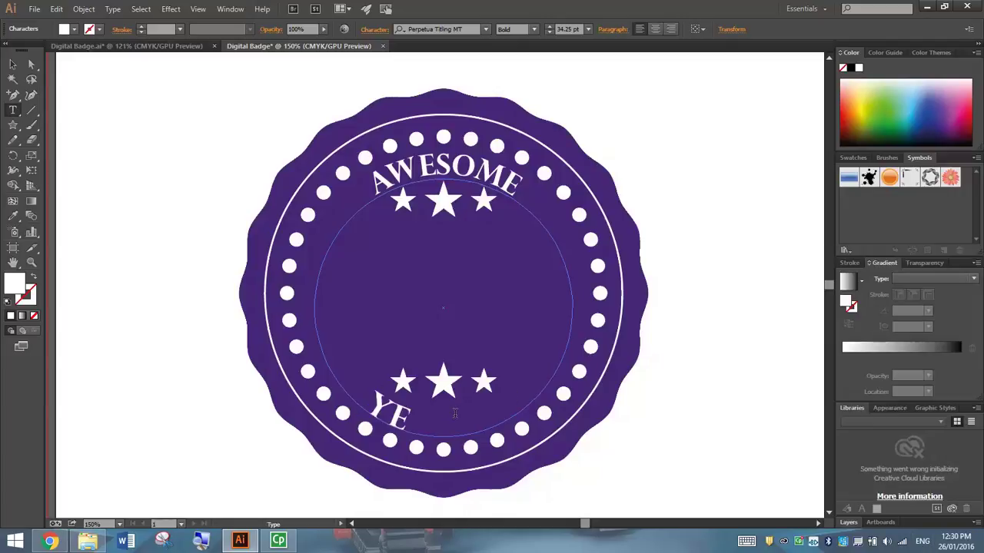
type("AR 11 ITS")
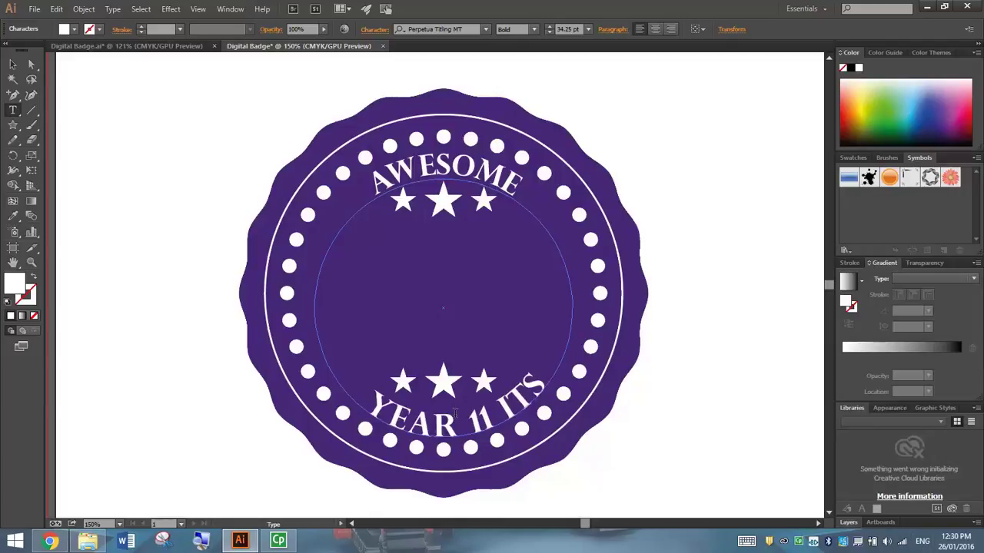
Step: Rotate the YEAR 11 ITS path text slightly clockwise to centre it at the bottom of the badge
left_click(13, 64)
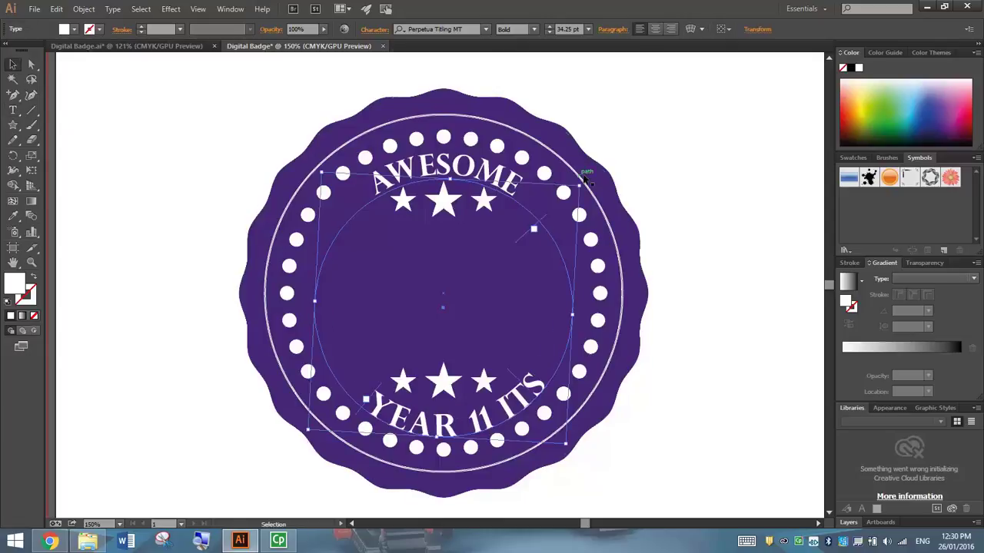
left_click_drag(588, 180, 591, 190)
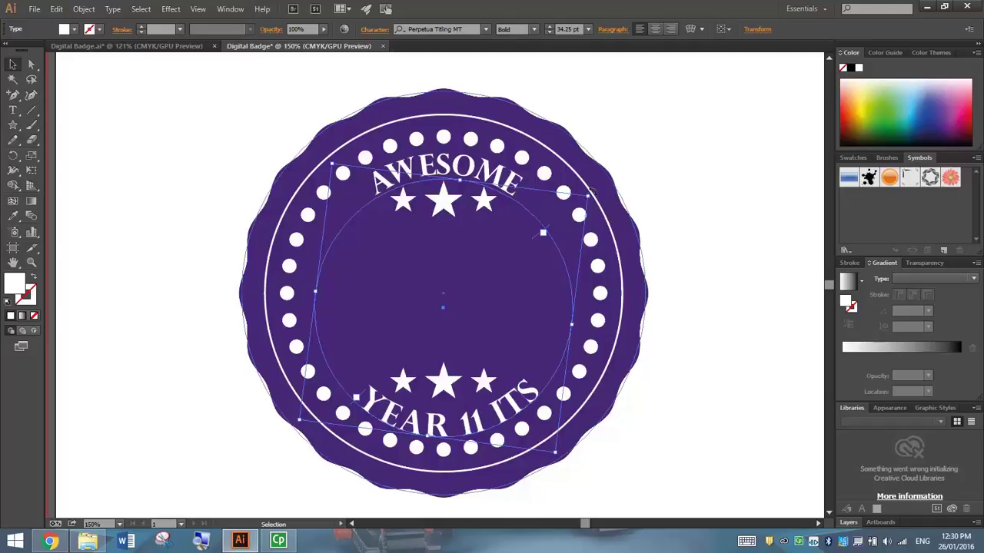
left_click(711, 187)
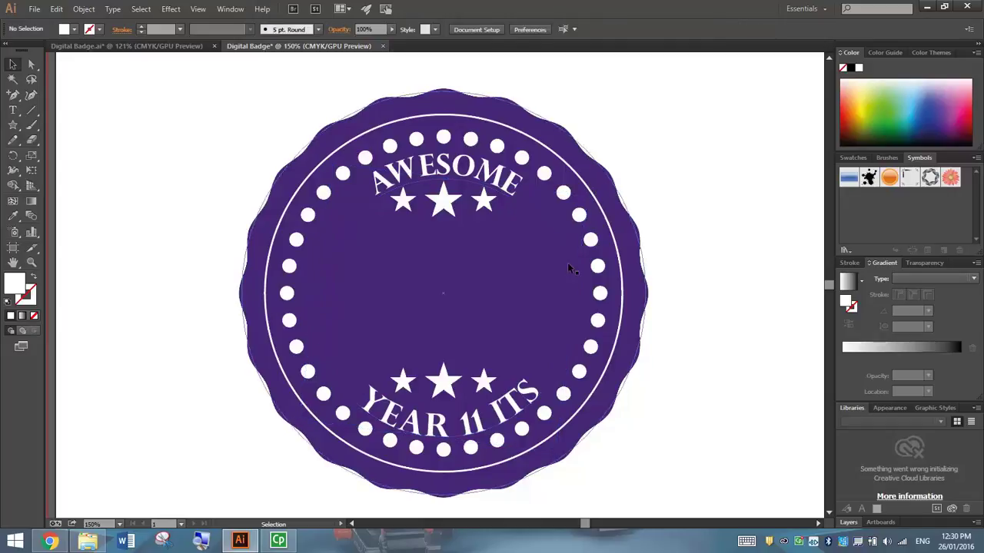
Step: Move the three lower stars further up to leave more space above the YEAR 11 ITS text
left_click(403, 379)
left_click(444, 380, "shift")
left_click(483, 380, "shift")
key("Up")
key("Up")
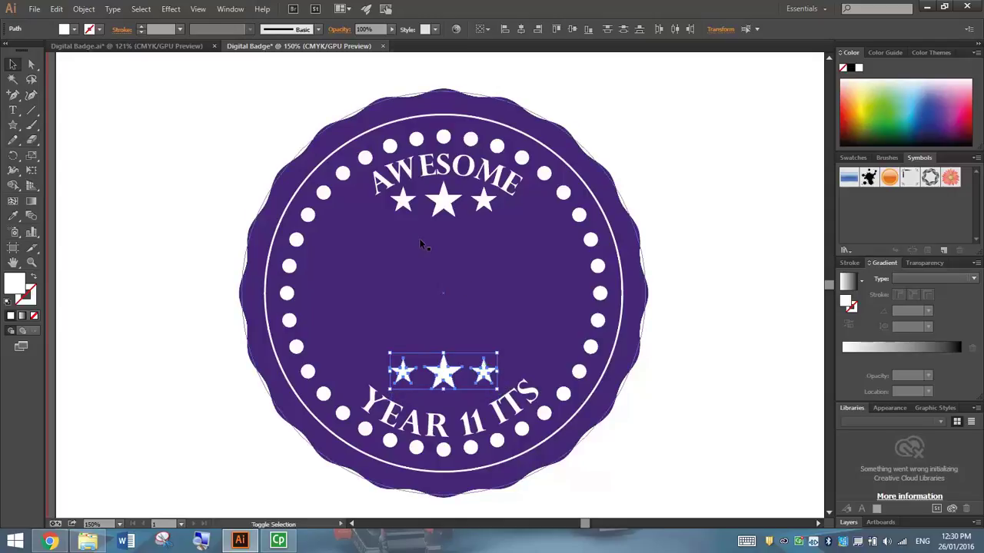
Step: Move the three upper stars down to leave more space below the AWESOME text
left_click(403, 200)
left_click(453, 206, "shift")
left_click(474, 205, "shift")
key("Down")
key("Down")
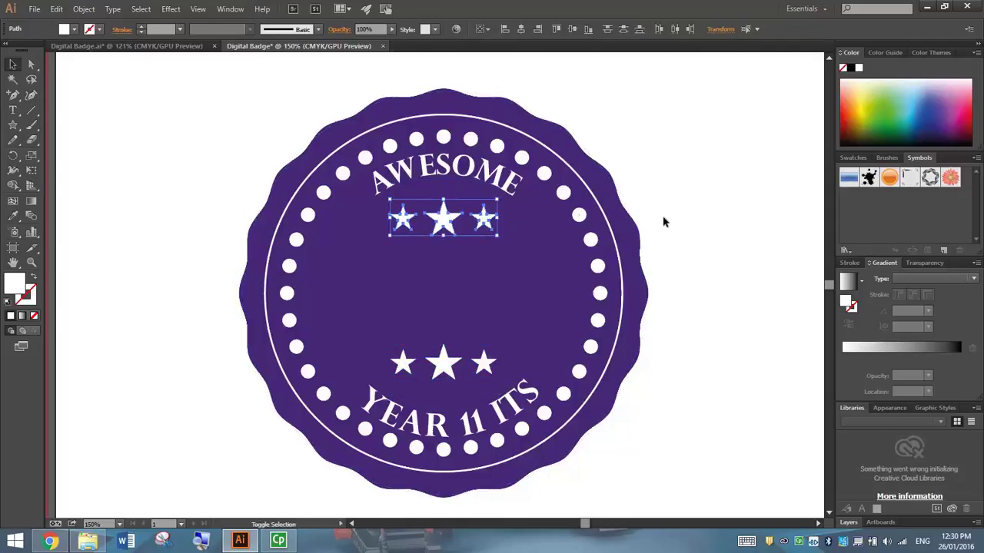
left_click(680, 197)
Step: Adjust the placement of the upper AWESOME path text, bringing it slightly down towards the upper stars
left_click(494, 185)
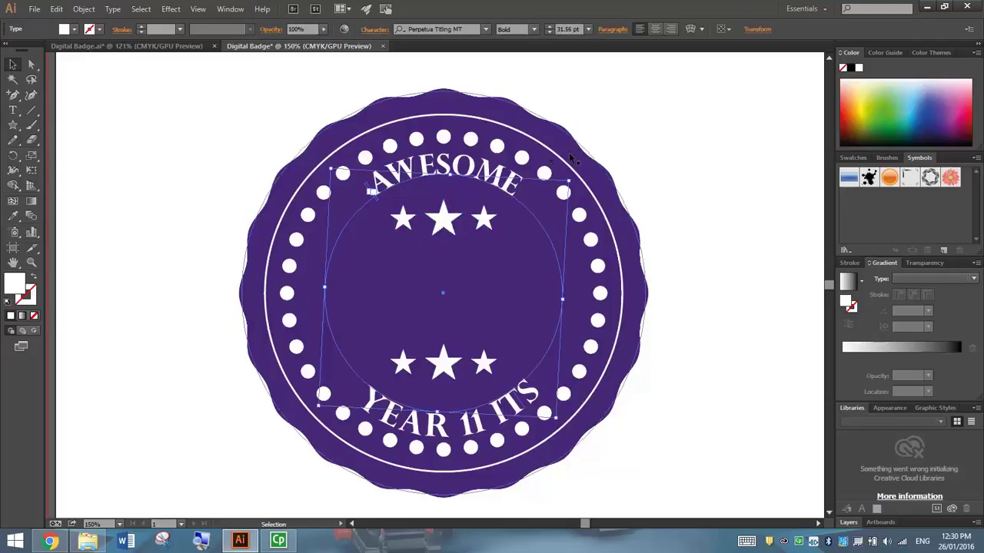
left_click_drag(574, 176, 588, 196)
left_click(677, 329)
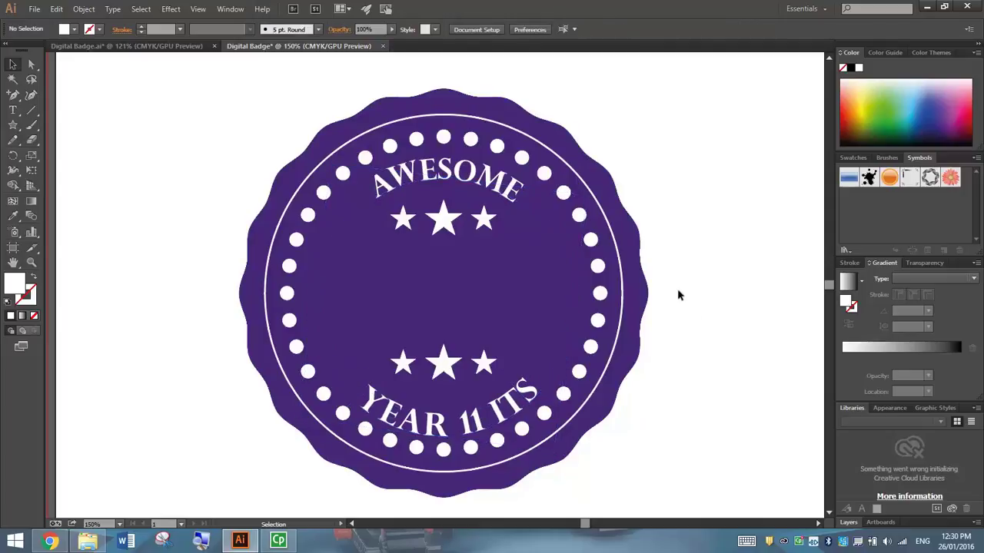
left_click(494, 419)
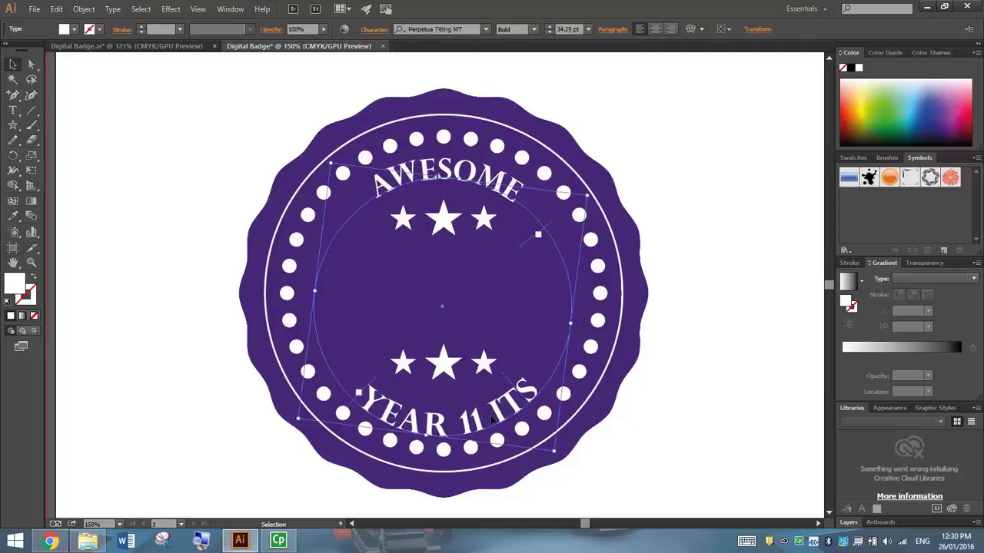
left_click(676, 295)
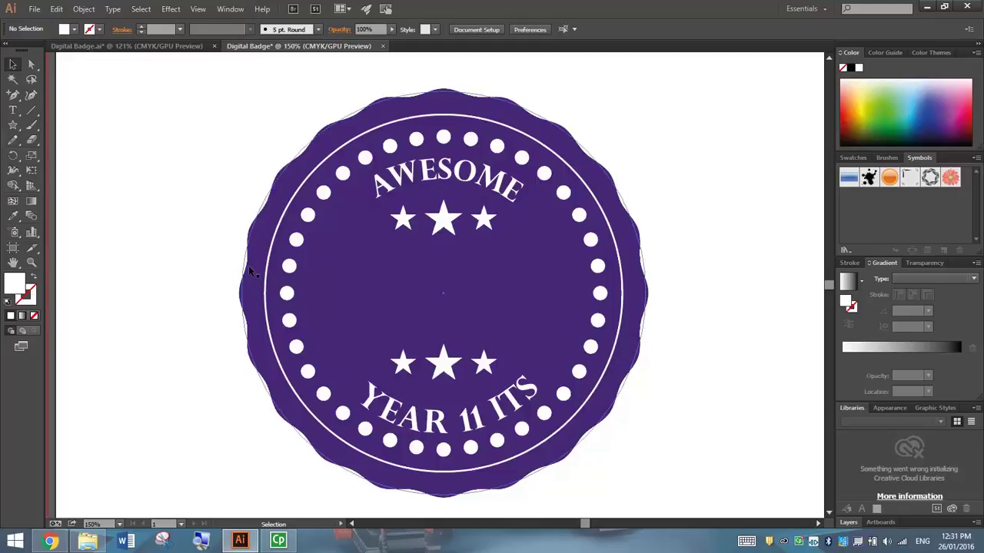
Step: Draw a horizontal rectangle about 220 mm by 29 mm across the badge, centred on the badge's centre point
left_click(12, 124)
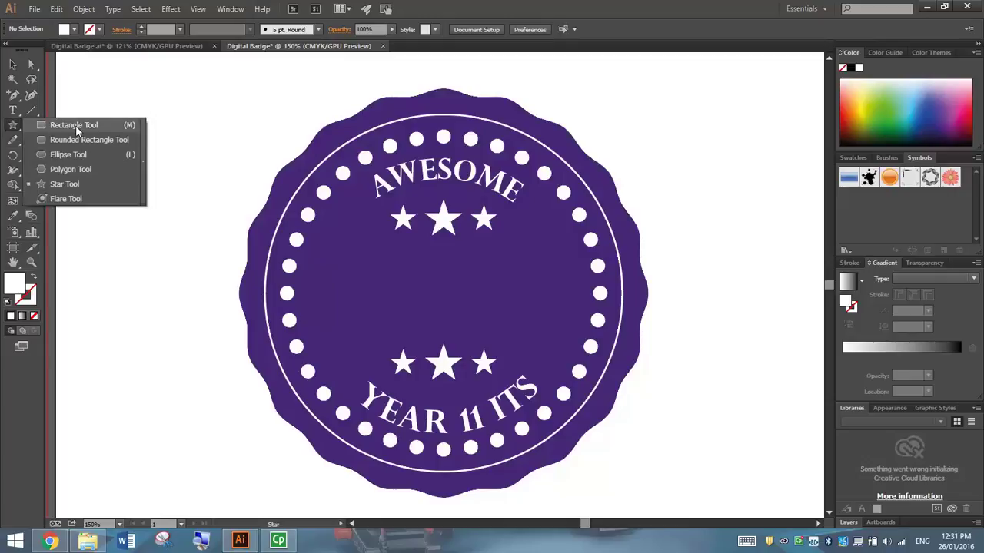
left_click(76, 128)
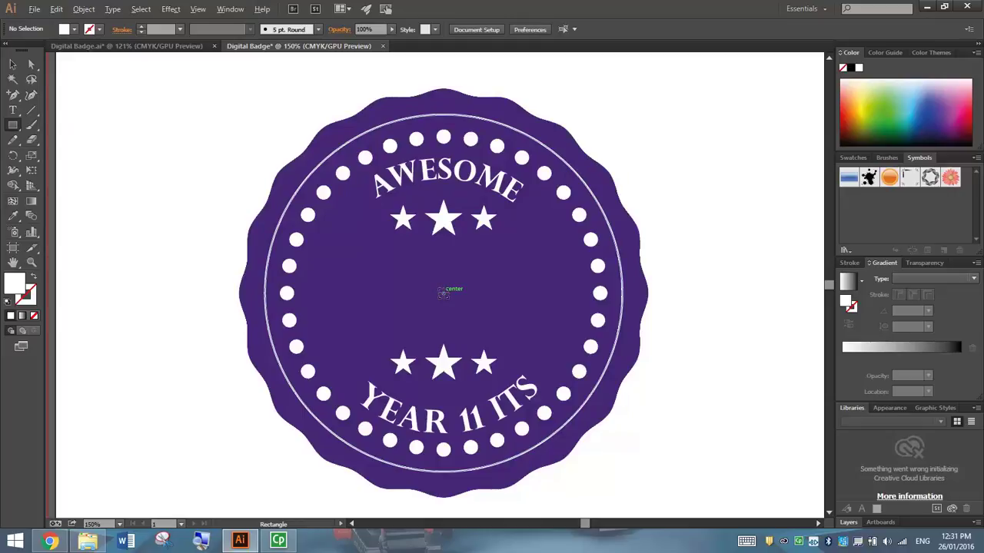
left_click_drag(442, 292, 730, 332)
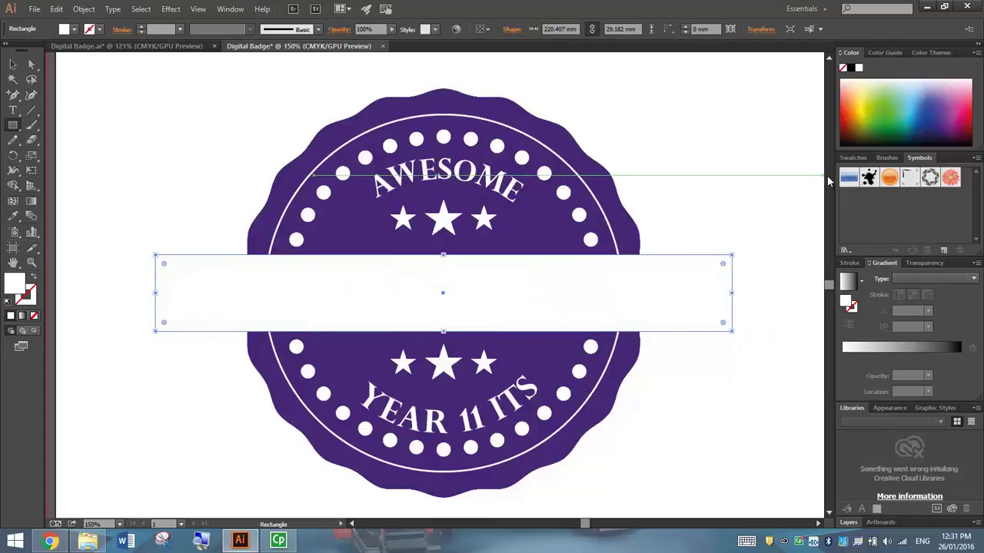
Step: Fill the banner rectangle with orange
left_click(861, 114)
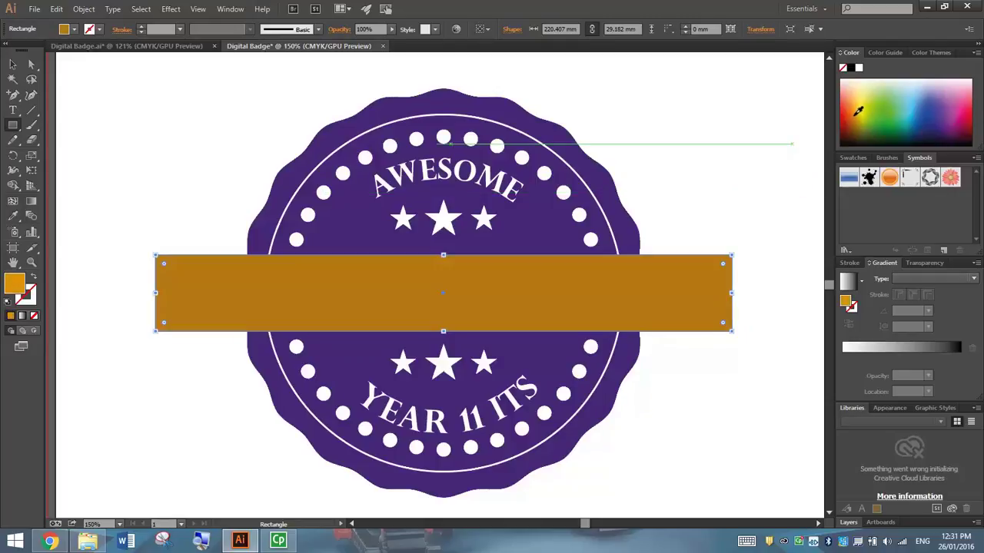
left_click(859, 111)
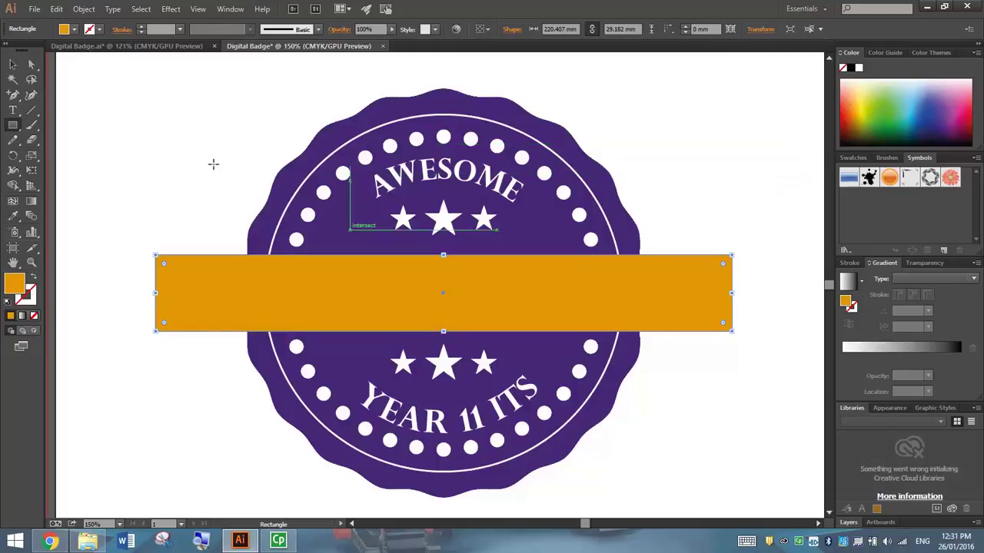
left_click(12, 65)
left_click(120, 98)
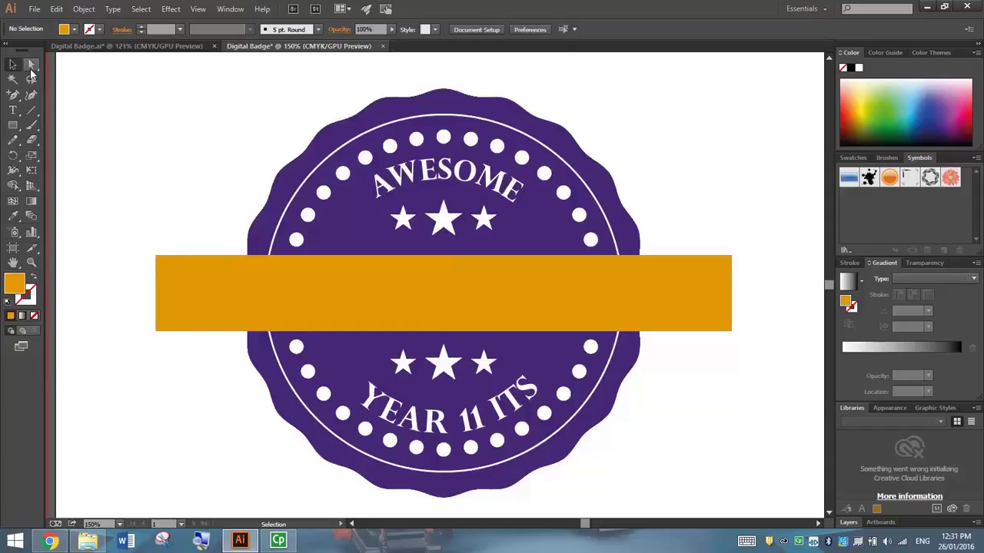
Step: Duplicate the banner rectangle, narrow the copy to about 18 mm wide and offset it down and outward at the banner's left end
left_click(198, 278)
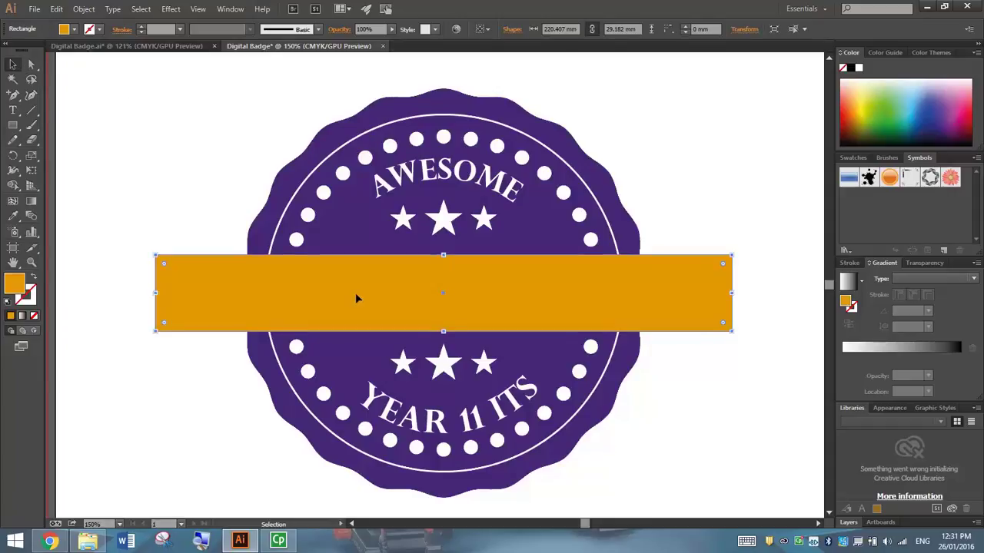
left_click_drag(351, 287, 316, 315)
left_click_drag(697, 320, 191, 293)
left_click_drag(186, 292, 167, 313)
left_click(167, 226)
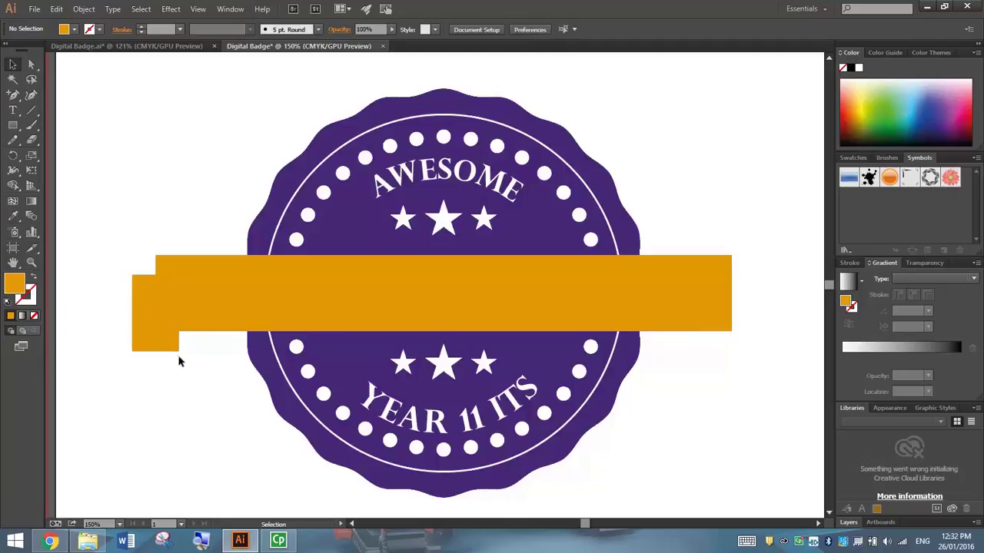
Step: Add an anchor point midway on the small rectangle's outer edge and pull it inward about 5 mm to notch the ribbon tail
left_click(162, 293)
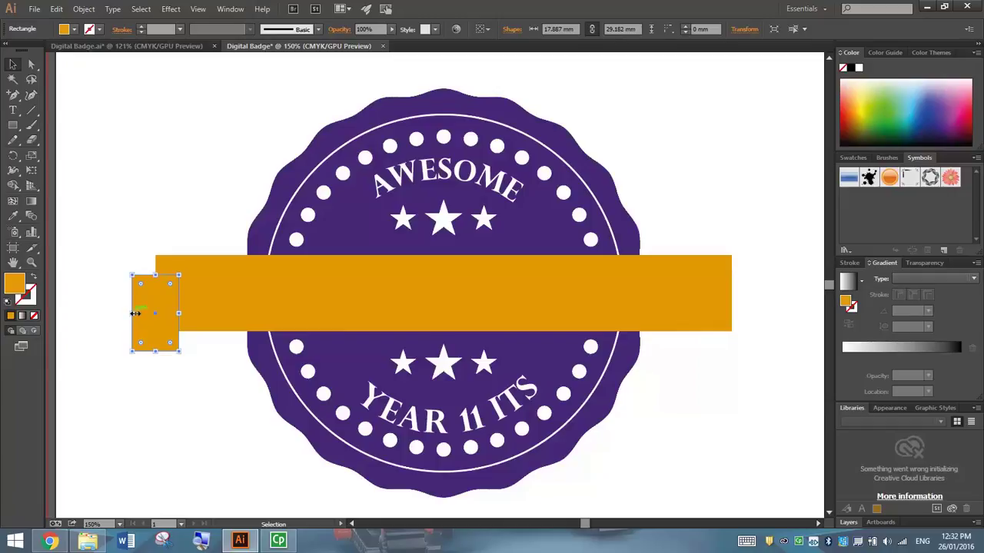
left_click(13, 97)
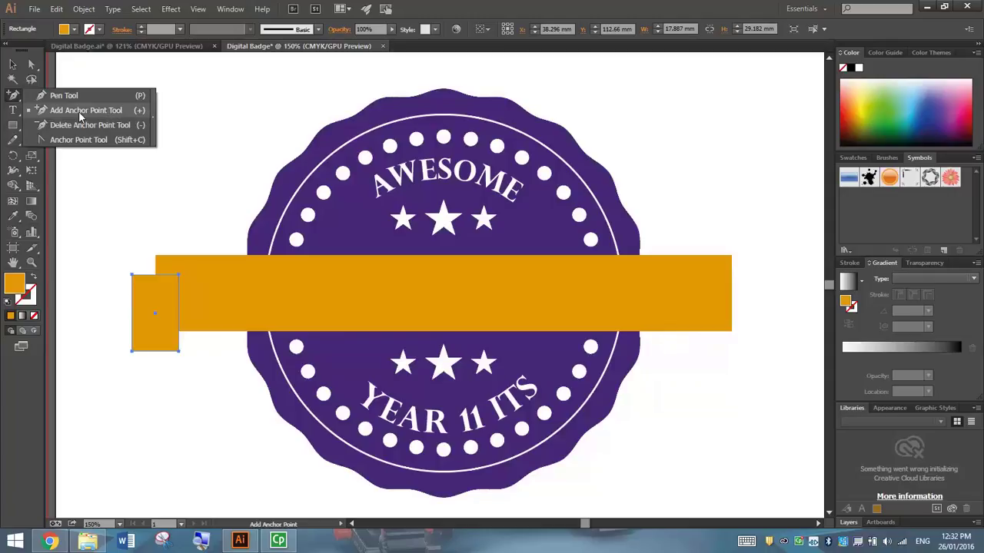
left_click(80, 115)
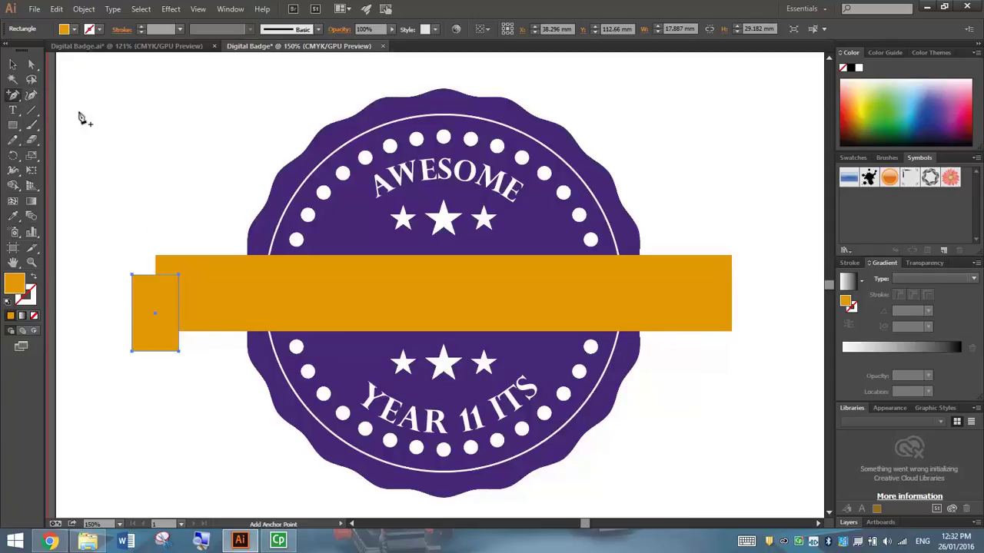
left_click(133, 315)
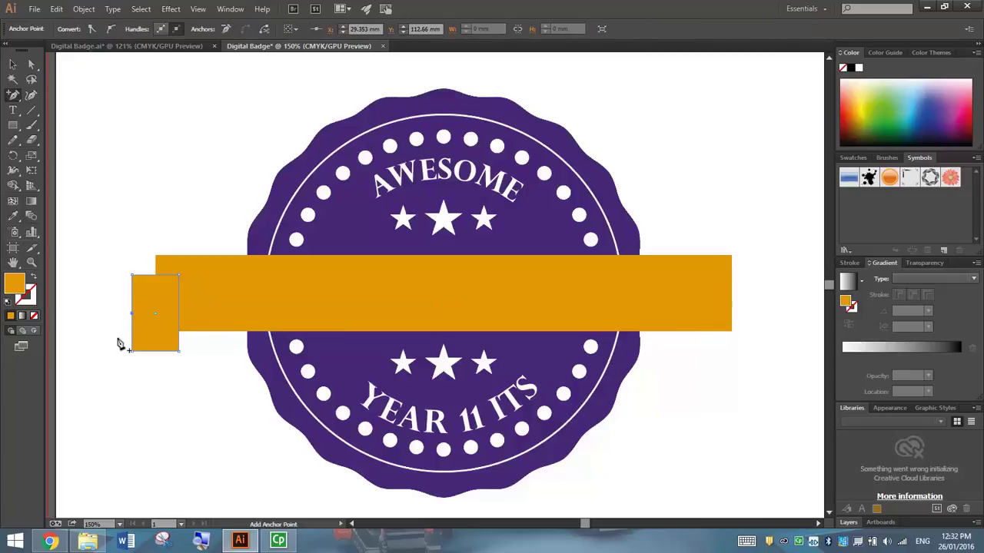
left_click(33, 69)
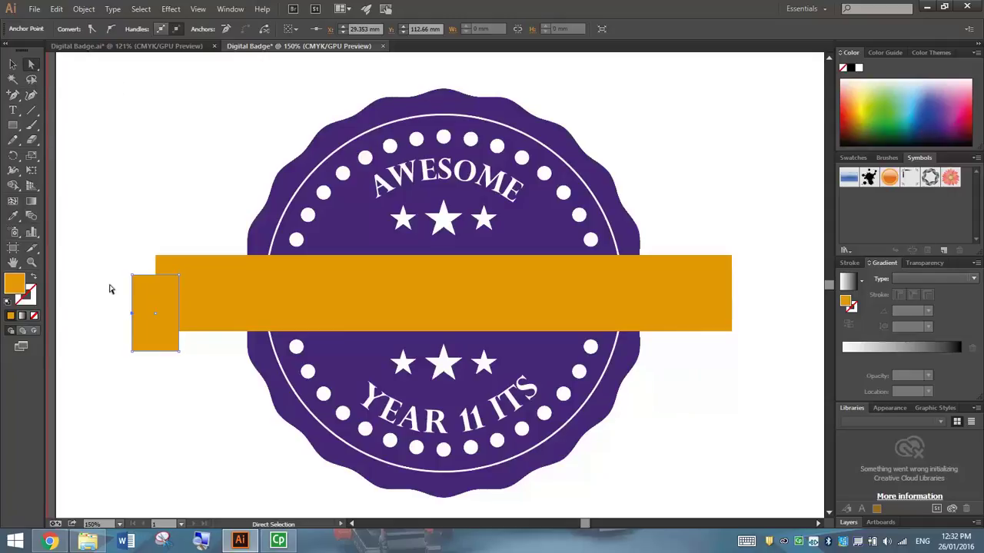
left_click_drag(133, 315, 146, 317)
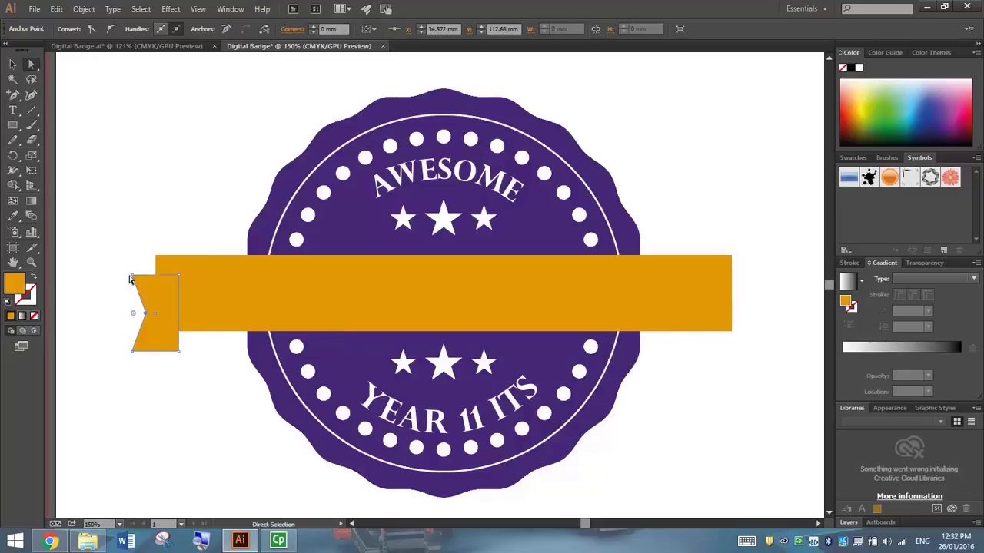
left_click(148, 222)
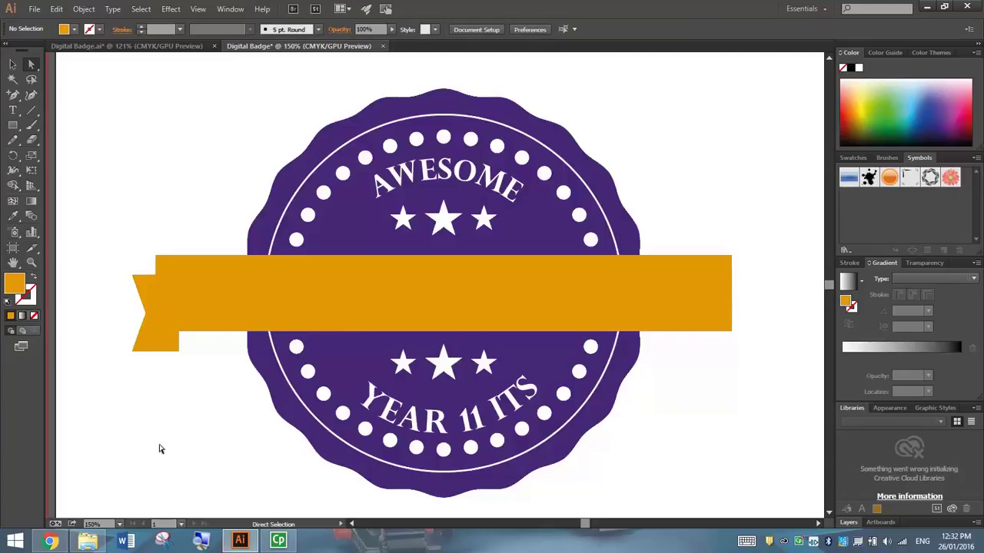
Step: Copy the notched ribbon tail to the banner's right end and rotate the copy so its notch faces outward
left_click(160, 340)
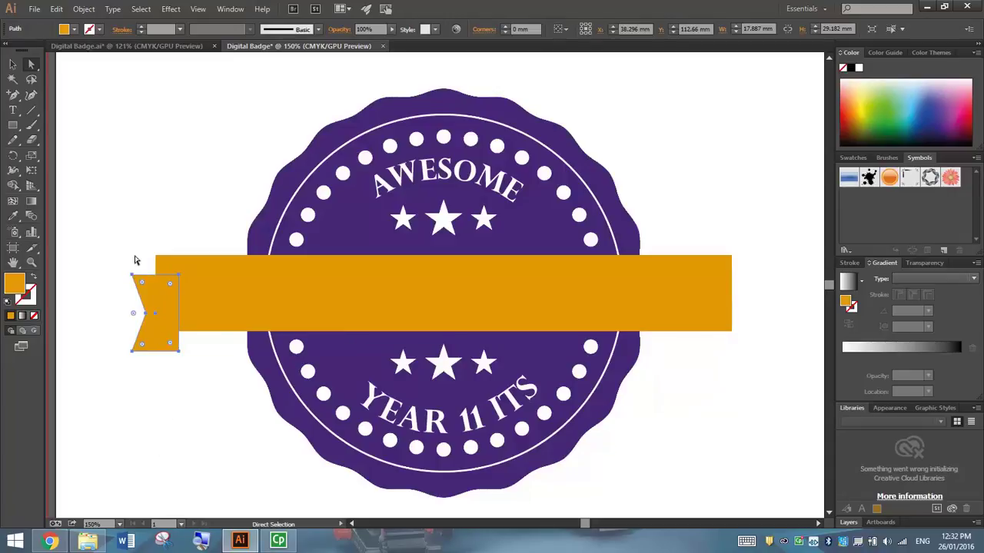
key("v")
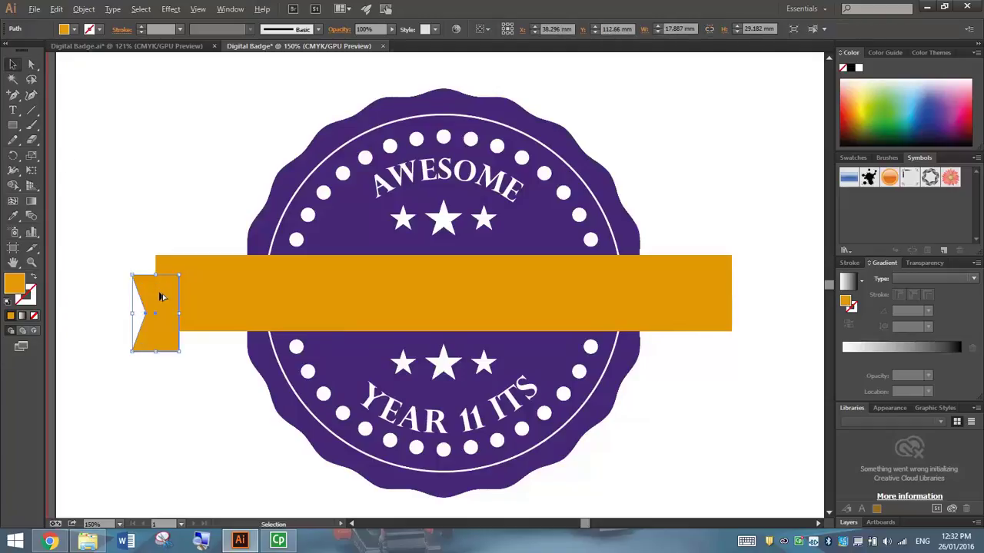
left_click_drag(159, 298, 735, 311)
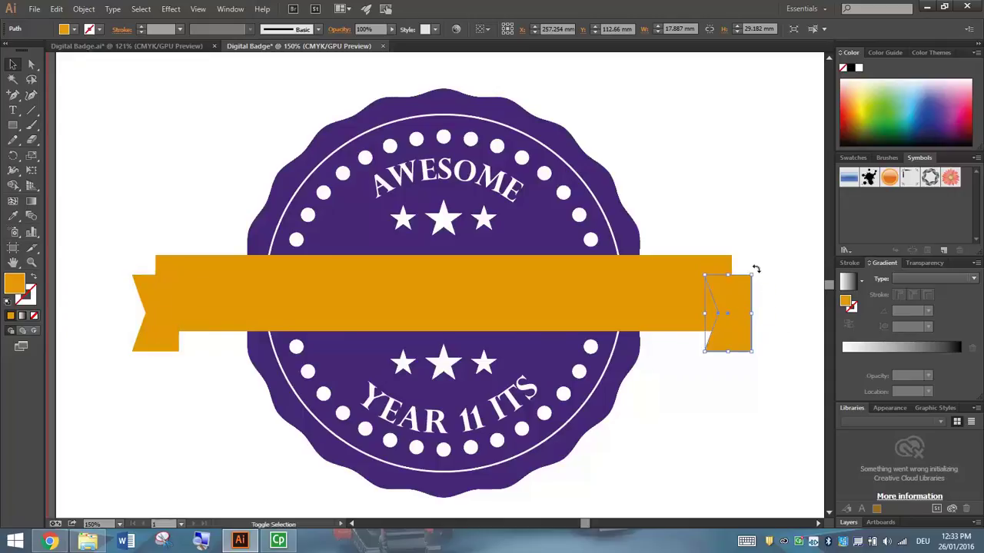
left_click_drag(755, 269, 731, 323)
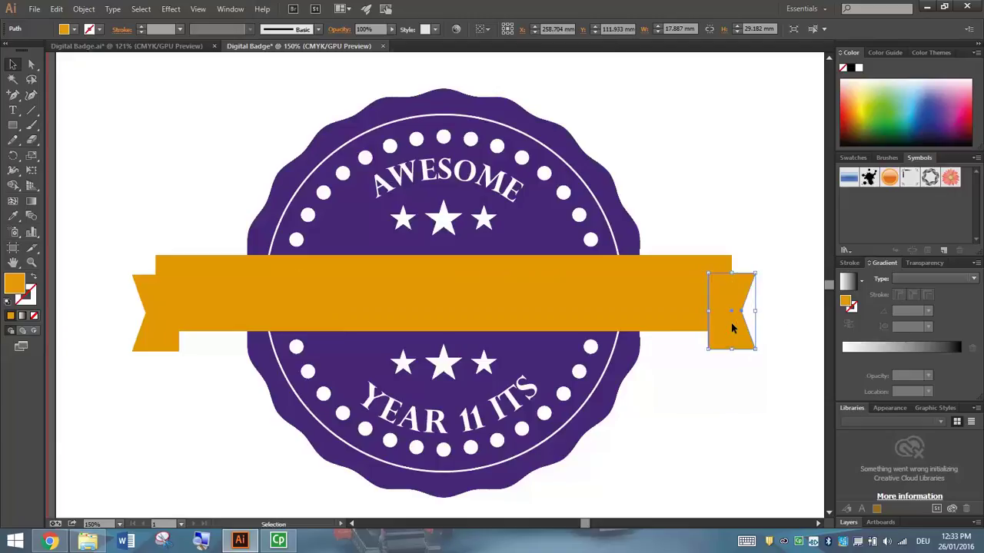
Step: Undo the last shift of the right ribbon tail and reposition it level with the left tail so both ends look symmetrical
key("ctrl+y")
key("ctrl+y")
left_click(56, 8)
left_click(61, 19)
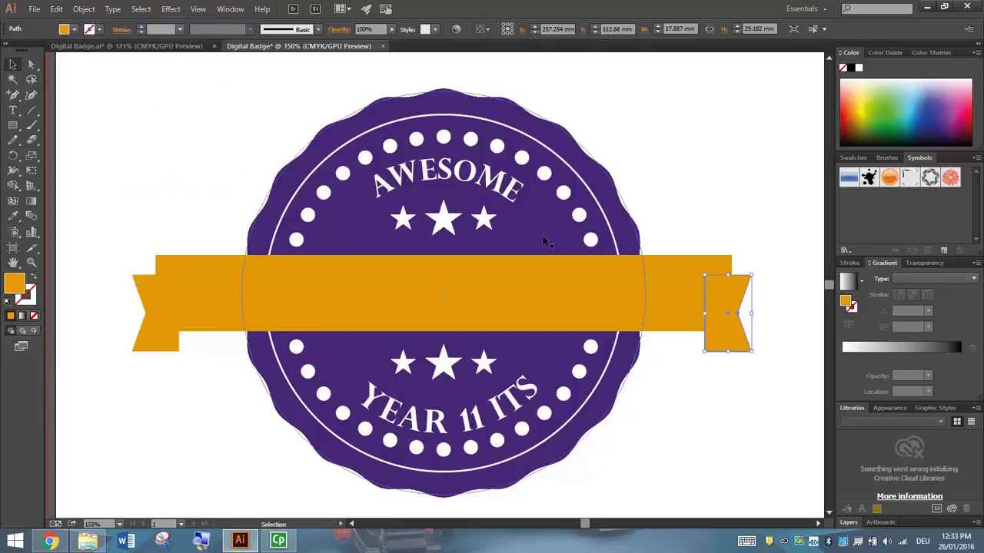
left_click(747, 257)
left_click_drag(734, 299, 738, 298)
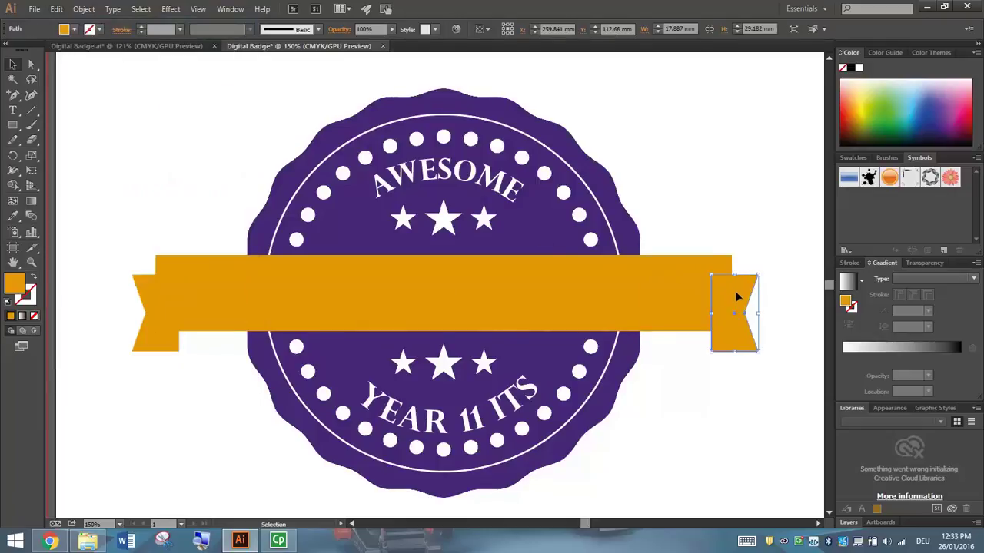
double_click(736, 297)
left_click(743, 231)
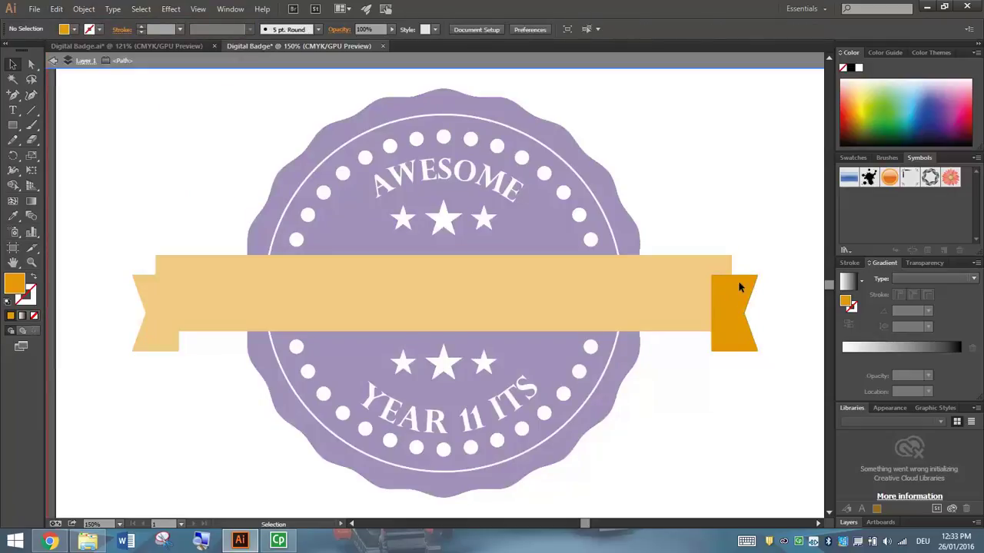
double_click(750, 225)
left_click_drag(739, 288, 734, 279)
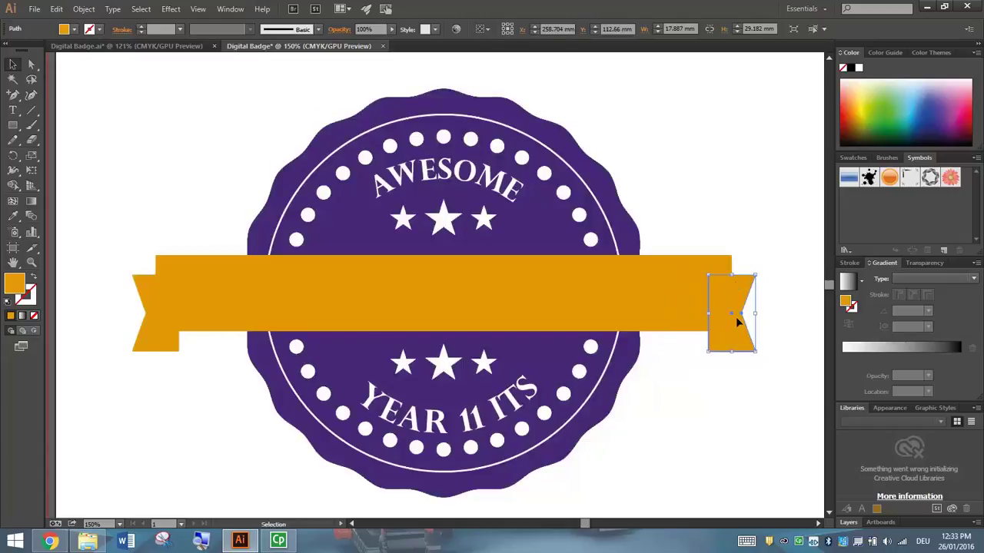
left_click(764, 234)
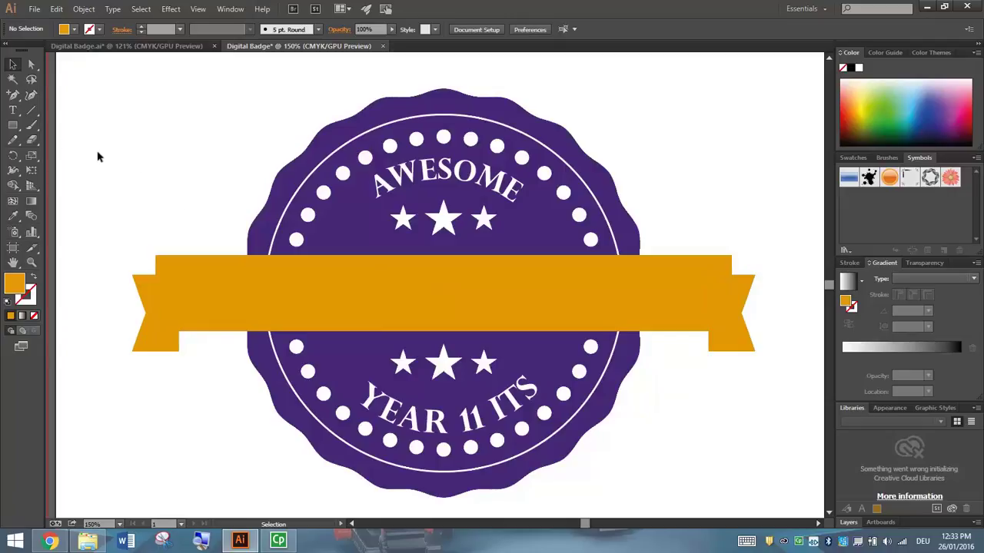
Step: Create an area text frame across the orange banner and enter the person's surname in capitals
left_click(12, 112)
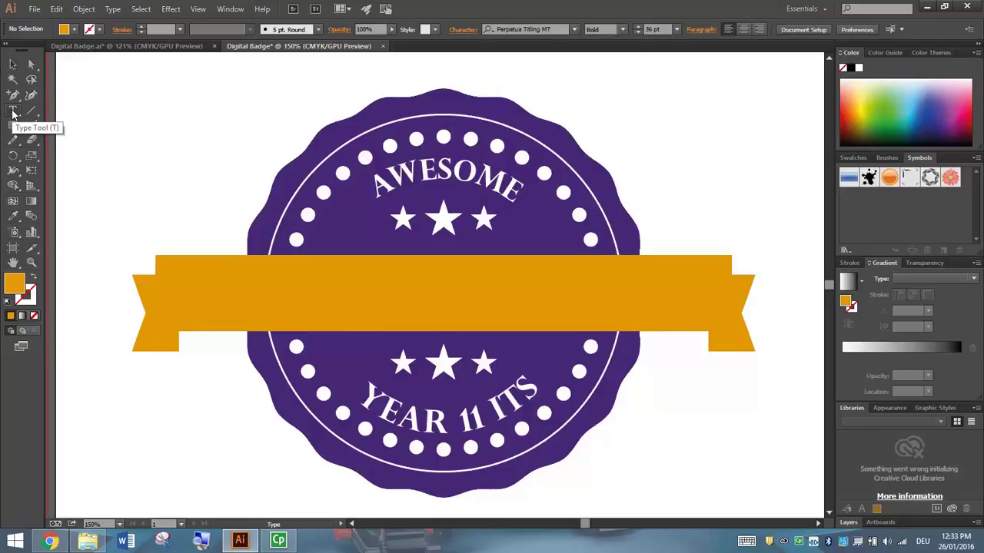
left_click(860, 68)
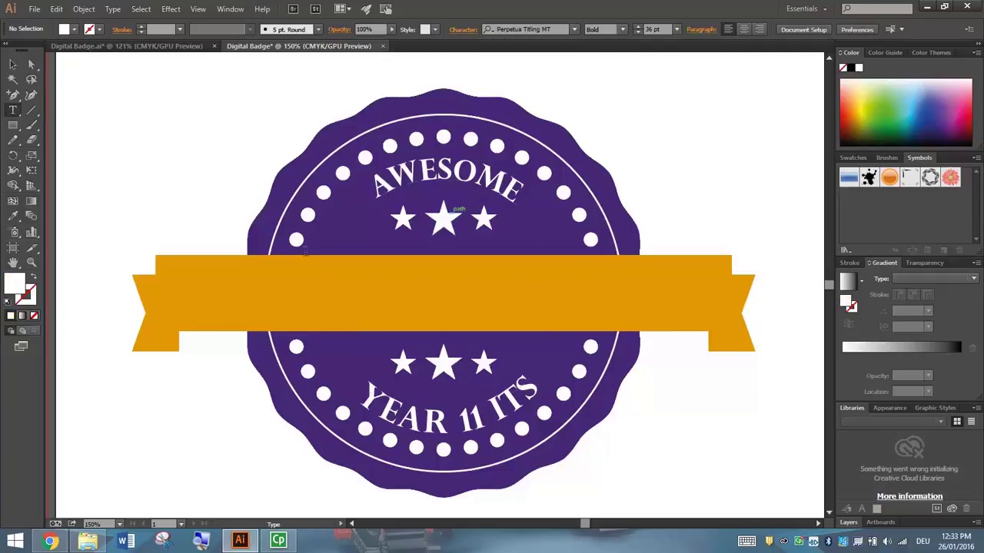
left_click_drag(229, 268, 700, 319)
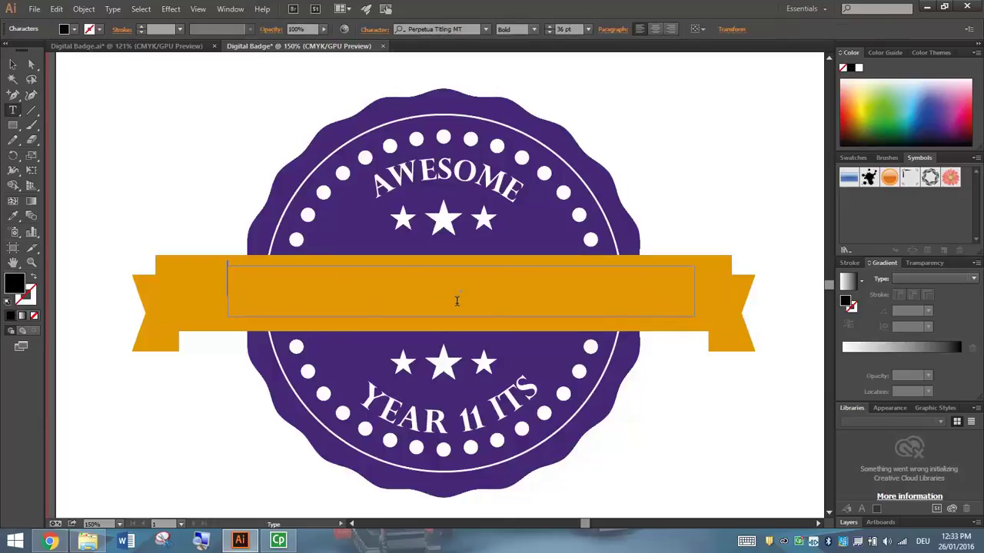
type("BATEUP")
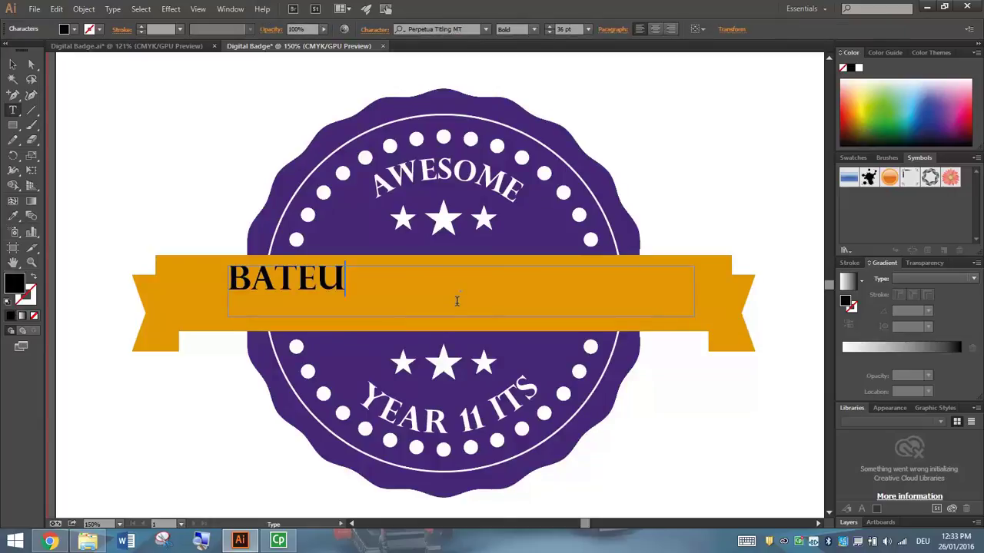
Step: Format the banner name as centred, 60 pt text with a white fill
double_click(320, 273)
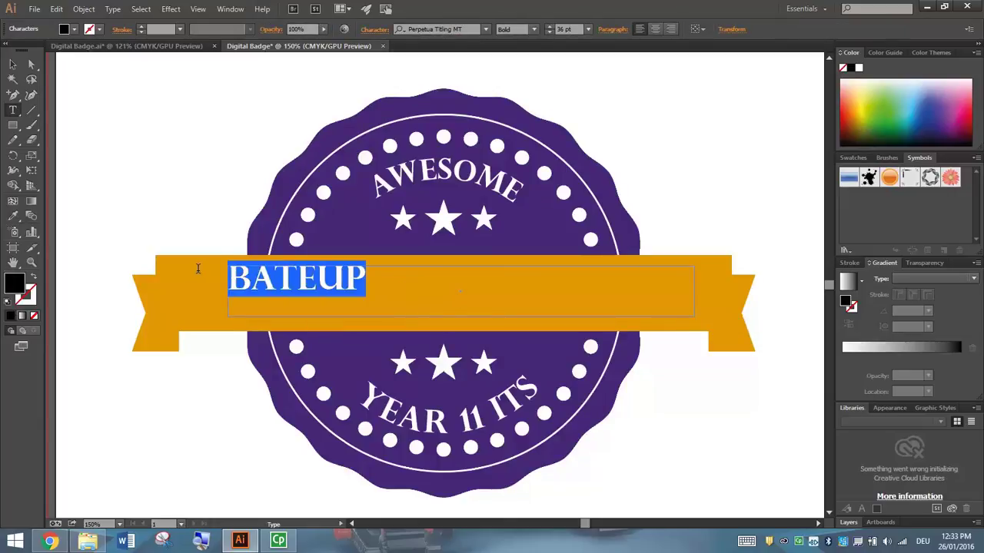
left_click(656, 29)
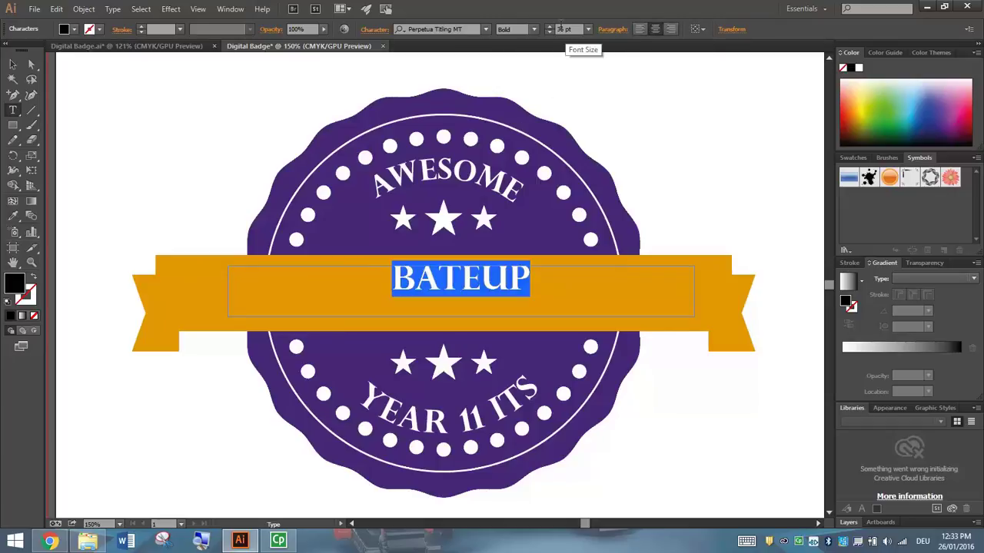
left_click(588, 29)
left_click(605, 235)
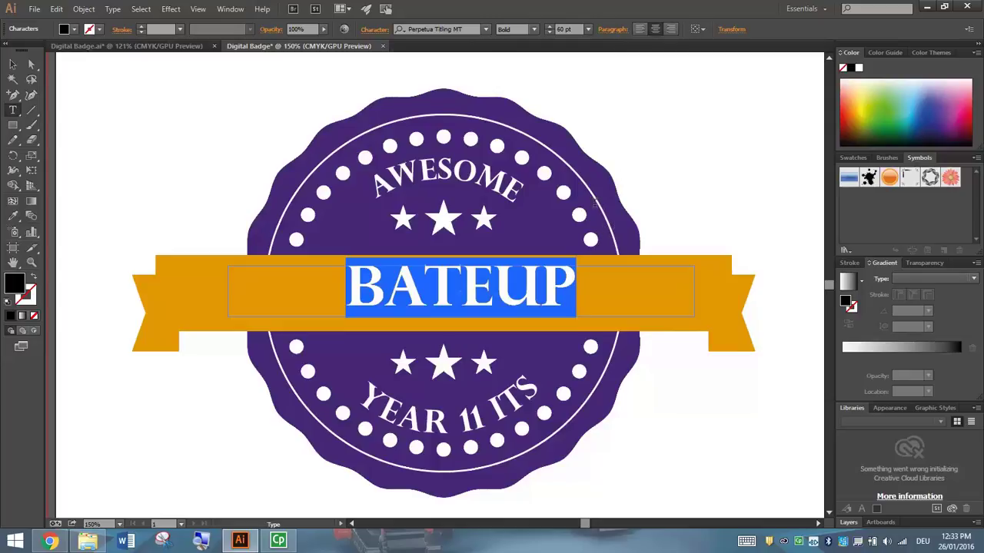
left_click(12, 64)
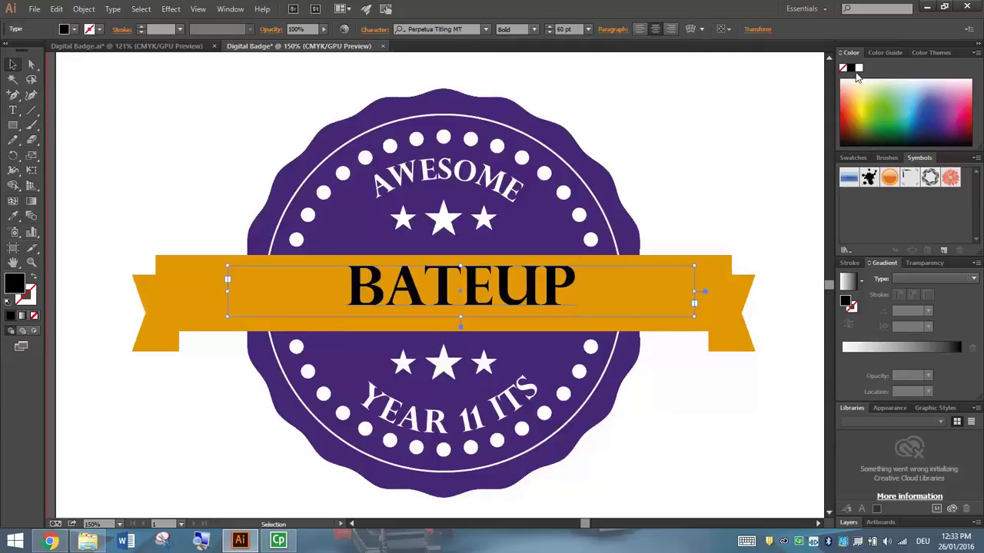
left_click(858, 68)
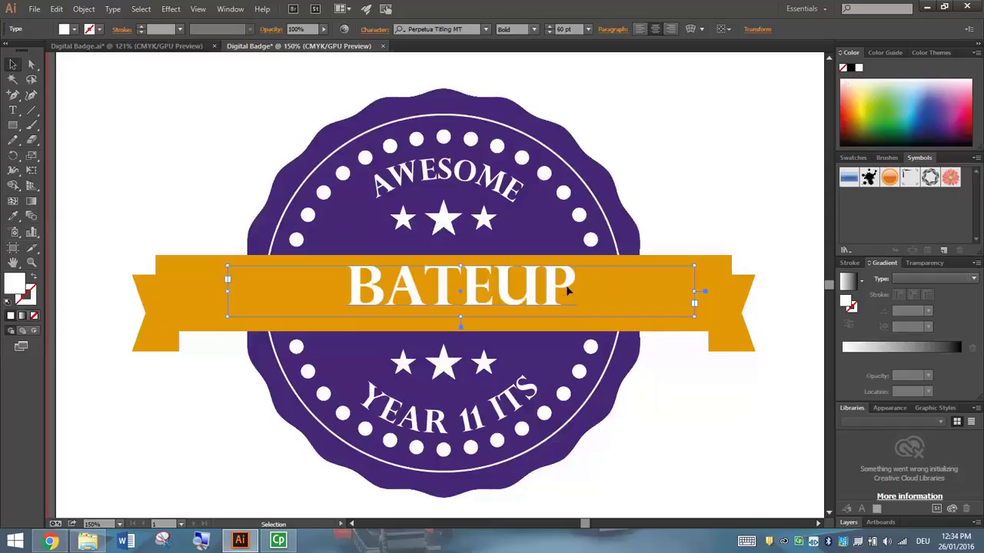
Step: Nudge the name text slightly down and to the left to centre it on the orange banner
key("Down")
key("Down")
key("Down")
key("Left")
key("Left")
key("Left")
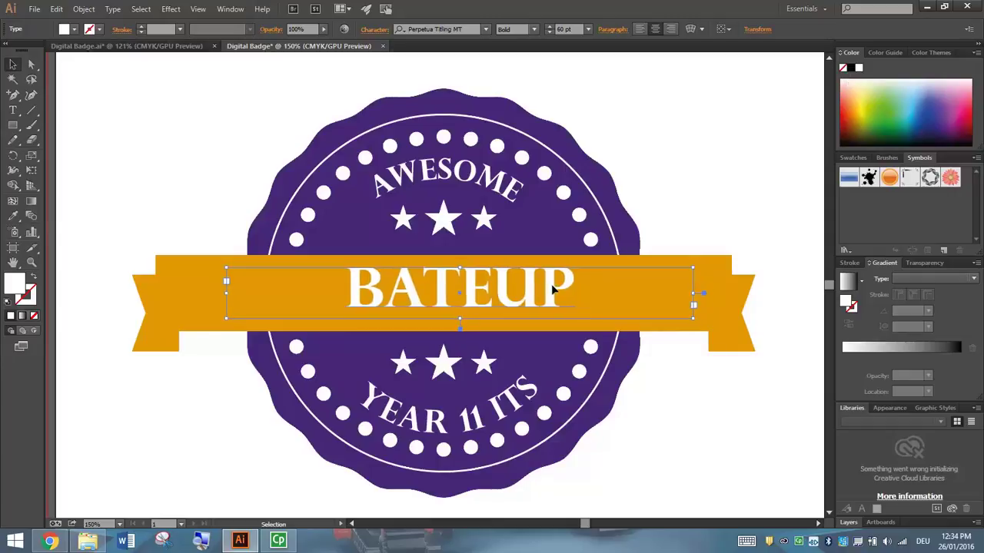
left_click_drag(474, 302, 504, 296)
left_click(714, 154)
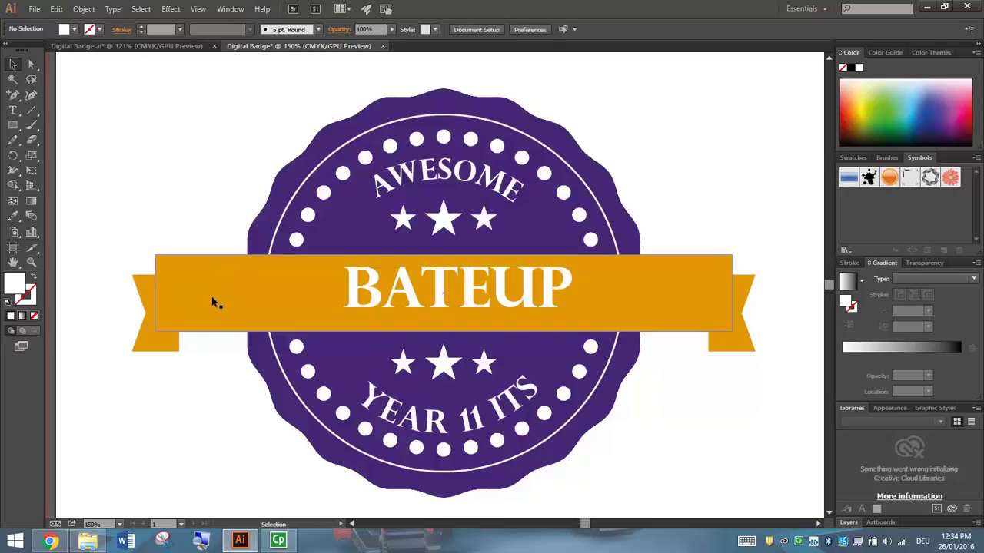
Step: Apply a horizontal Arc warp with a 6% bend to the banner rectangle and the name text together
left_click(201, 277)
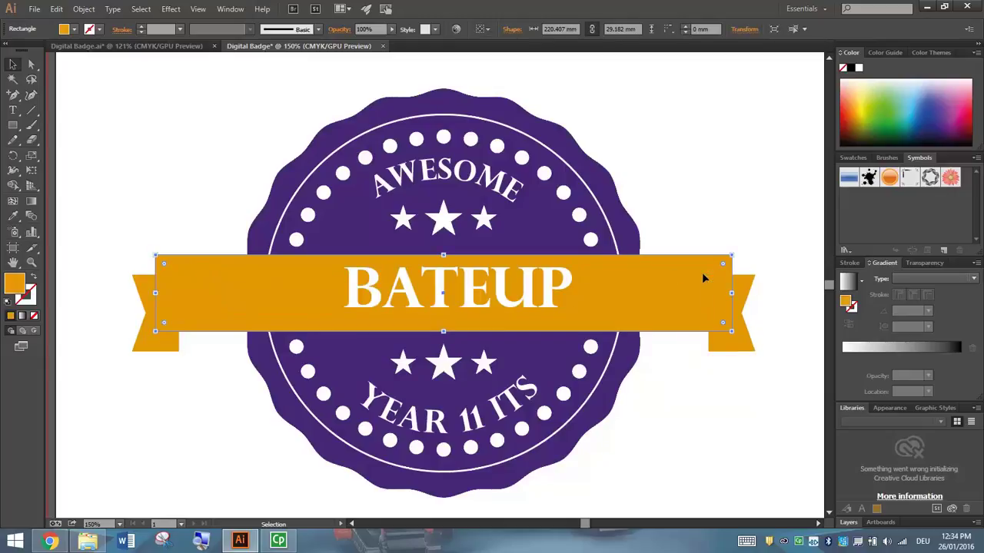
left_click(444, 286, "shift")
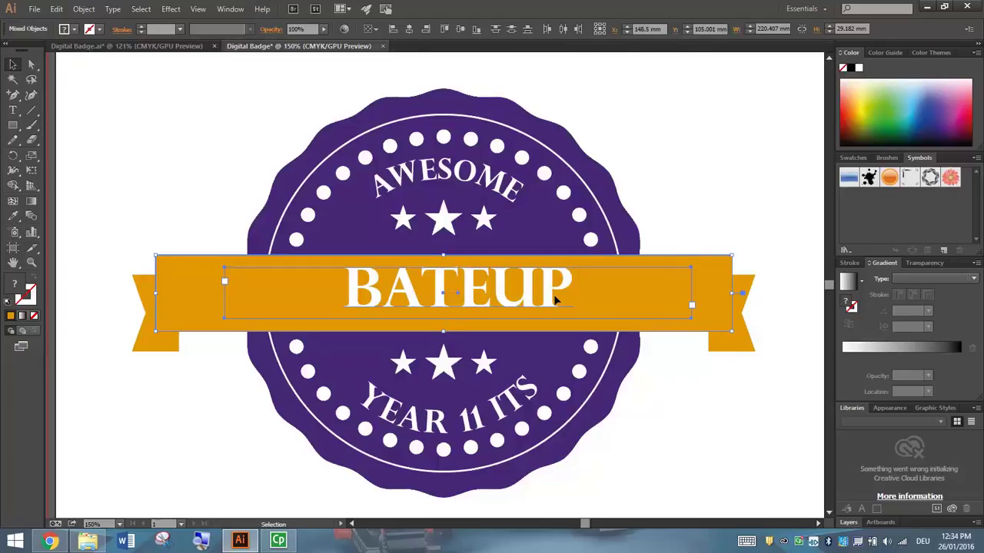
left_click(170, 9)
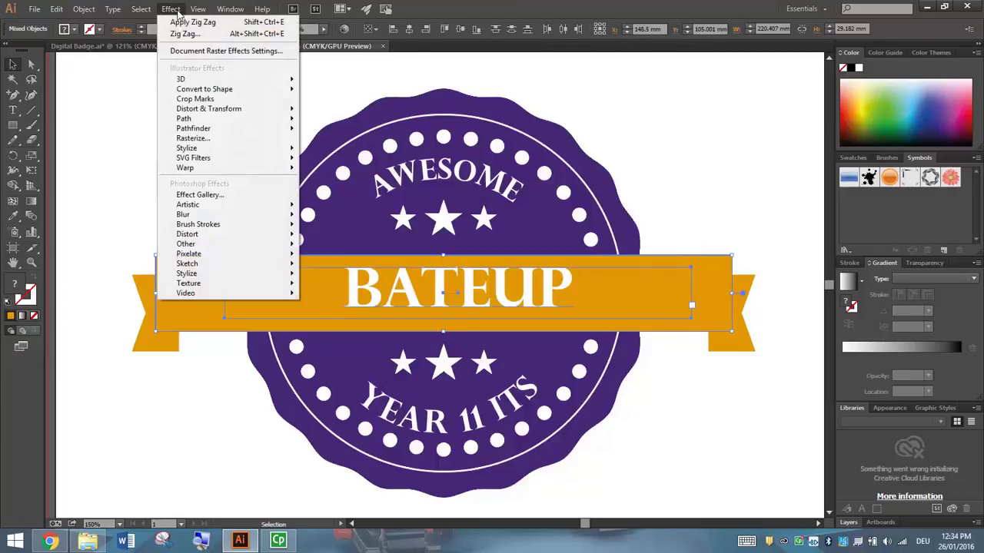
mouse_move(188, 80)
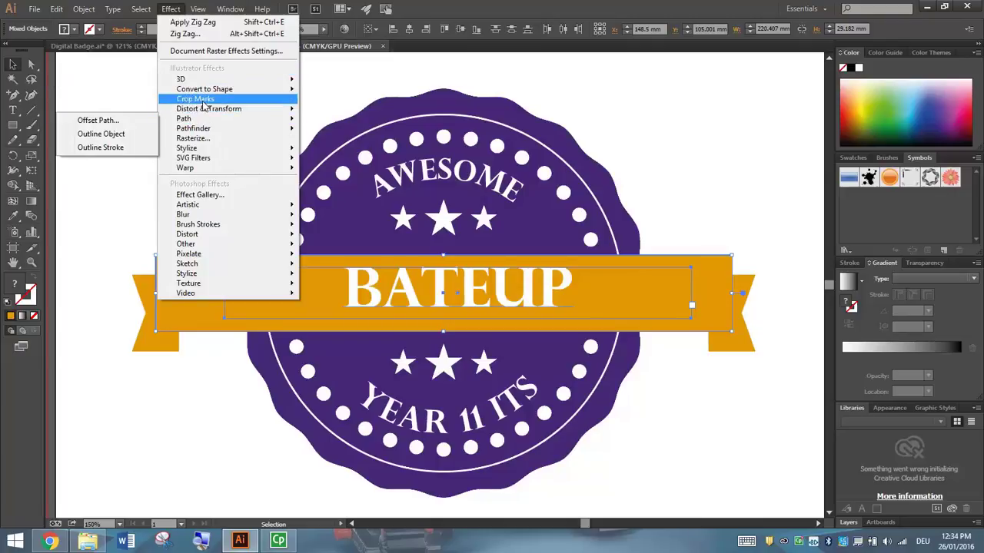
mouse_move(206, 110)
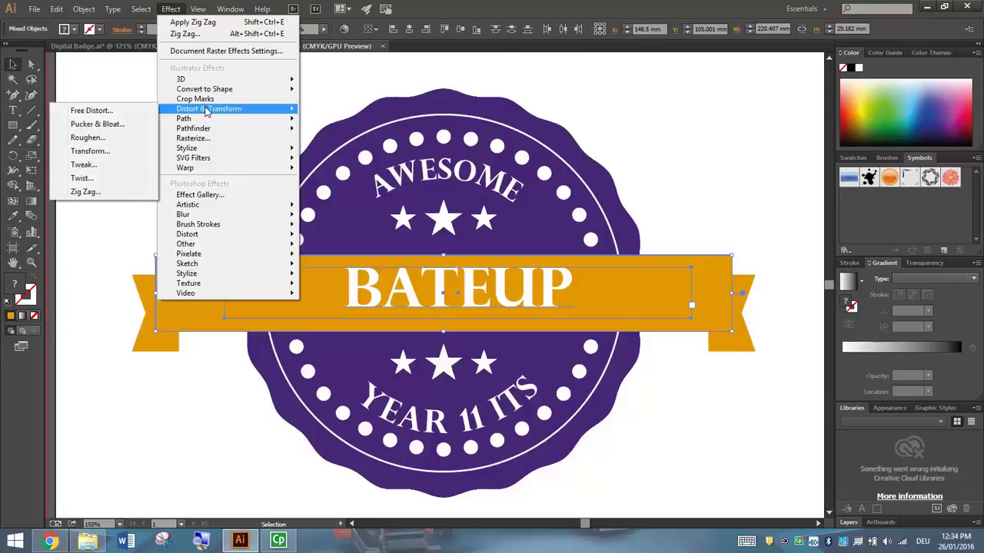
mouse_move(202, 169)
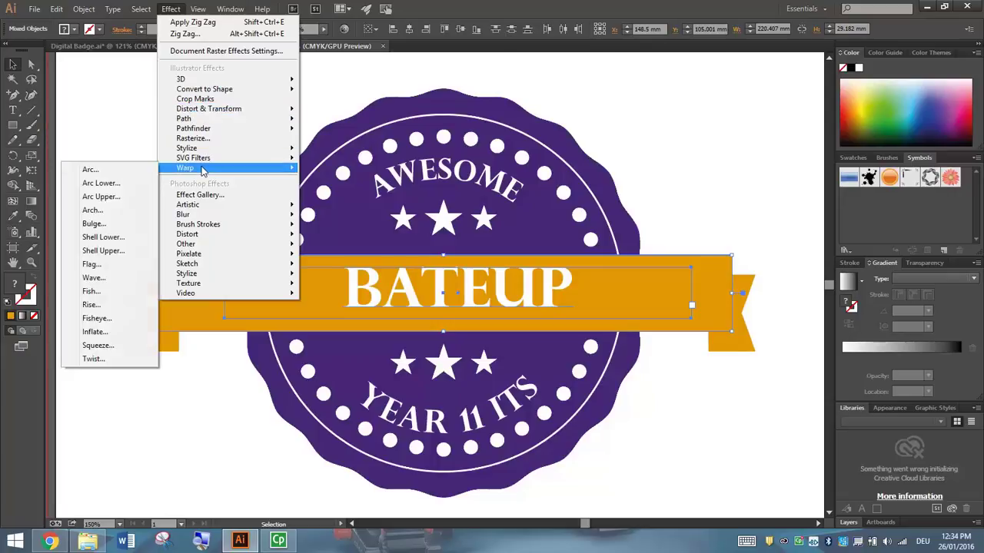
left_click(107, 172)
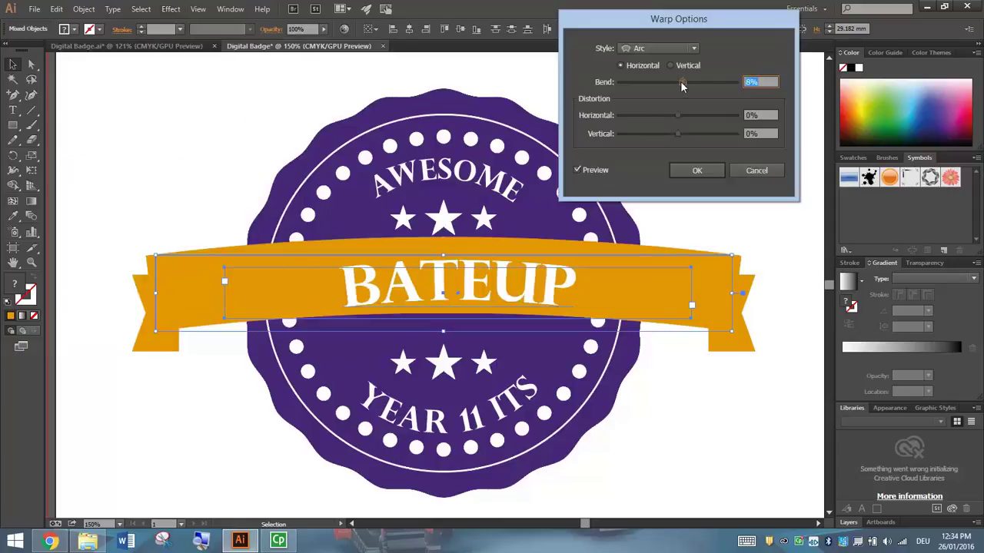
left_click_drag(680, 83, 677, 81)
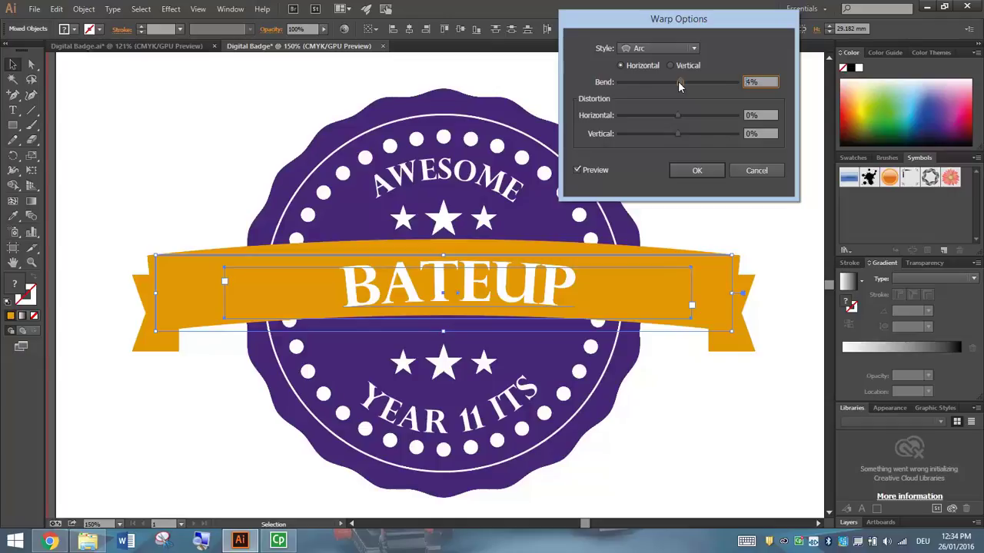
left_click_drag(678, 81, 679, 80)
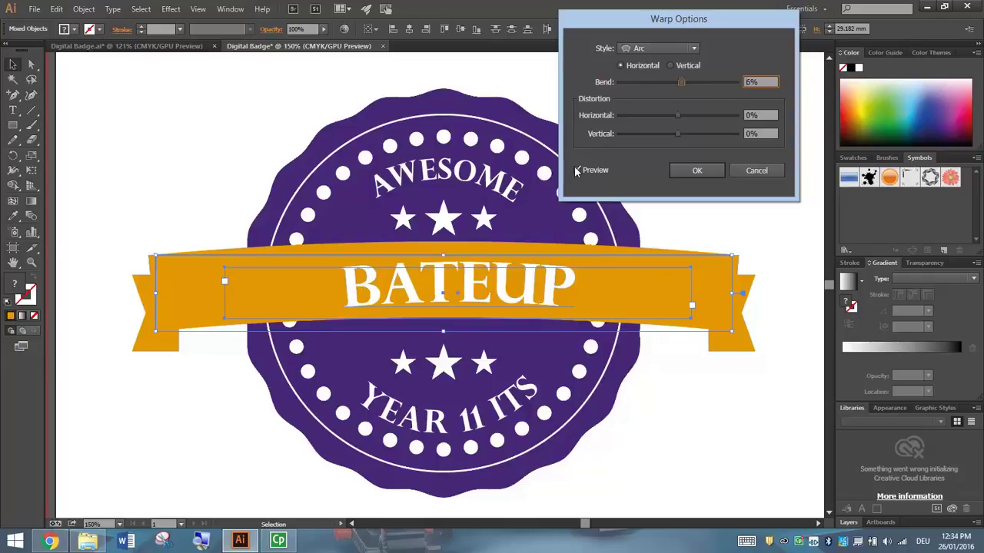
left_click(694, 172)
left_click(710, 172)
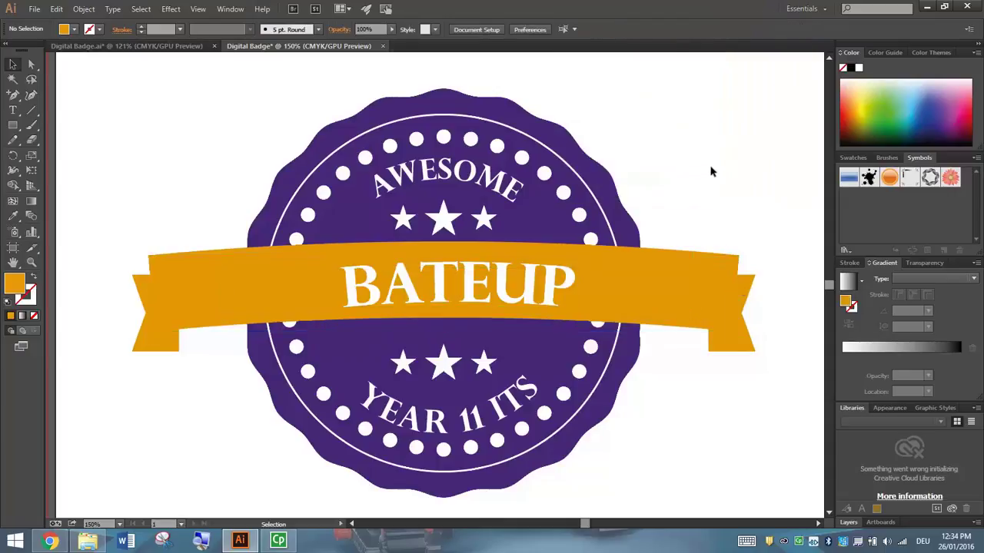
Step: Nudge the name text up slightly to centre it vertically on the arched banner
left_click(498, 281)
key("Up")
key("Up")
key("Up")
key("Up")
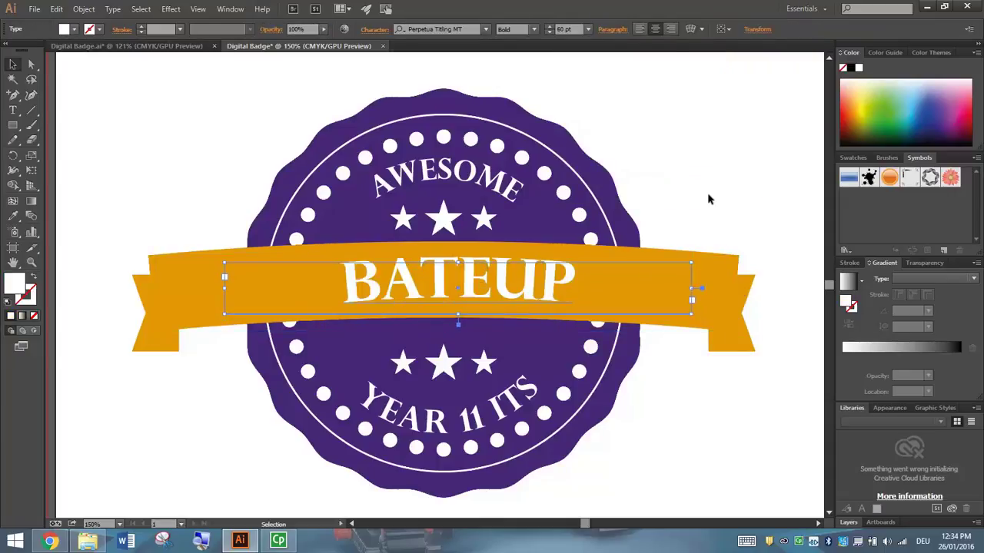
left_click(711, 200)
Step: Rotate the left ribbon tail slightly counterclockwise and the right tail slightly clockwise to follow the banner's curve
left_click(168, 347)
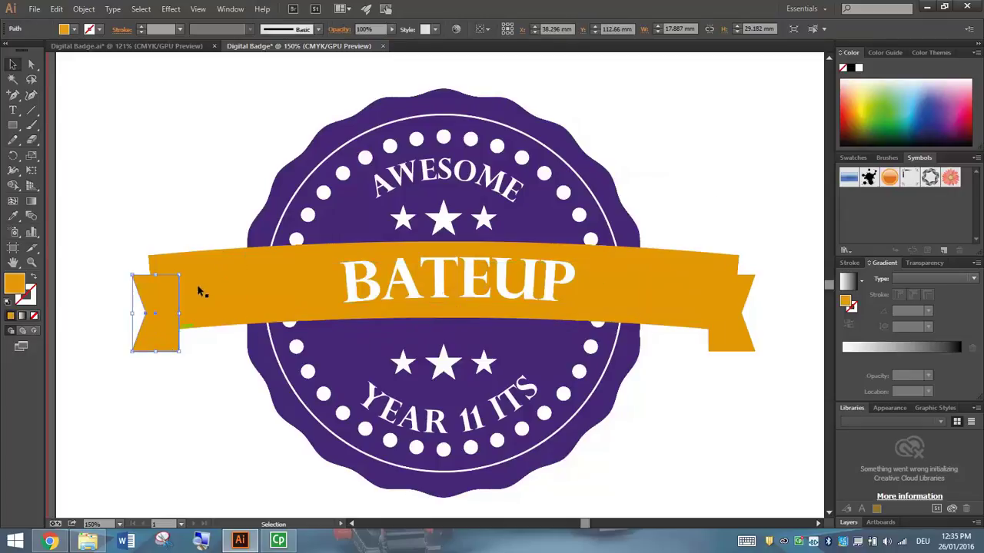
left_click_drag(185, 272, 177, 266)
left_click(736, 342)
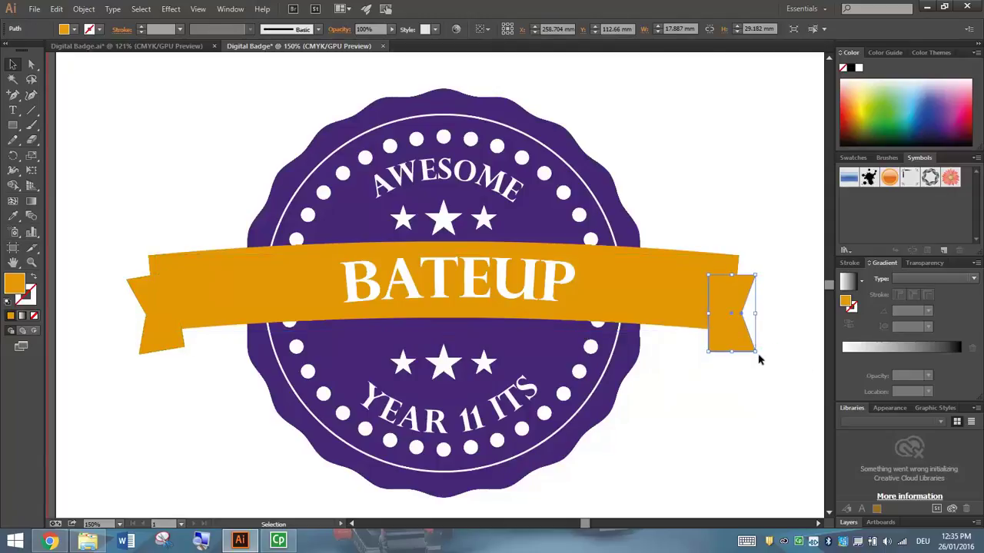
left_click_drag(706, 355, 773, 256)
left_click(774, 255)
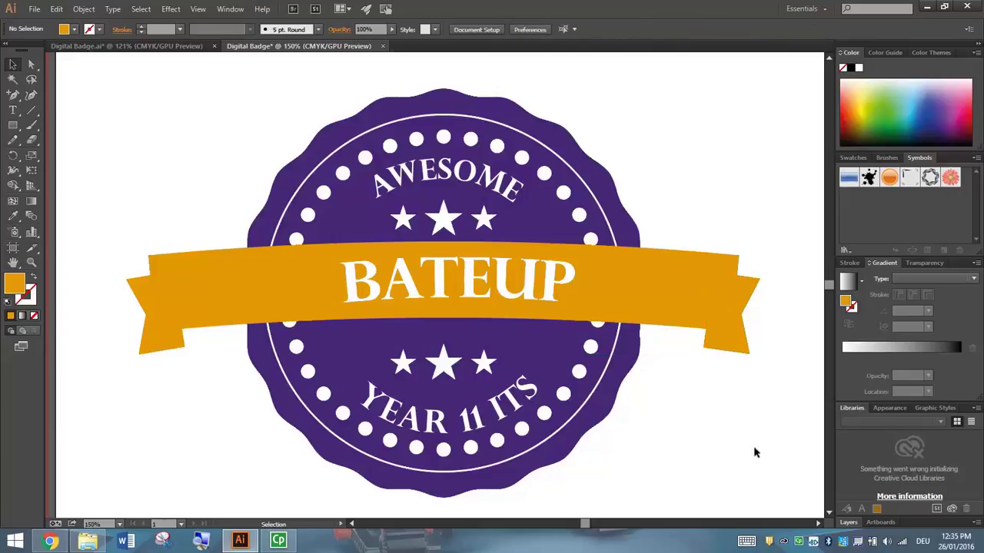
Step: Move both ribbon tails up slightly and shift the right one a little inward so they sit evenly behind the banner ends
left_click_drag(737, 347, 736, 336)
left_click_drag(171, 343, 169, 332)
key("ctrl+shift+a")
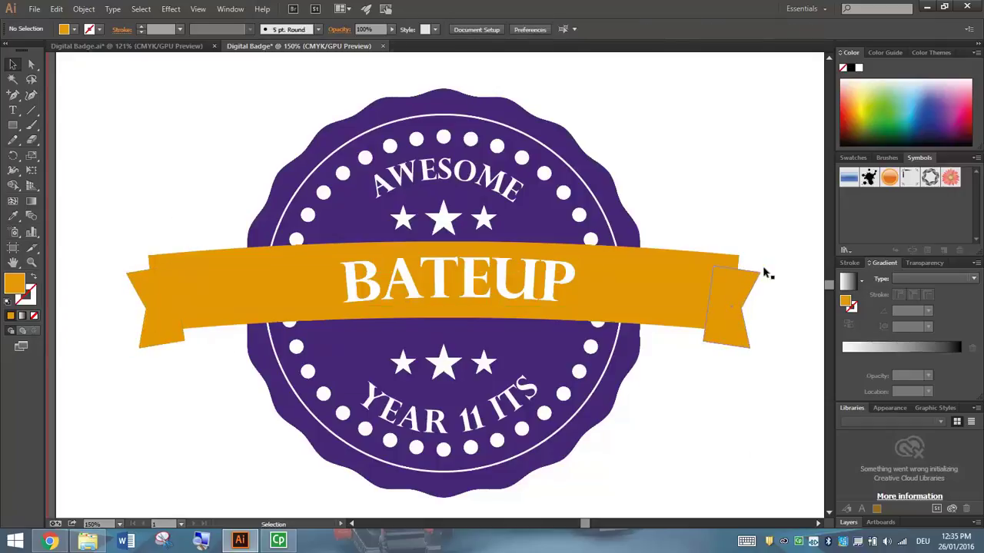
left_click_drag(743, 346, 732, 327)
left_click(785, 394)
Step: Save the badge in Documents as Digital Badge.ai in Adobe Illustrator format, using the Illustrator CC version with the default options
left_click(33, 9)
left_click(60, 123)
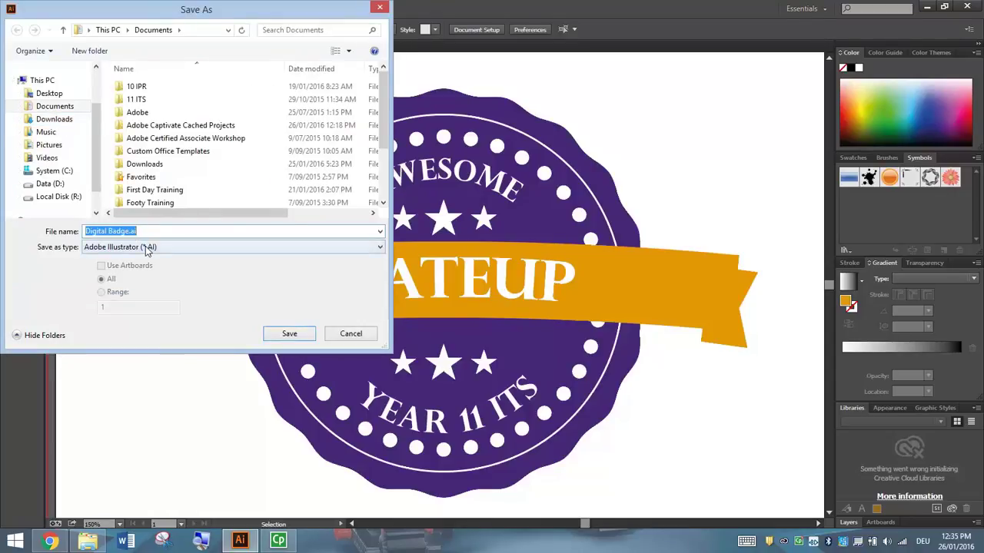
left_click(145, 247)
left_click(112, 261)
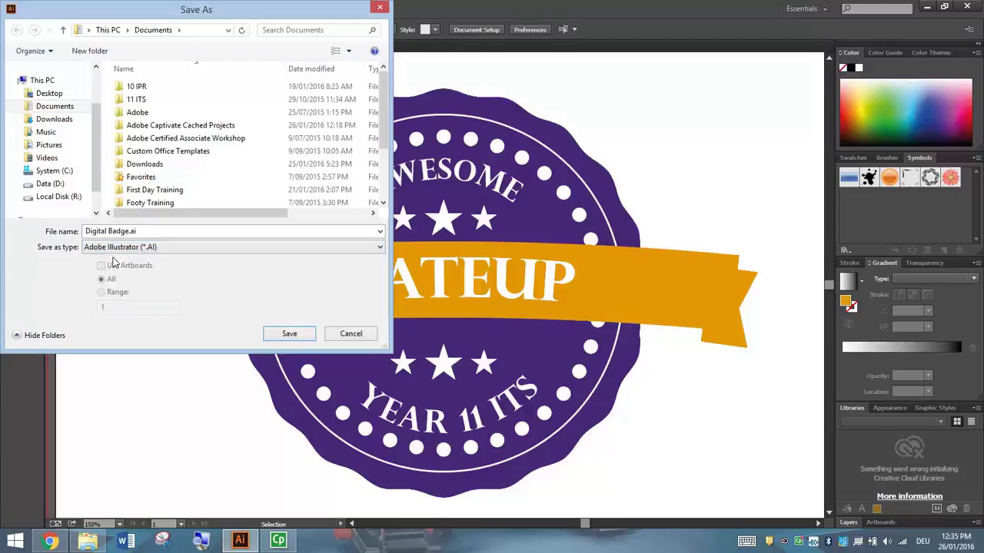
left_click(289, 335)
left_click(525, 315)
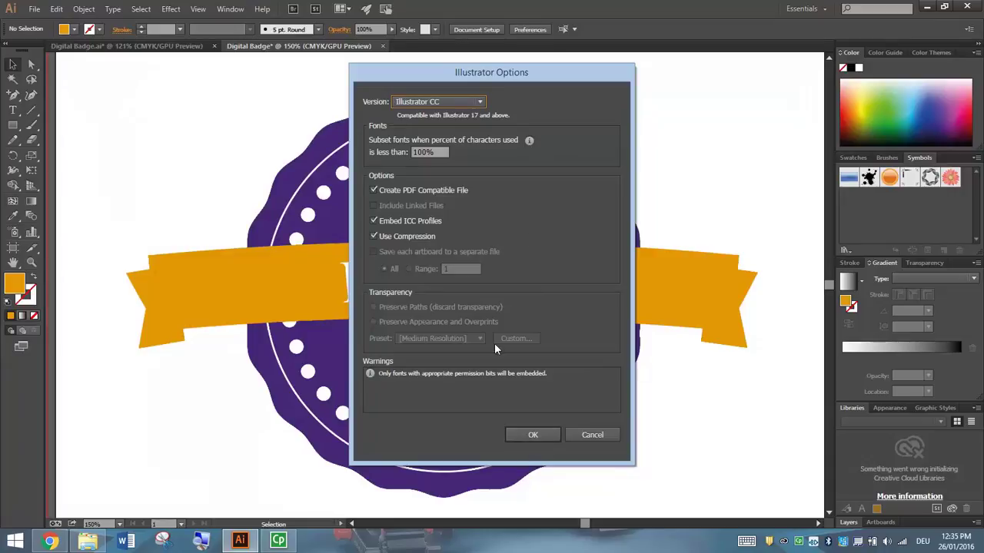
left_click(536, 435)
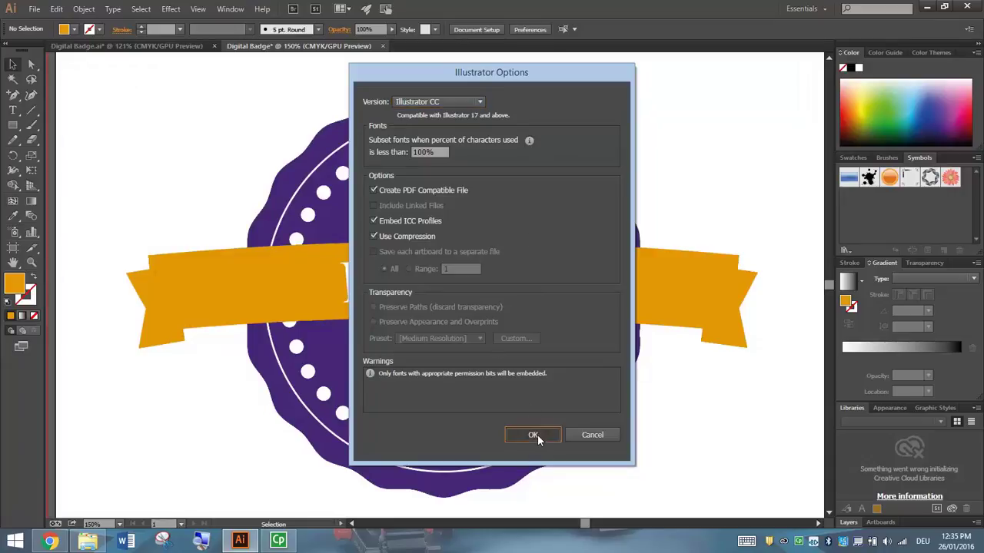